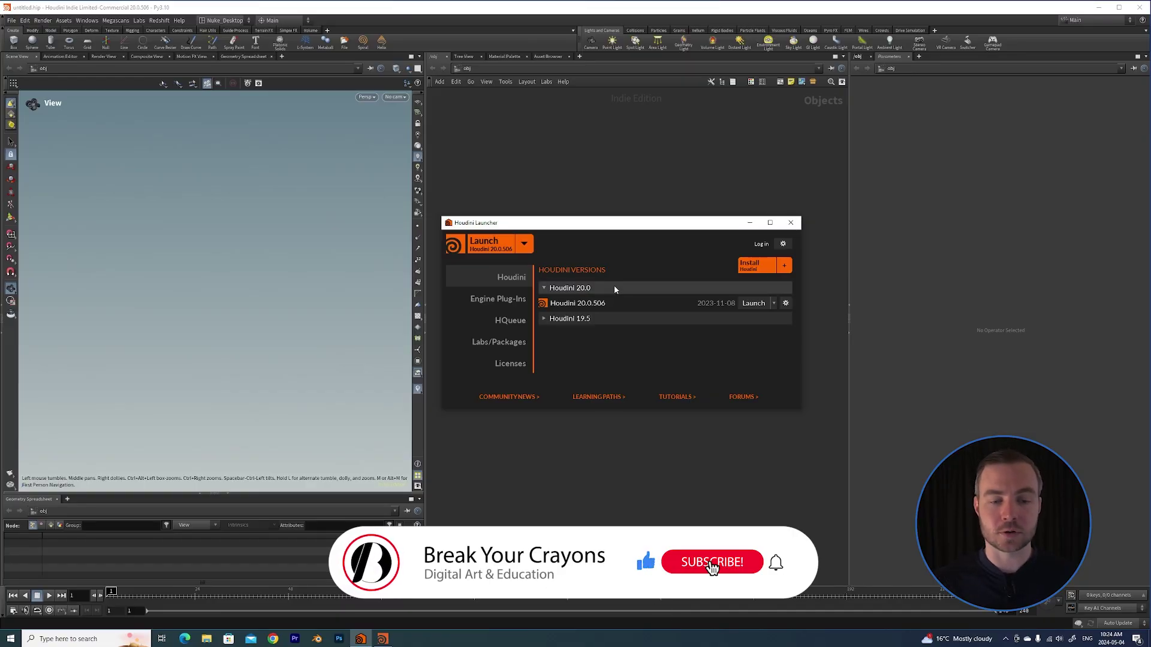
# Switch the network to the stage context and add a Volume node.
pyautogui.moveTo(600, 226); pyautogui.dragTo(586, 170)
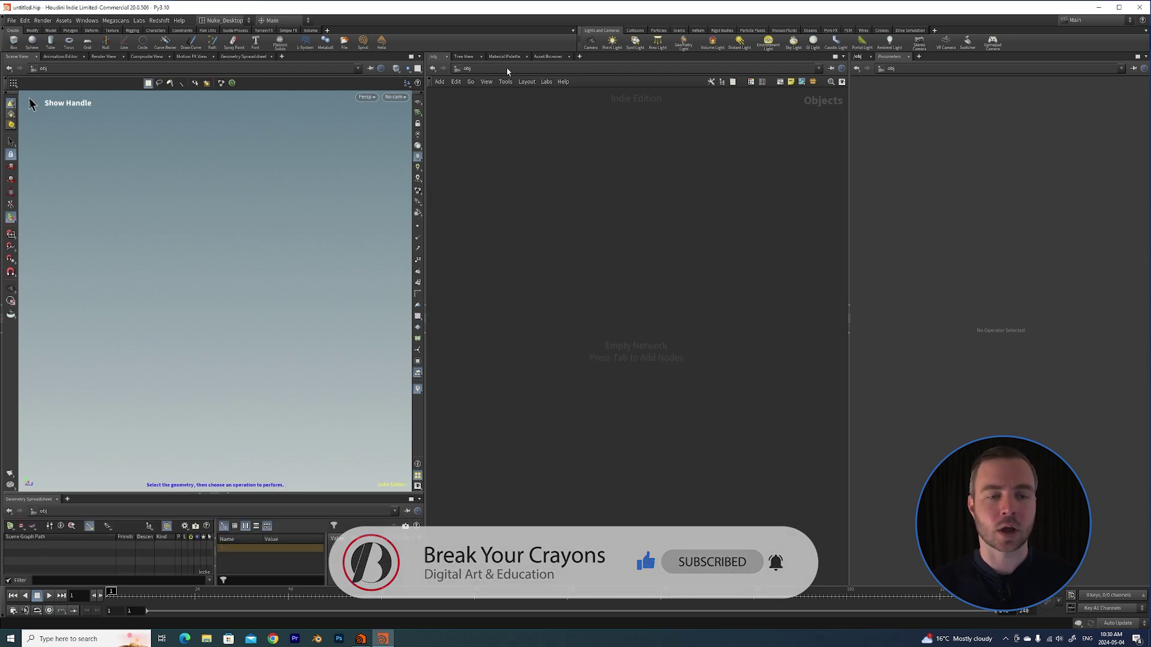
pyautogui.click(507, 71)
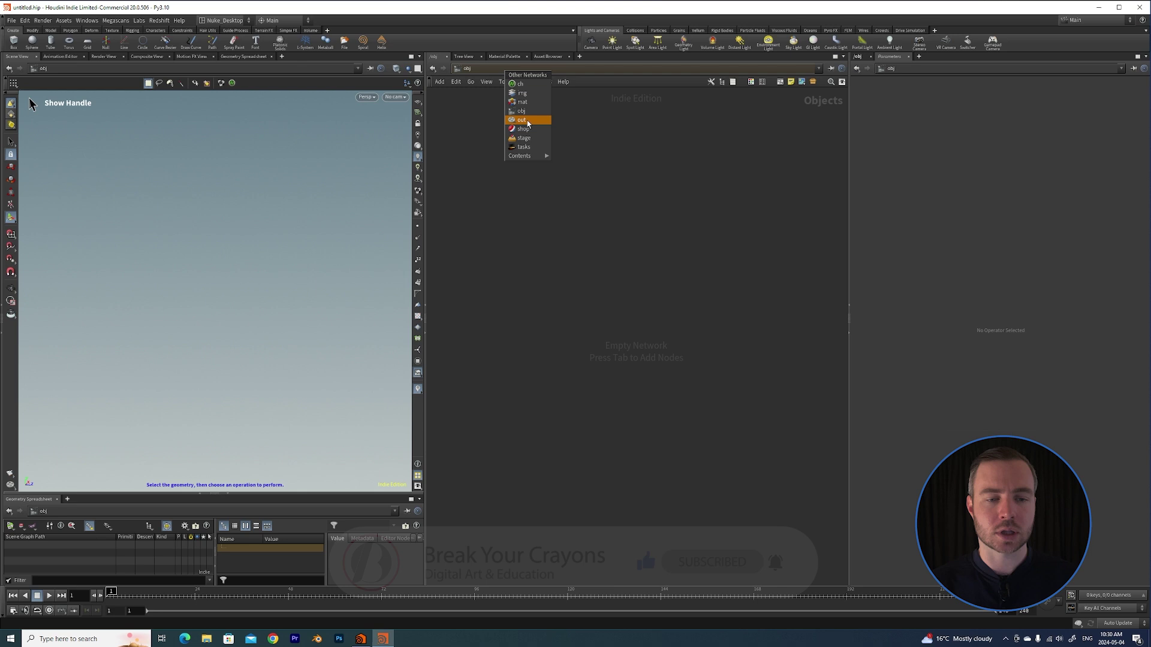
pyautogui.click(528, 141)
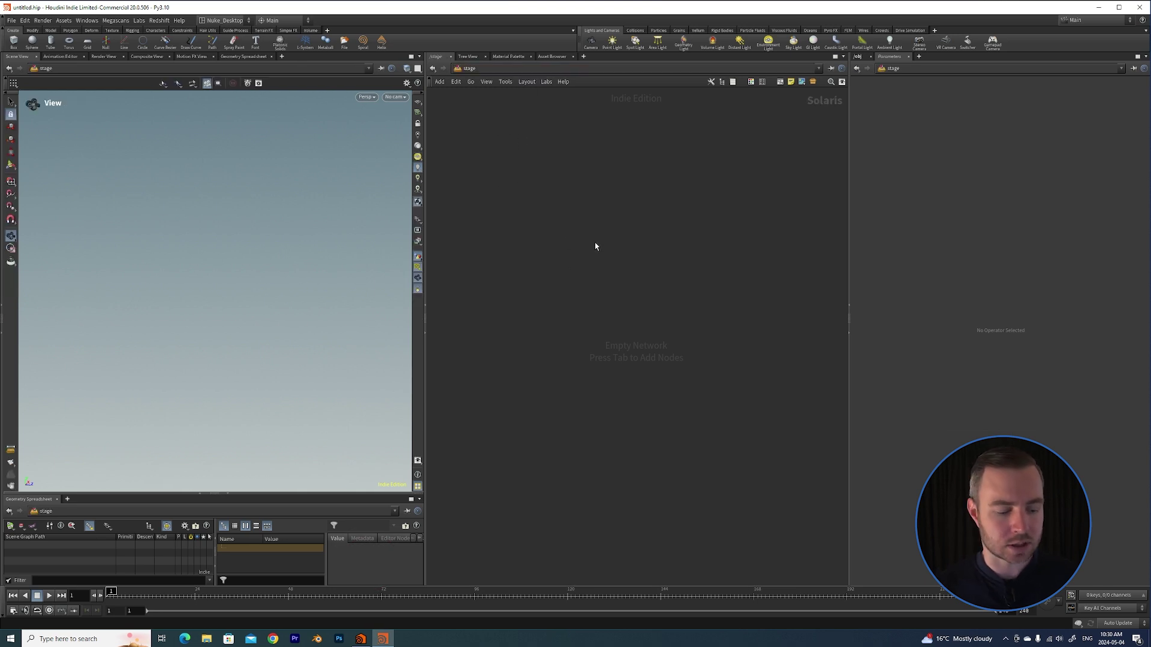
pyautogui.press('Tab')
pyautogui.write('vol')
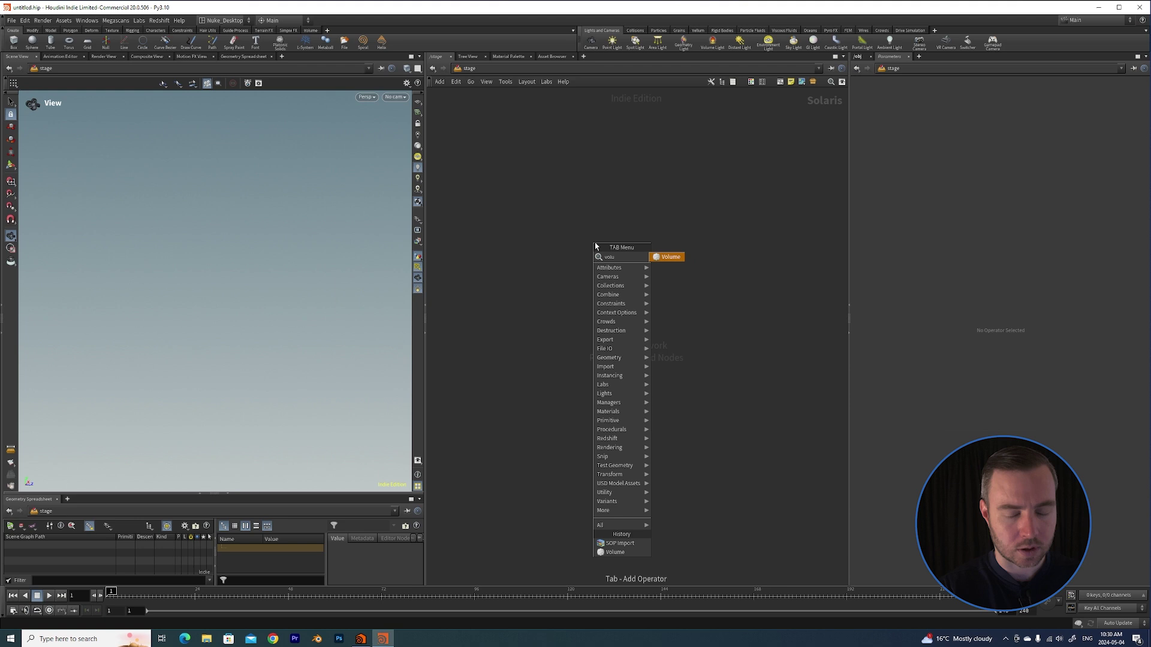
pyautogui.press('Return')
pyautogui.click(595, 243)
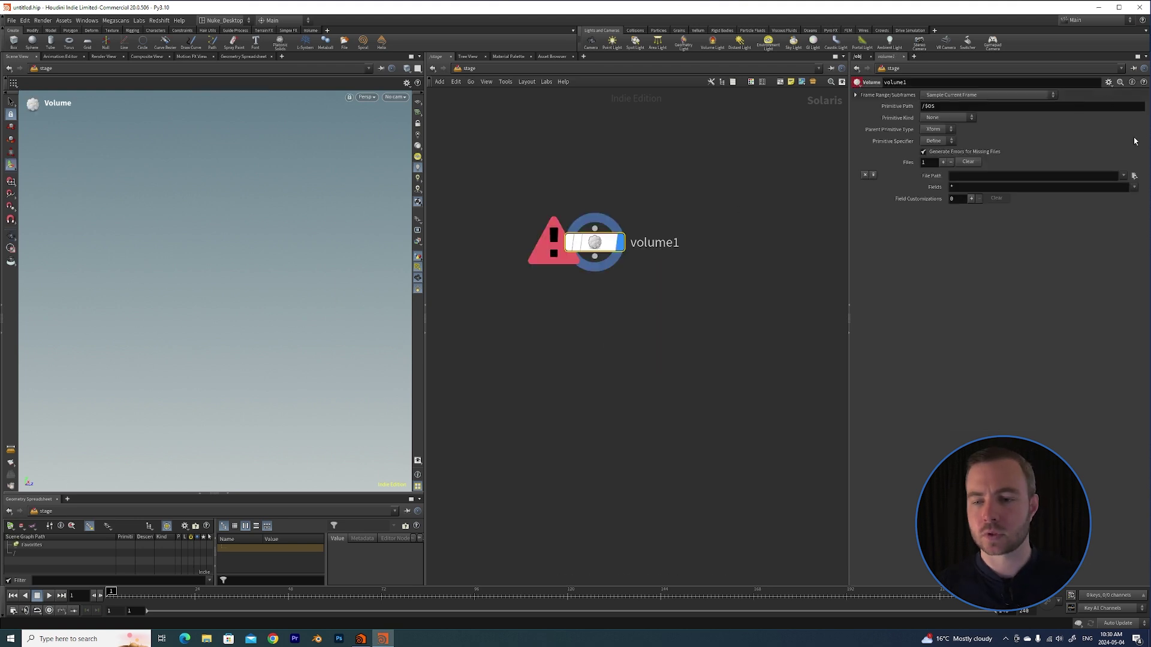
# Load a byc_avfx_large_cloud VDB from the cloud pack folder as the Volume node's file path.
pyautogui.click(1134, 176)
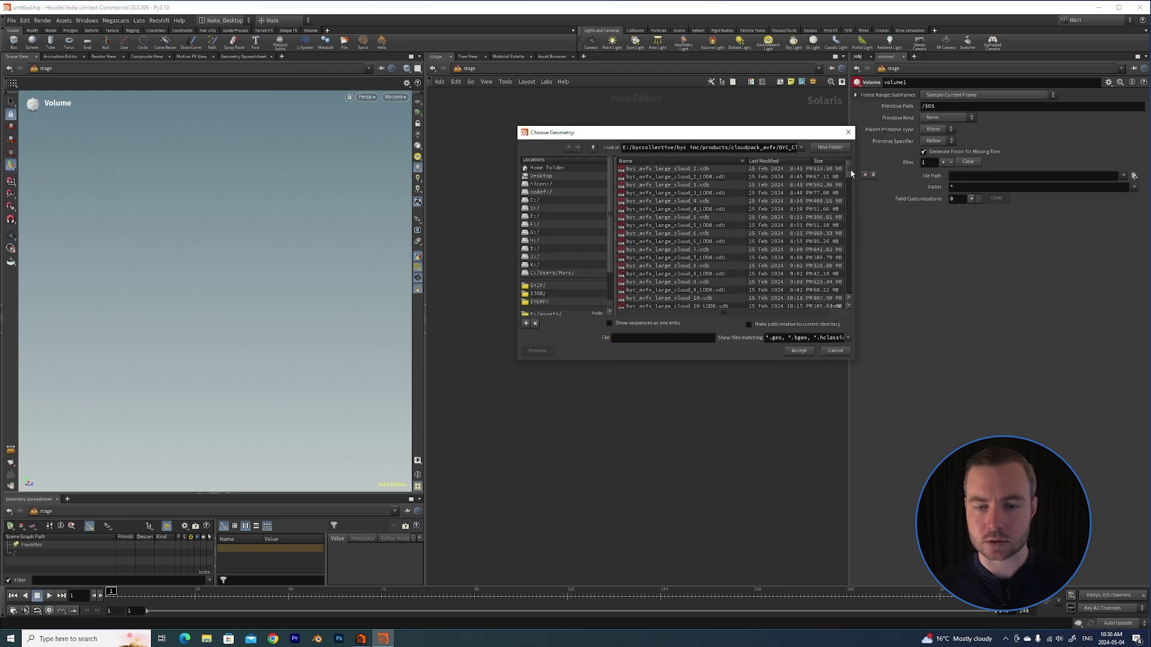
pyautogui.scroll(-3, 851, 175)
pyautogui.scroll(-2, 852, 180)
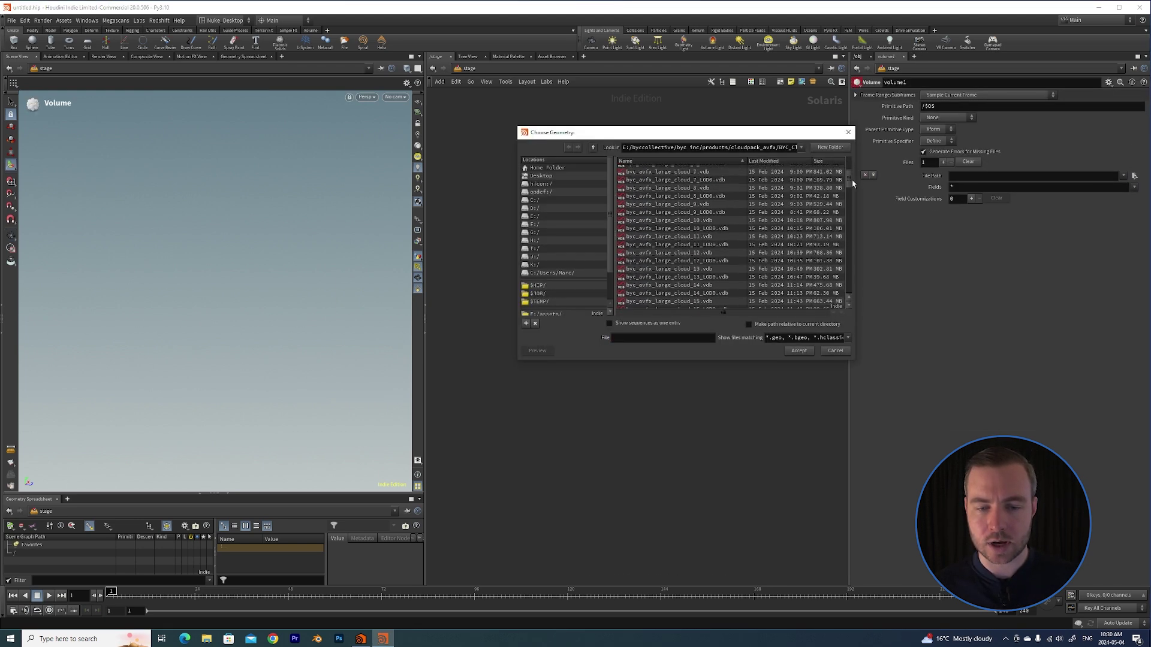
pyautogui.click(718, 269)
pyautogui.click(799, 352)
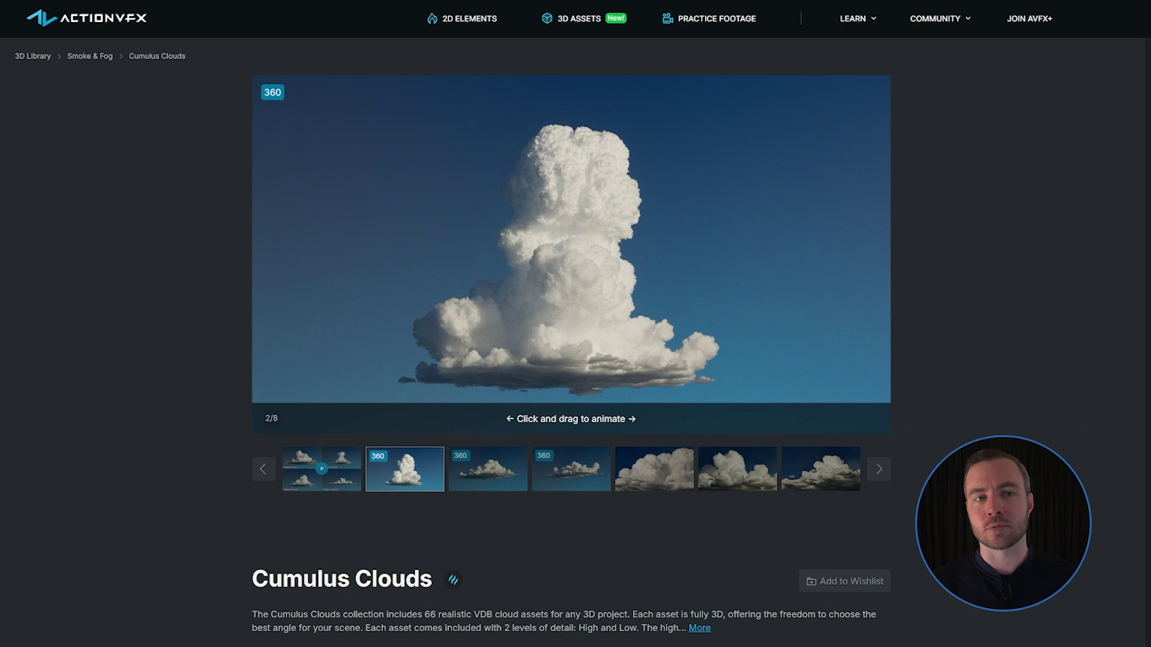
# Browse the preview images of the Cumulus Clouds collection on the ActionVFX website.
pyautogui.click(504, 488)
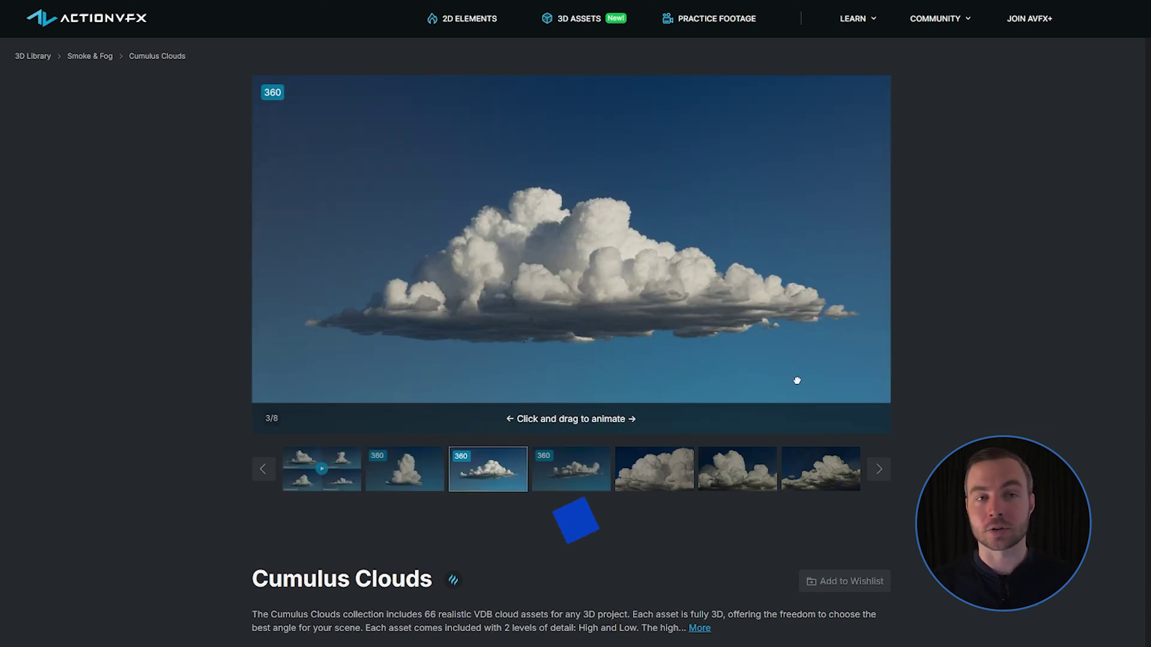
pyautogui.click(606, 460)
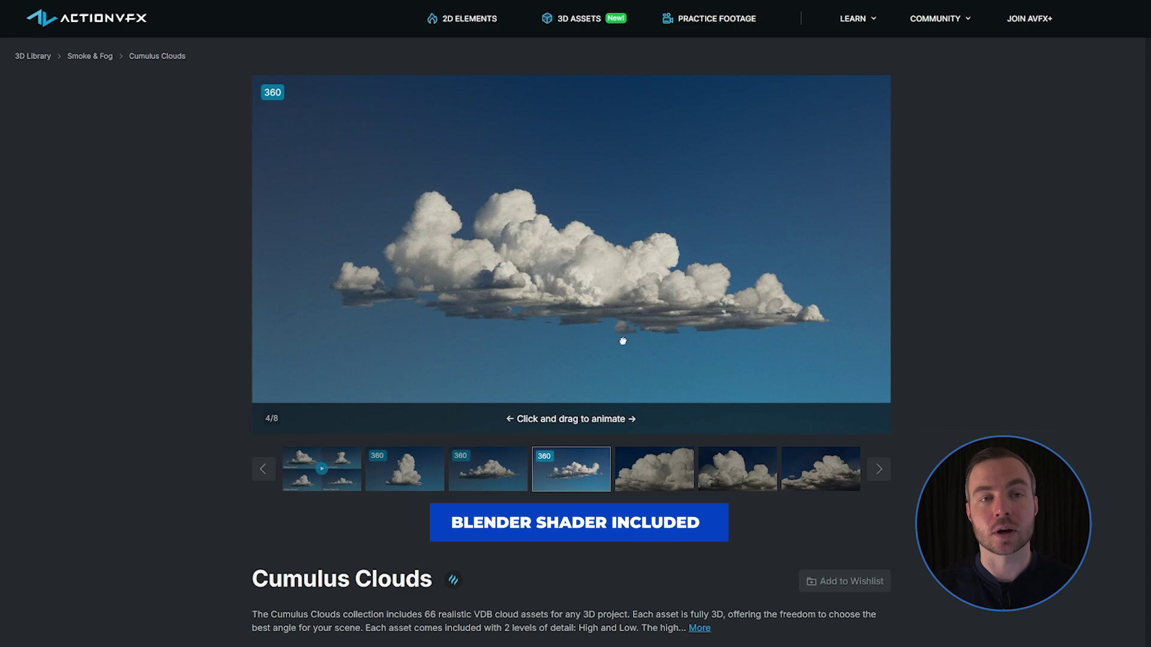
pyautogui.click(665, 480)
pyautogui.click(726, 483)
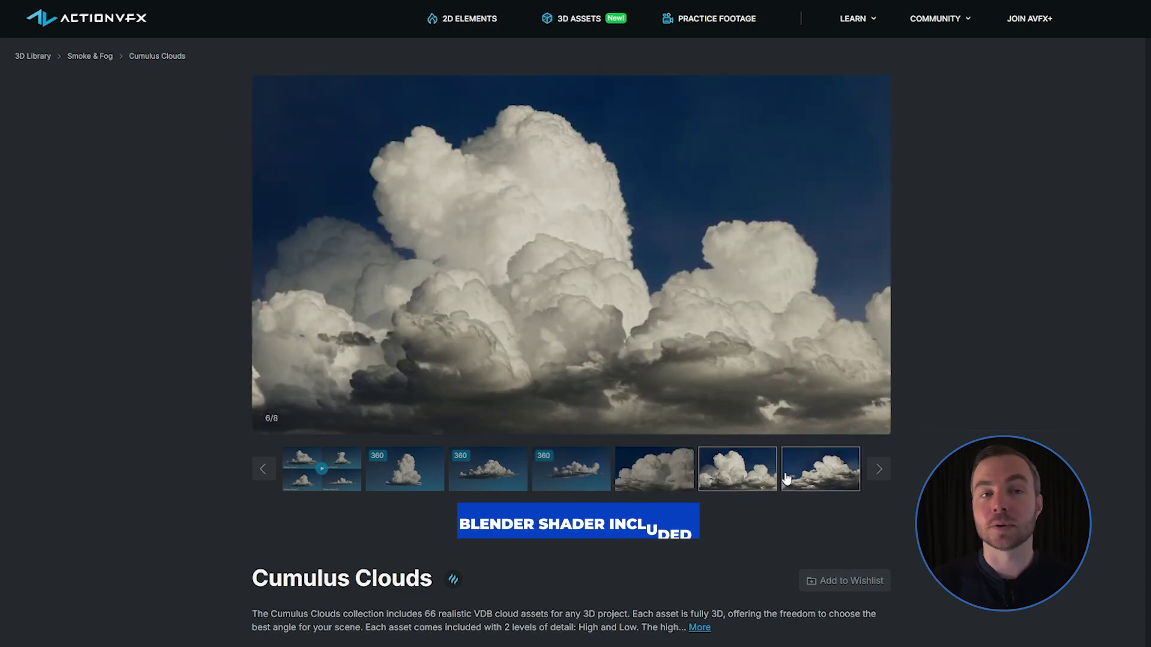
pyautogui.click(809, 486)
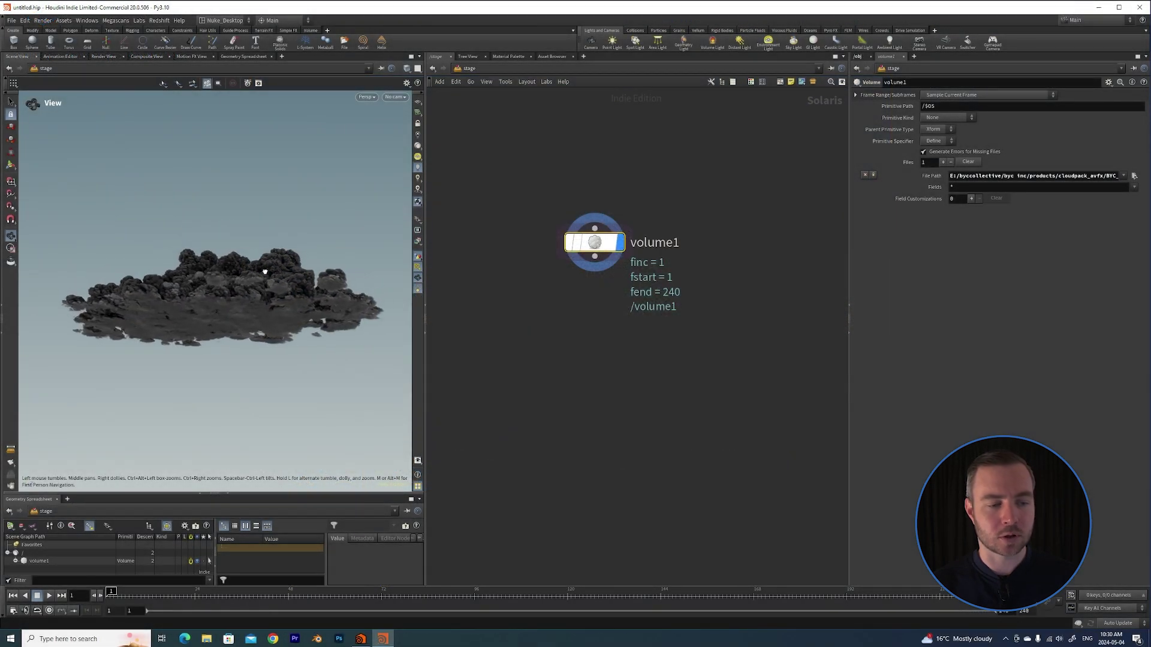
# Create a camera from the current view, chained after the volume, and frame the whole cloud from a low side angle through it.
pyautogui.moveTo(265, 272); pyautogui.dragTo(260, 261, button='middle')
pyautogui.moveTo(589, 314); pyautogui.dragTo(611, 311, button='middle')
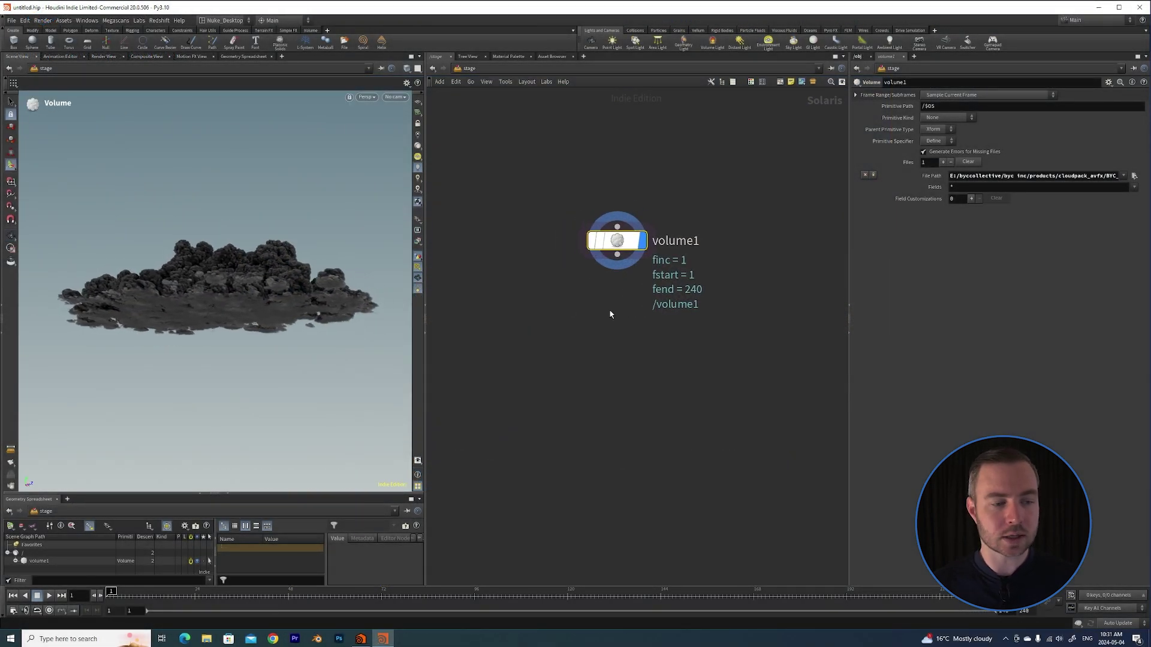
pyautogui.click(591, 42)
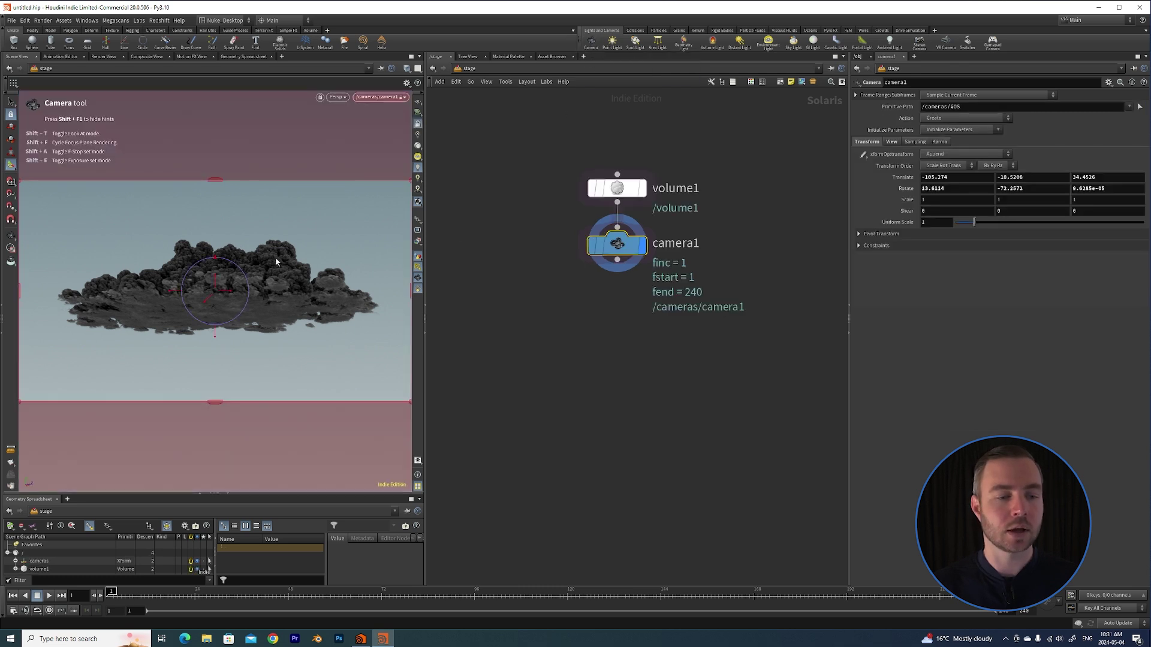
pyautogui.moveTo(250, 274)
pyautogui.mouseDown(button='middle')
pyautogui.moveTo(226, 296)
pyautogui.moveTo(232, 286)
pyautogui.mouseUp(button='middle')
pyautogui.scroll(1, 223, 289)
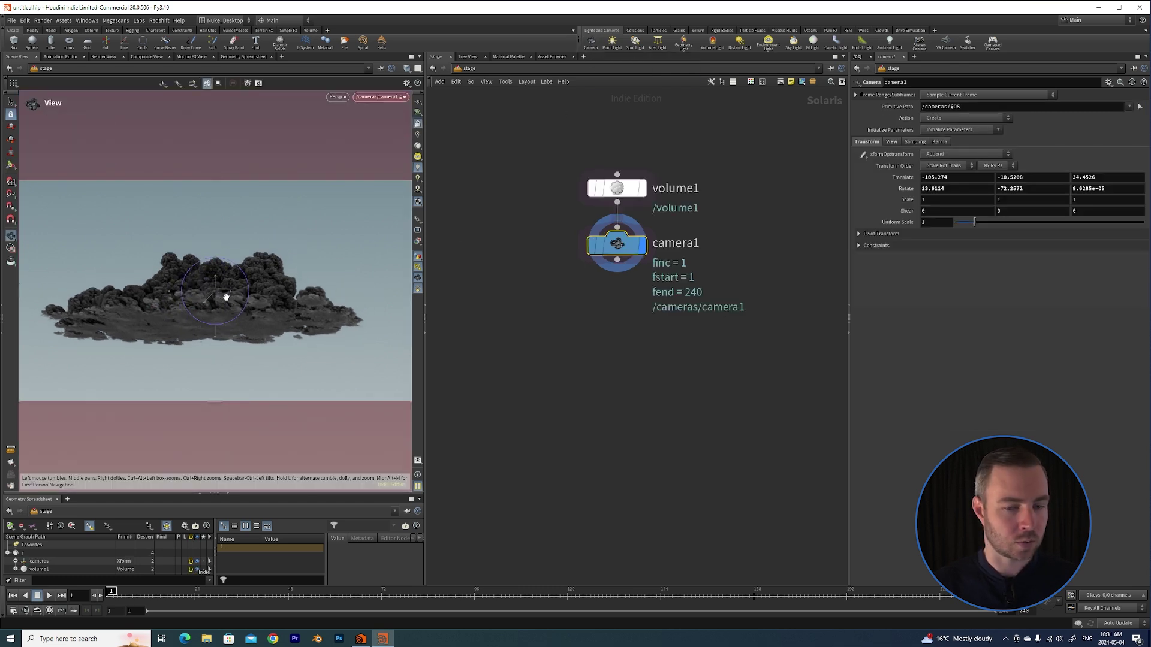
pyautogui.moveTo(233, 287); pyautogui.dragTo(228, 294)
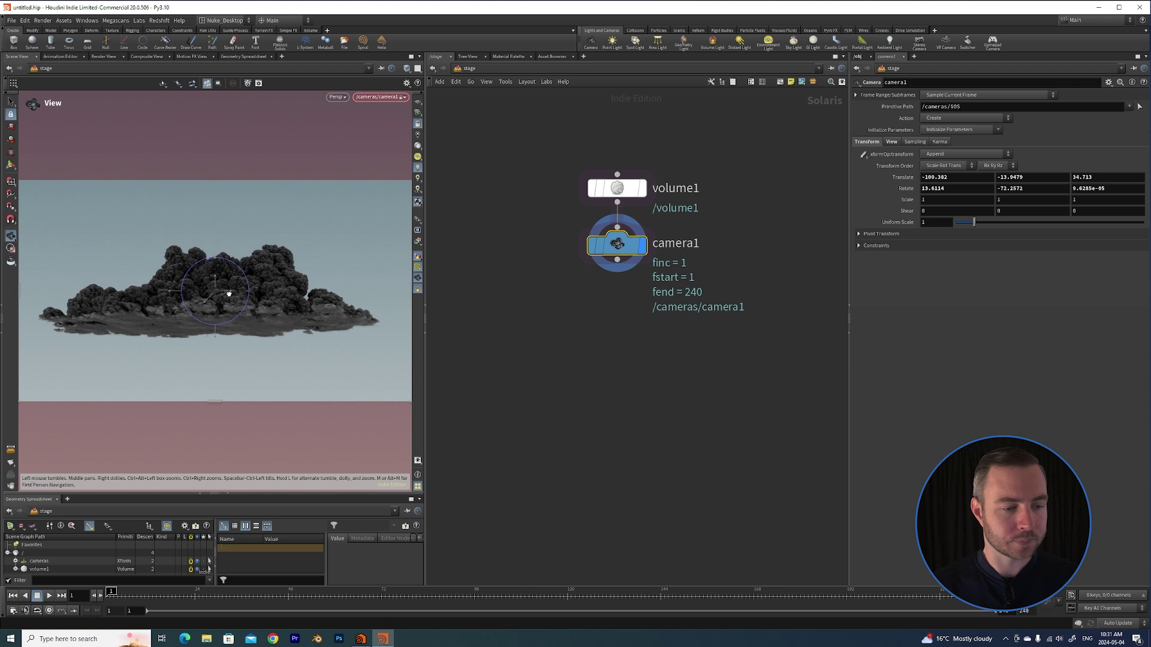
# Add a Dome Light node, connect it below the camera and make it the displayed node.
pyautogui.press('Tab')
pyautogui.write('dome')
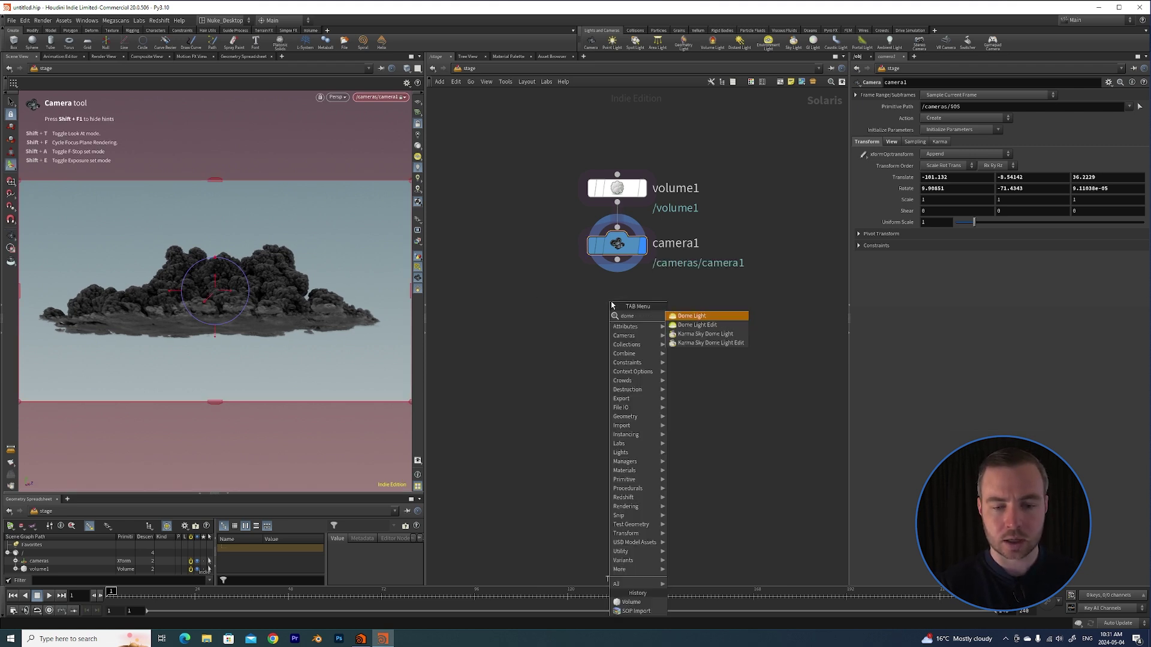
pyautogui.press('Return')
pyautogui.click(612, 304)
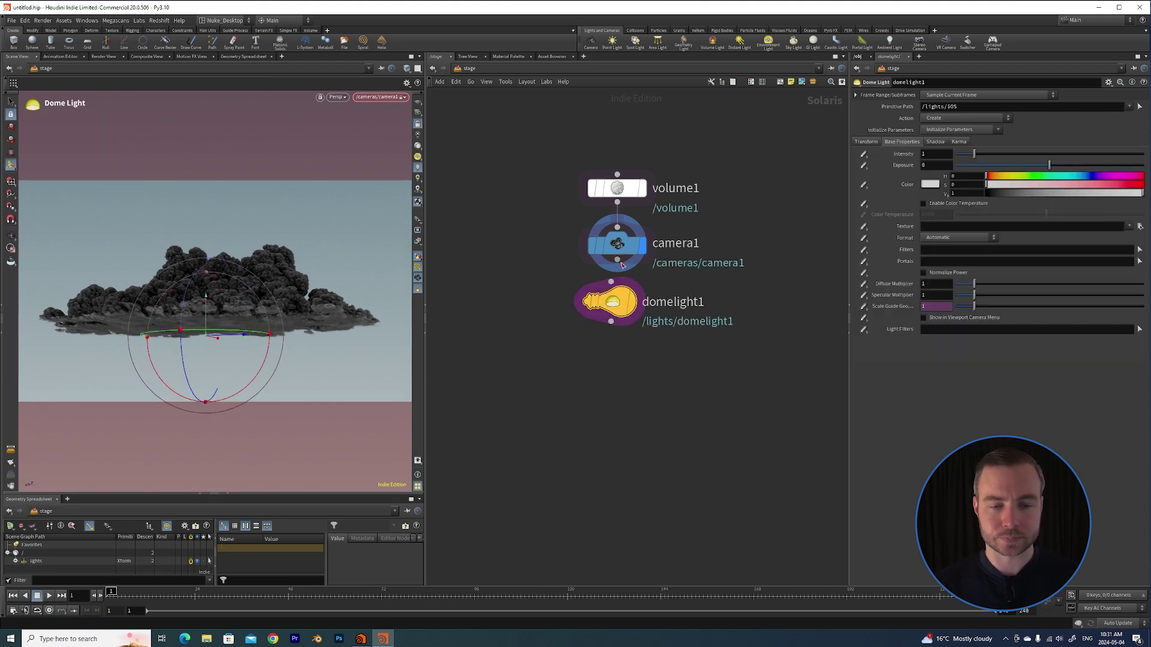
pyautogui.moveTo(617, 306)
pyautogui.moveTo(617, 306); pyautogui.dragTo(625, 318)
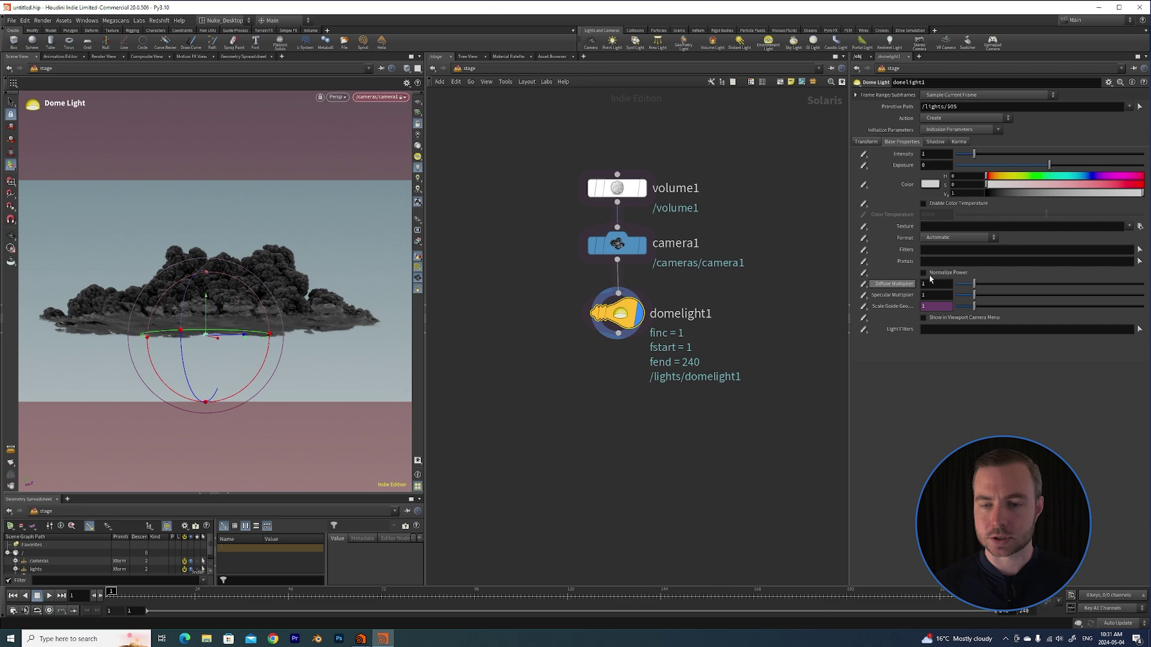
# Load an HDRI from the karma clouds hdri folder as the dome light's texture.
pyautogui.click(871, 145)
pyautogui.click(901, 142)
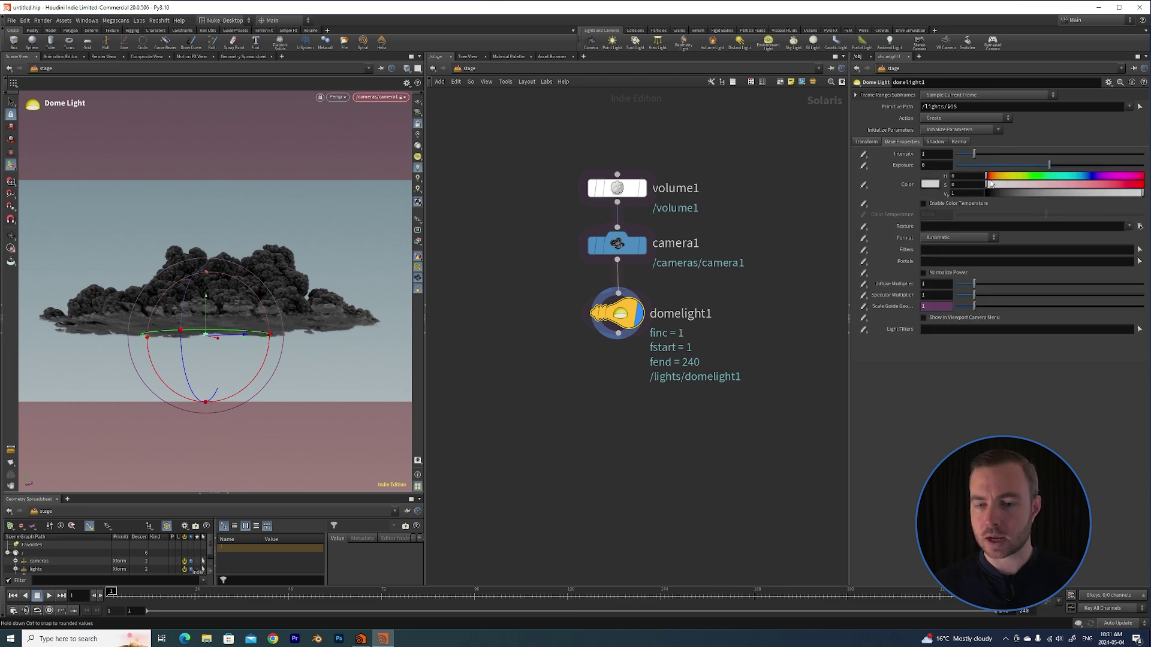
pyautogui.click(1140, 227)
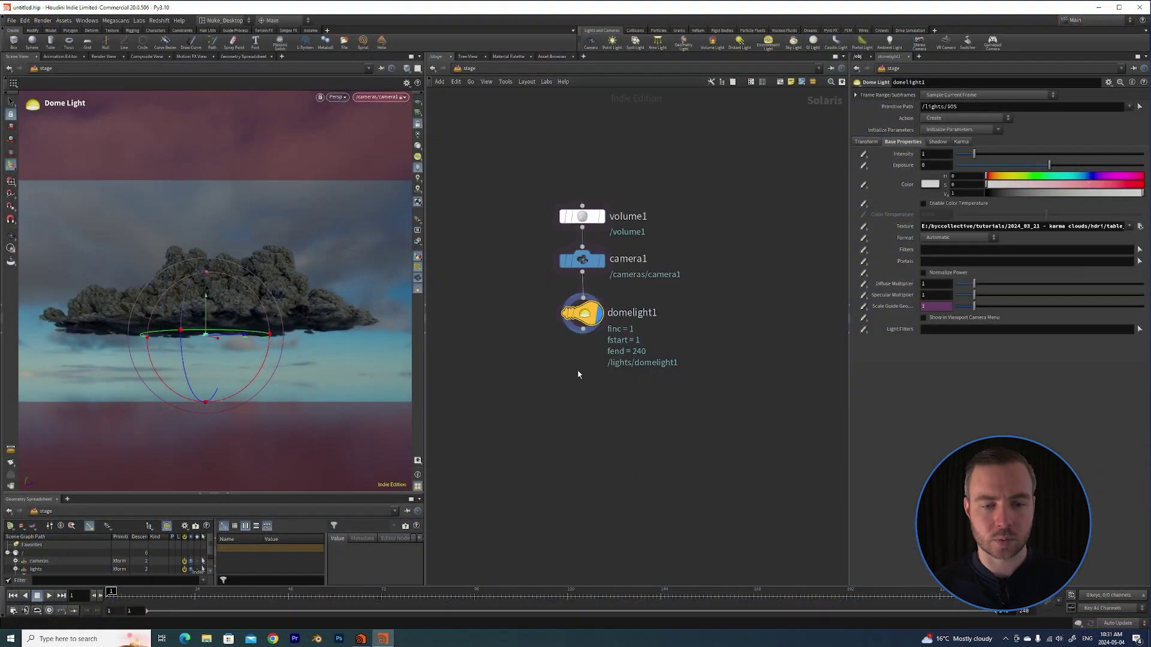
pyautogui.scroll(1, 566, 355)
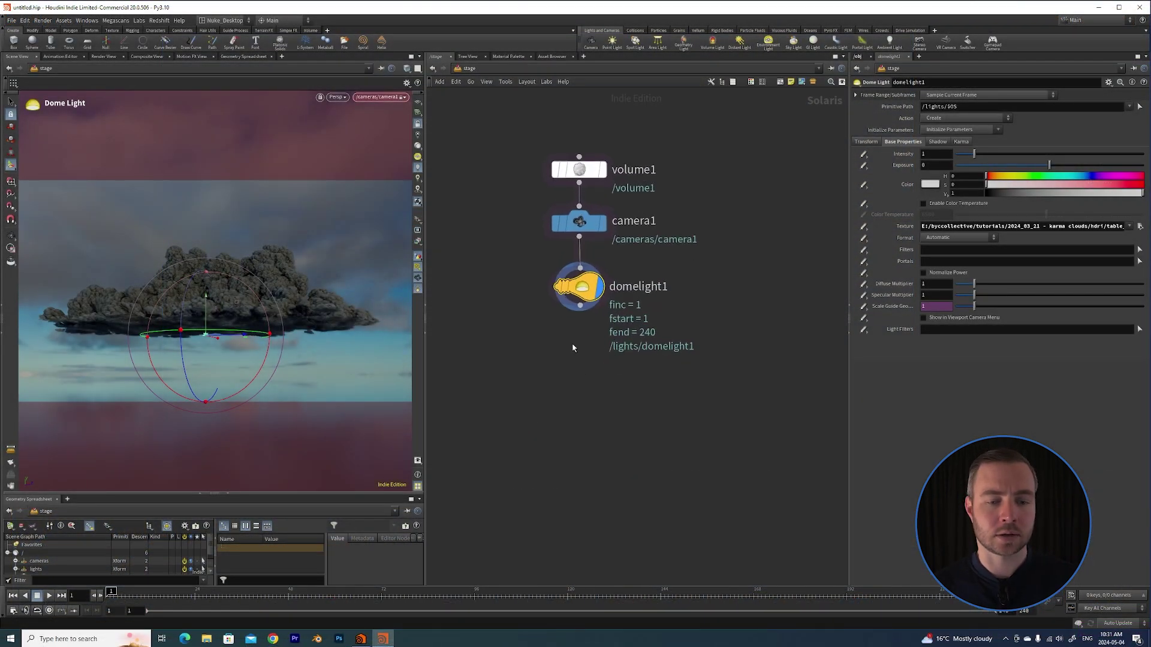
# Preview the dome-lit cloud in the viewport with the Karma XPU renderer.
pyautogui.click(338, 96)
pyautogui.click(354, 149)
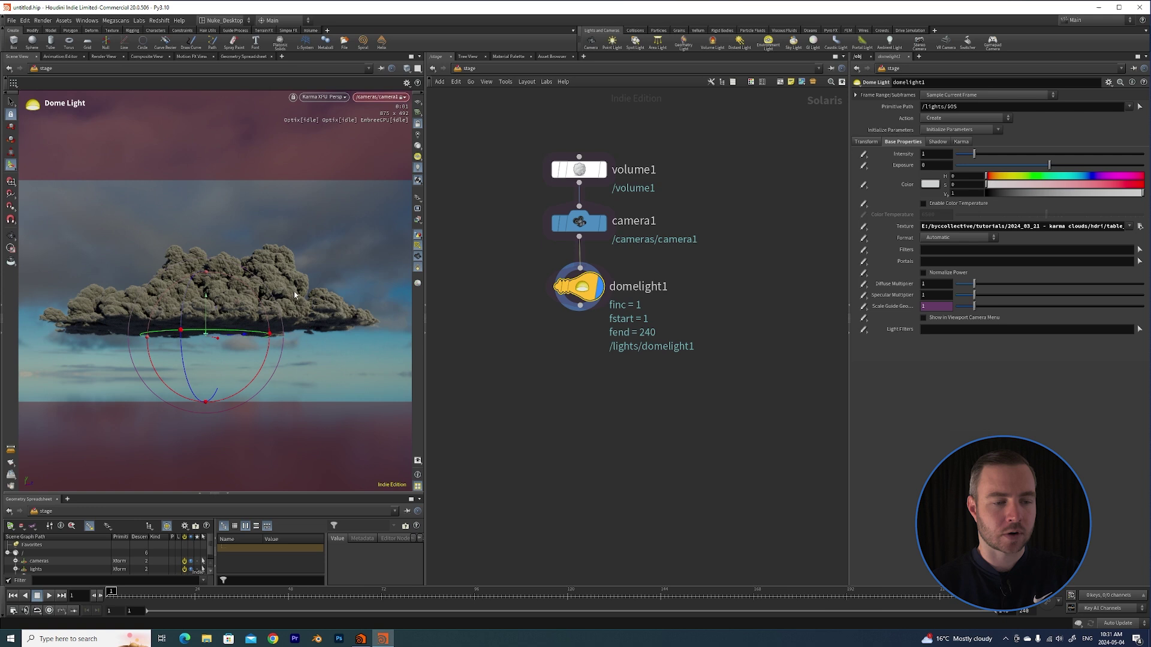
pyautogui.moveTo(550, 330); pyautogui.dragTo(568, 333, button='middle')
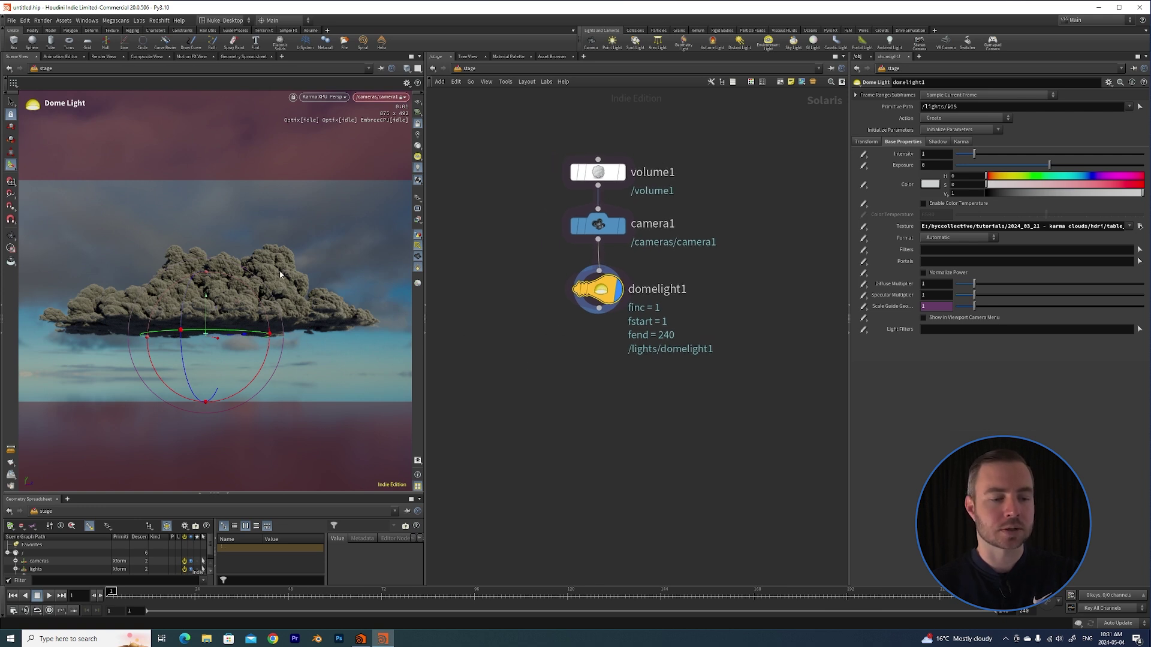
pyautogui.scroll(1, 555, 353)
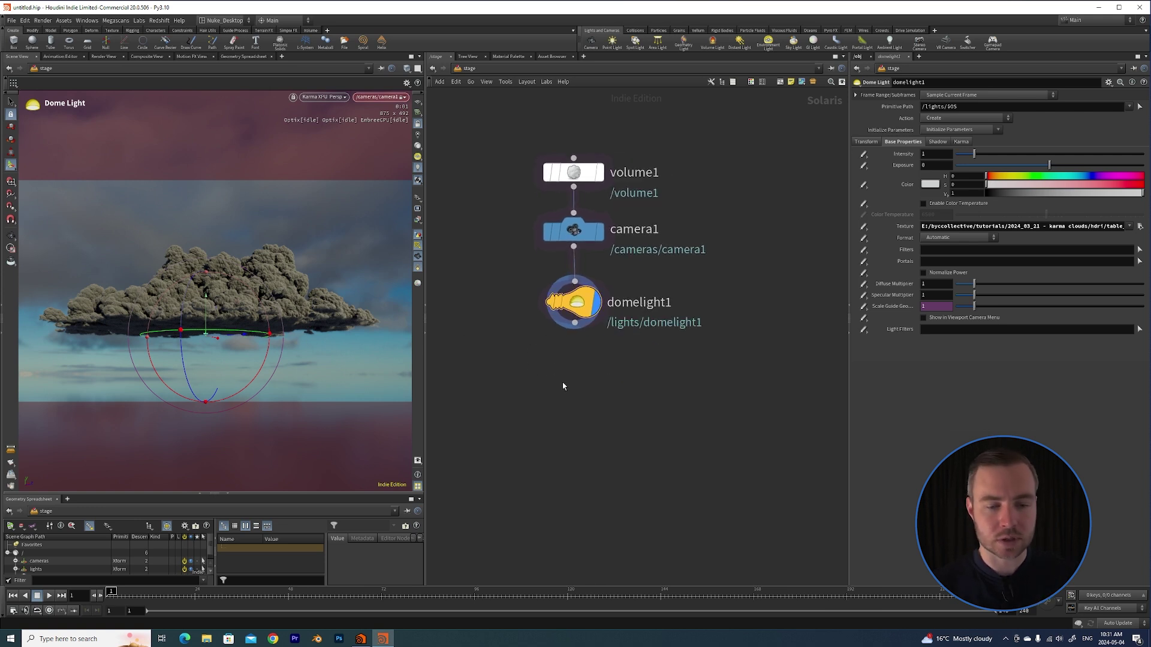
# Switch the viewport renderer back to Houdini GL.
pyautogui.click(378, 97)
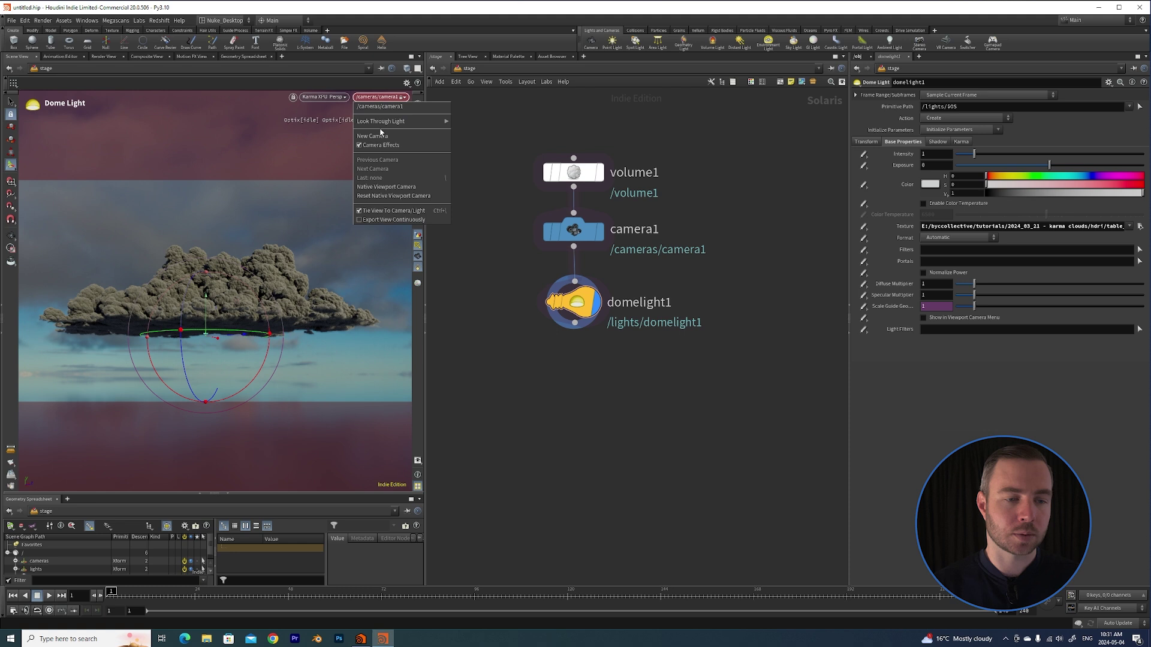
pyautogui.click(336, 96)
pyautogui.click(337, 97)
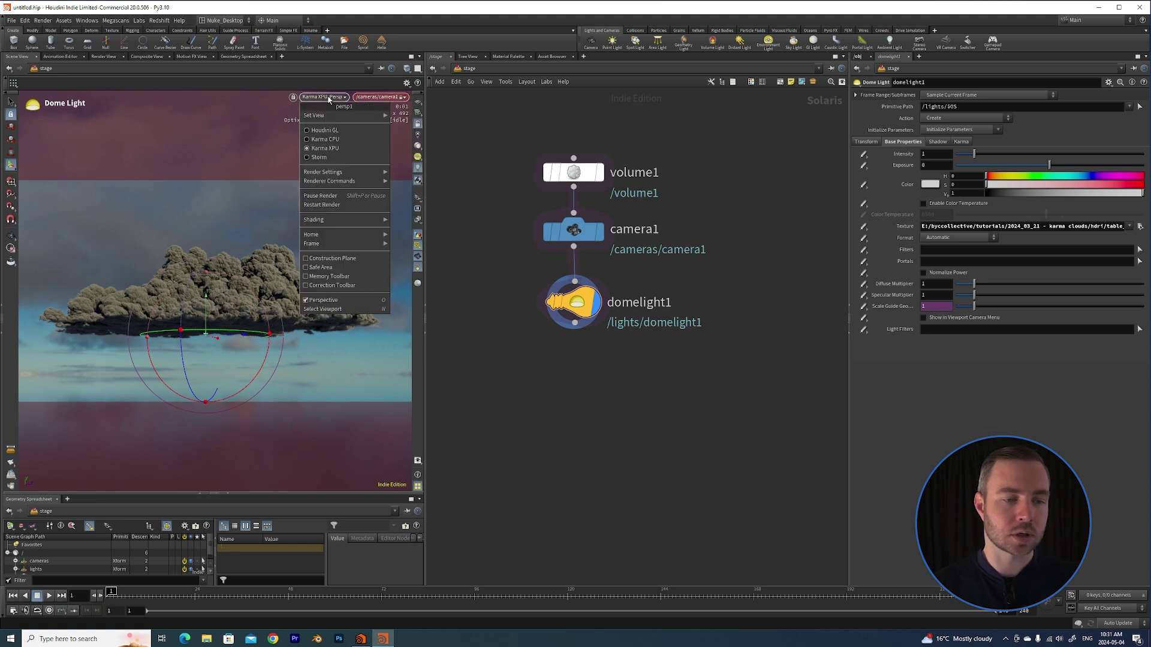
pyautogui.click(333, 130)
pyautogui.scroll(2, 581, 374)
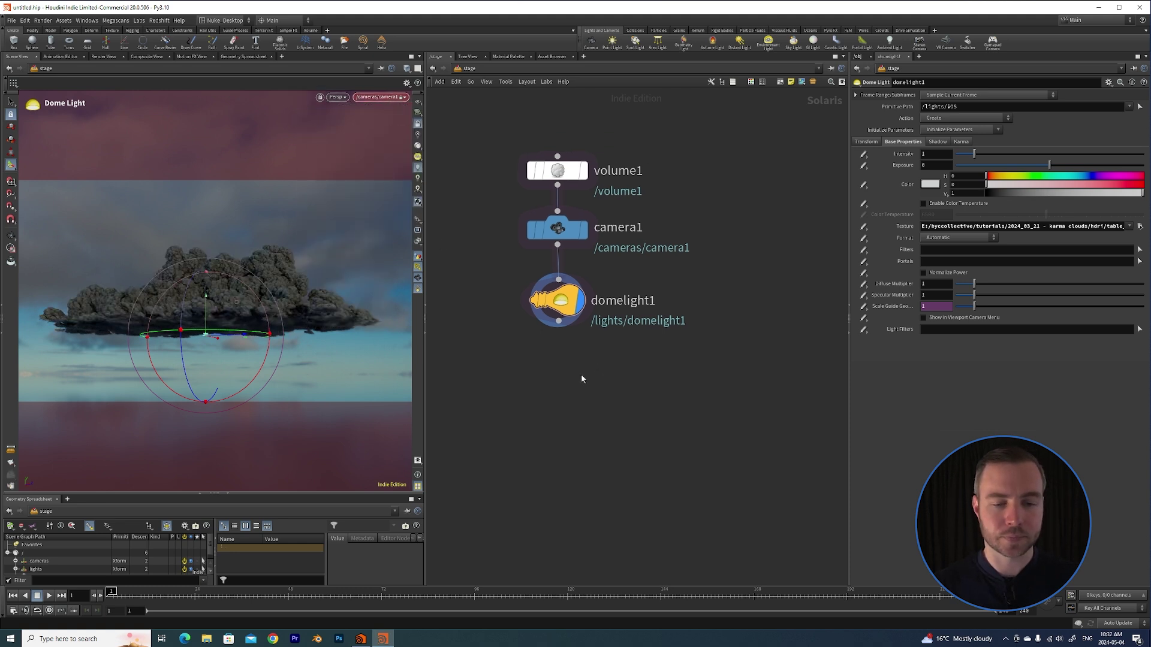
# Add a Material Library node, connect it below the dome light and make it the displayed node.
pyautogui.press('Tab')
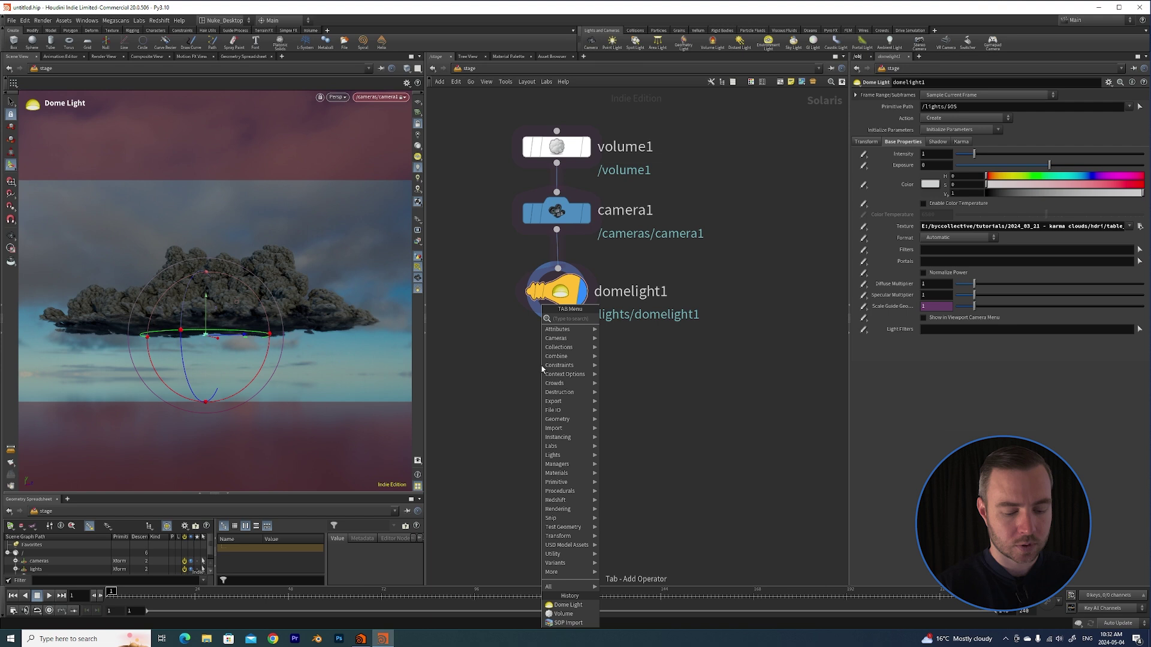
pyautogui.write('mater')
pyautogui.press('Return')
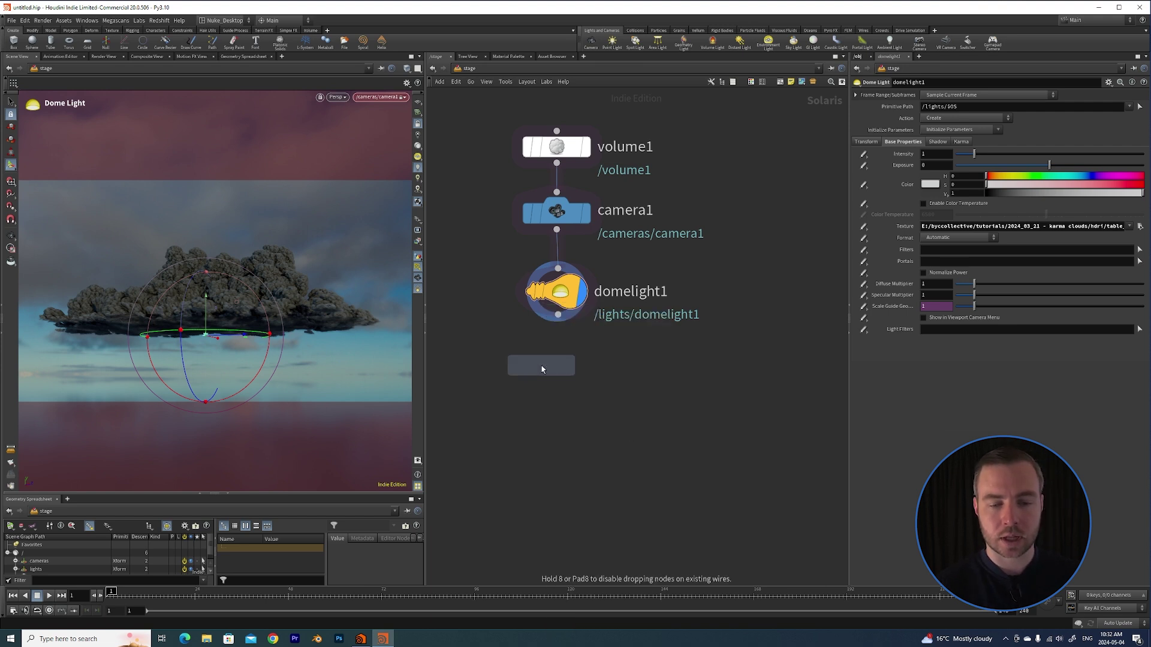
pyautogui.click(541, 366)
pyautogui.moveTo(542, 365); pyautogui.dragTo(558, 365)
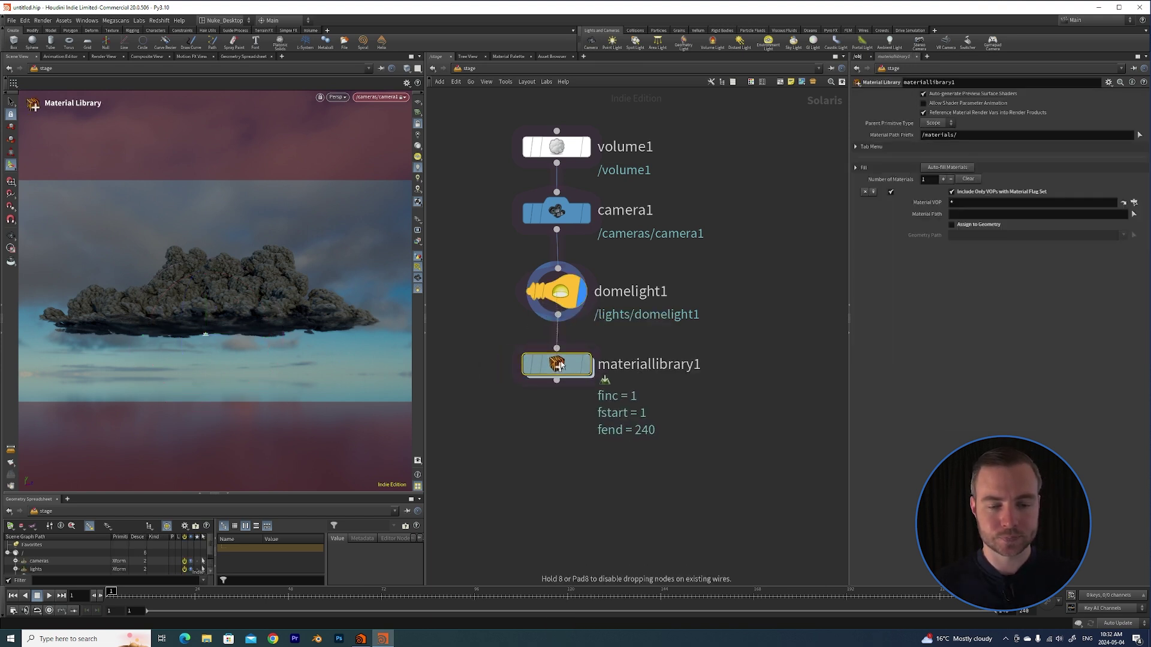
pyautogui.click(585, 365)
# Go inside the material library and add a Karma Cloud Material.
pyautogui.doubleClick(559, 365)
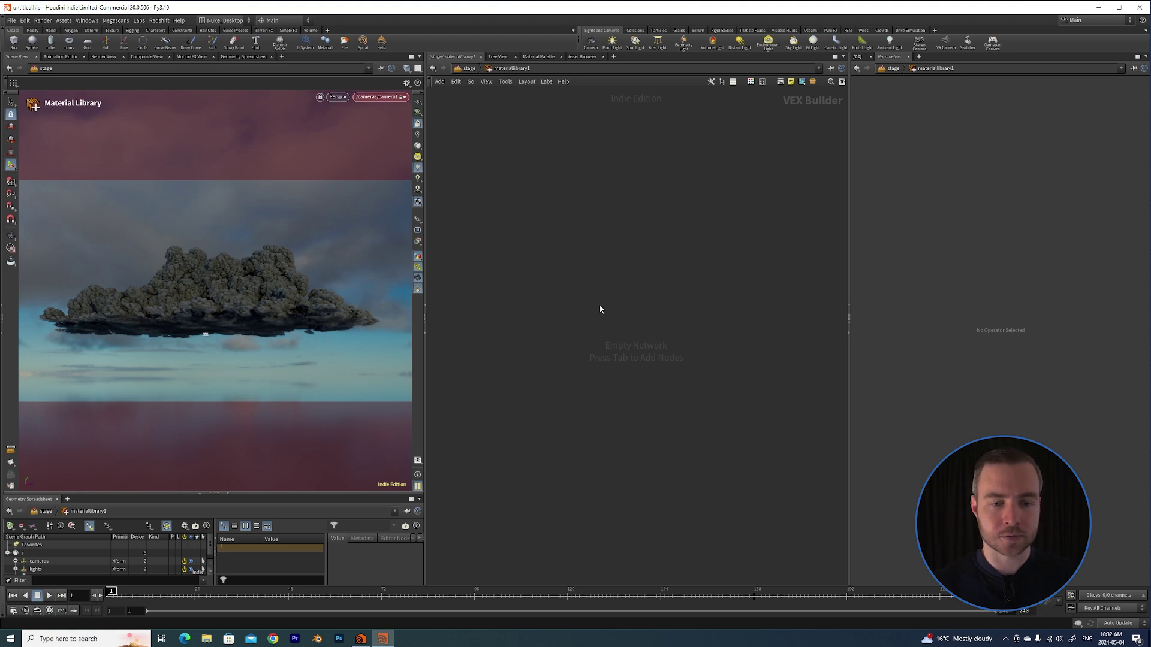
pyautogui.press('Tab')
pyautogui.write('clo')
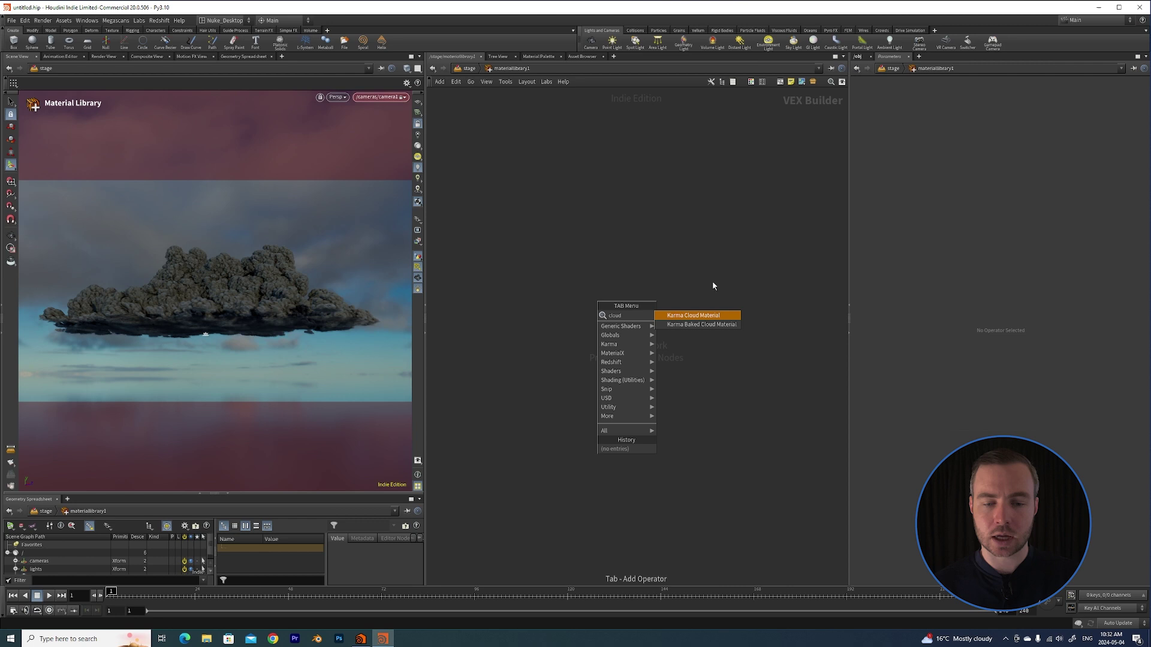
pyautogui.click(697, 318)
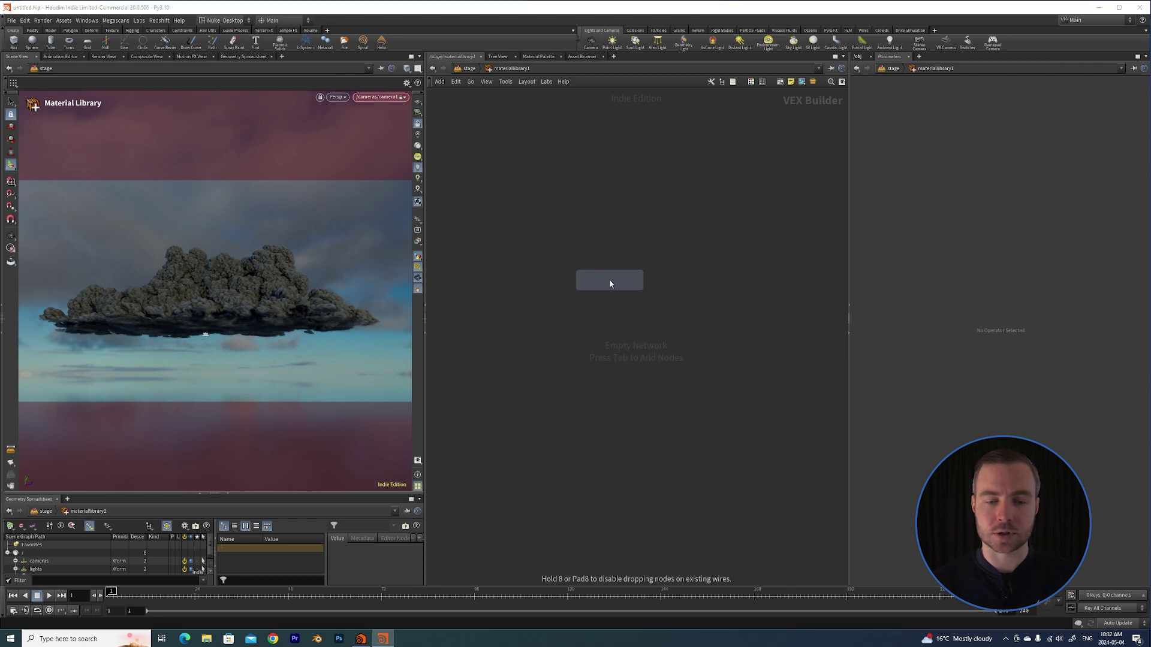
pyautogui.click(657, 251)
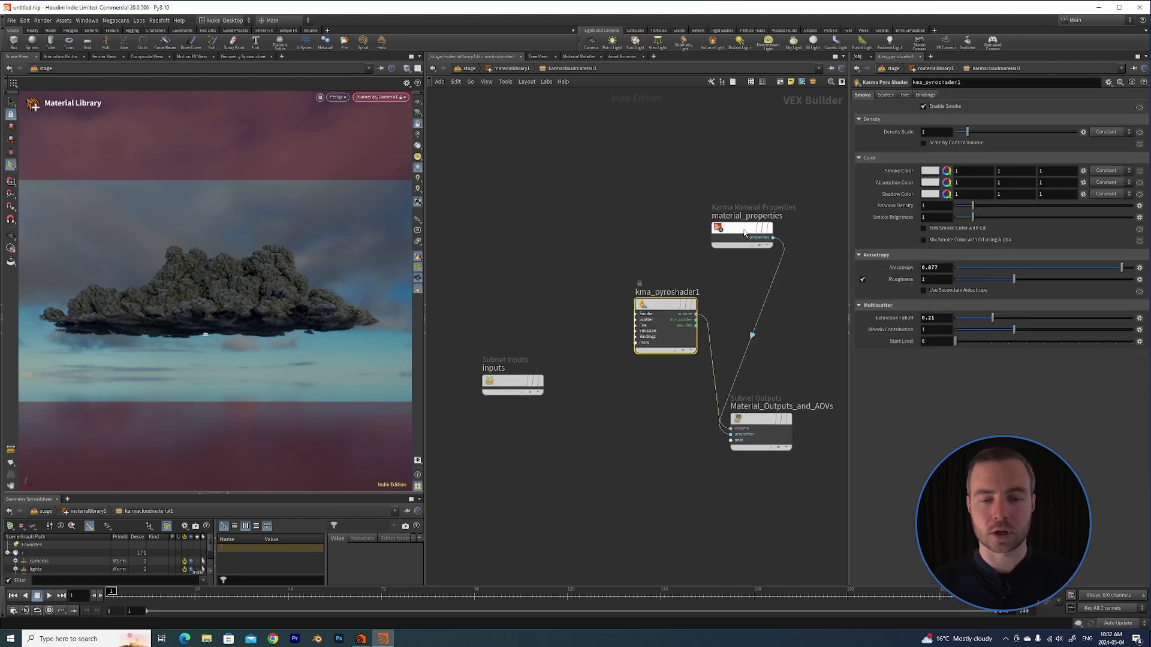
# Rename the Karma cloud material subnetwork inside the material library to karmacloudmaterial_preset and return to the stage network.
pyautogui.click(468, 69)
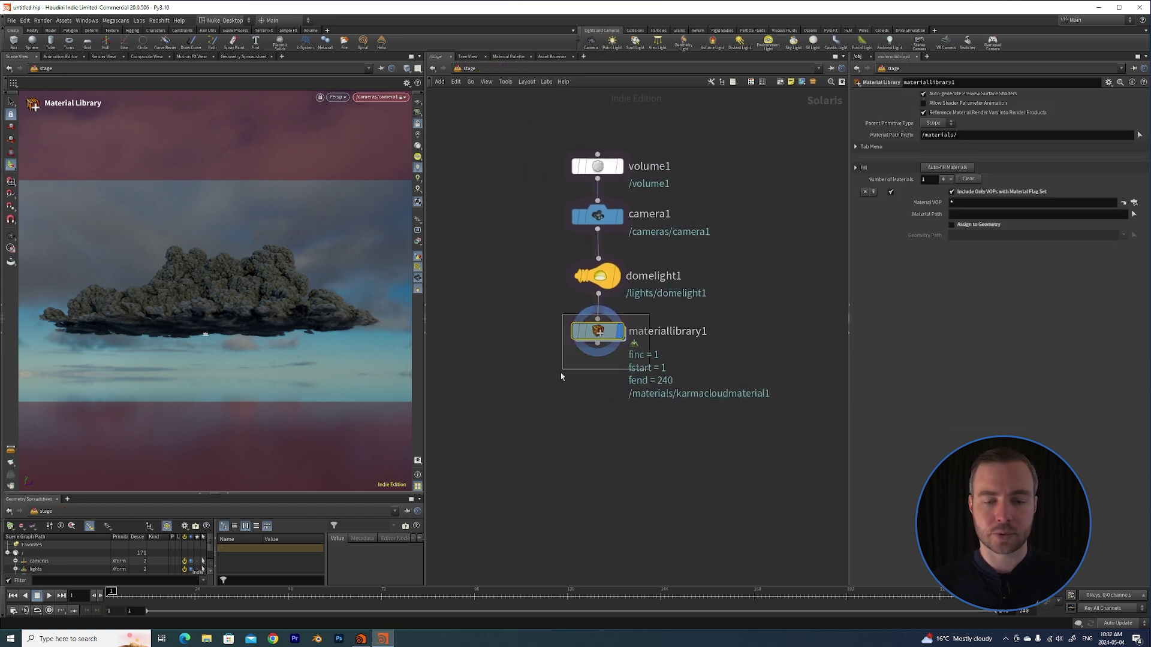
pyautogui.doubleClick(602, 334)
pyautogui.doubleClick(648, 258)
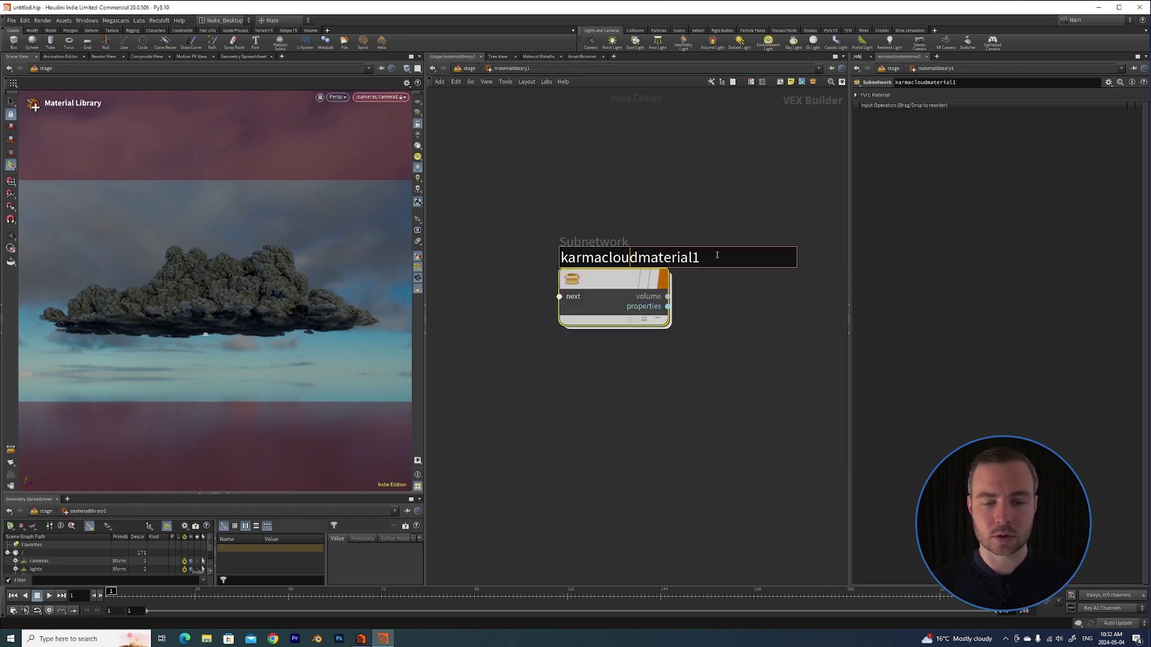
pyautogui.moveTo(700, 258); pyautogui.dragTo(652, 274)
pyautogui.click(699, 259)
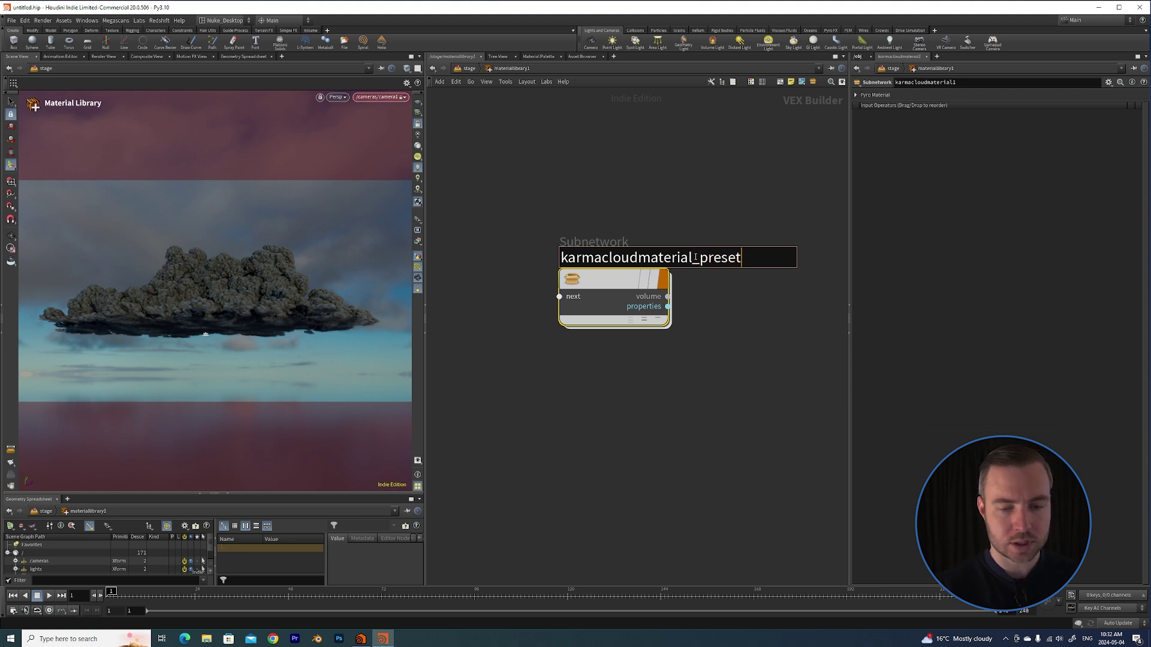
pyautogui.press('Return')
pyautogui.click(468, 69)
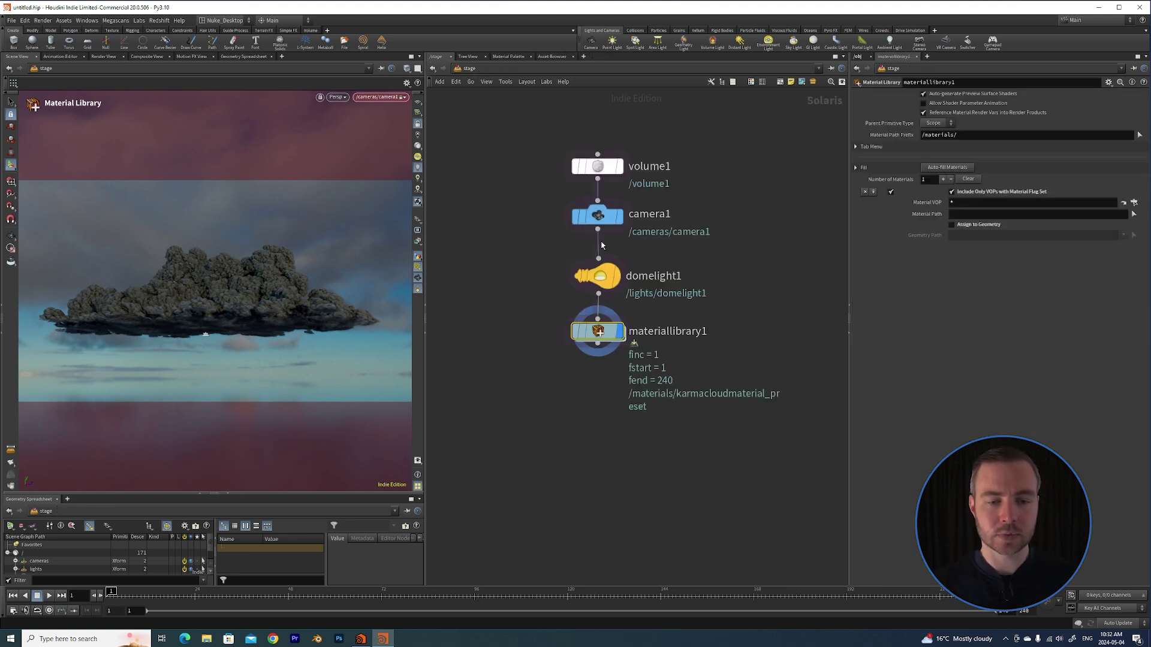
# Add an Assign Material node, connect it below the material library and make it the displayed node.
pyautogui.moveTo(549, 377); pyautogui.dragTo(547, 339, button='middle')
pyautogui.scroll(1, 556, 325)
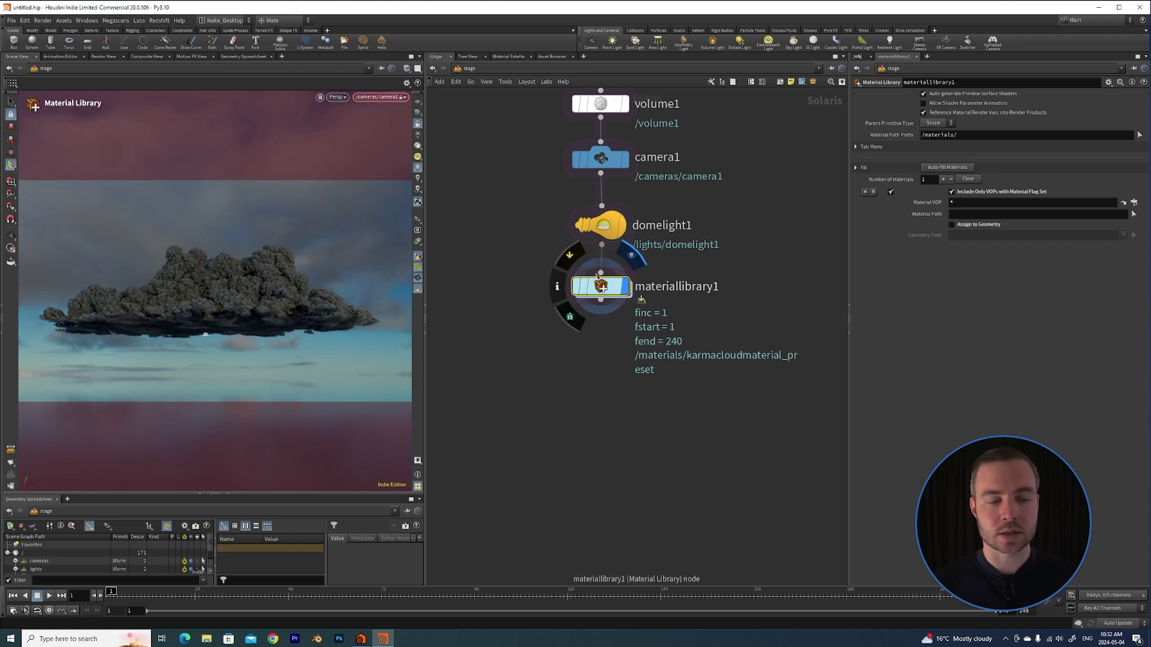
pyautogui.scroll(2, 576, 375)
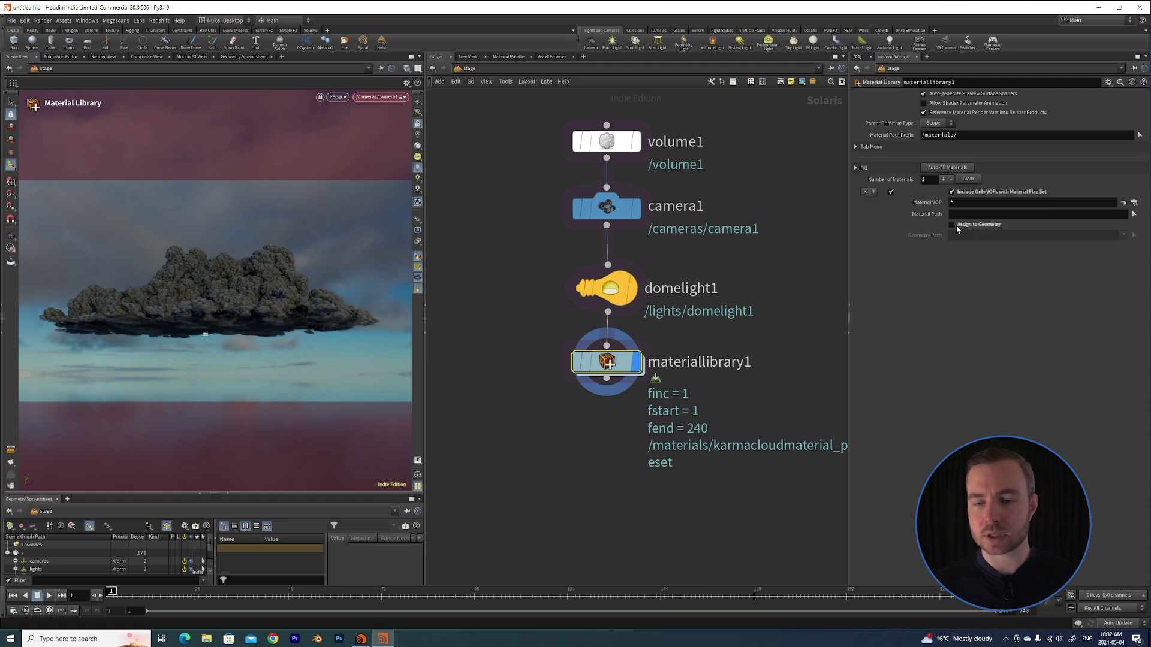
pyautogui.scroll(-1, 593, 413)
pyautogui.press('Tab')
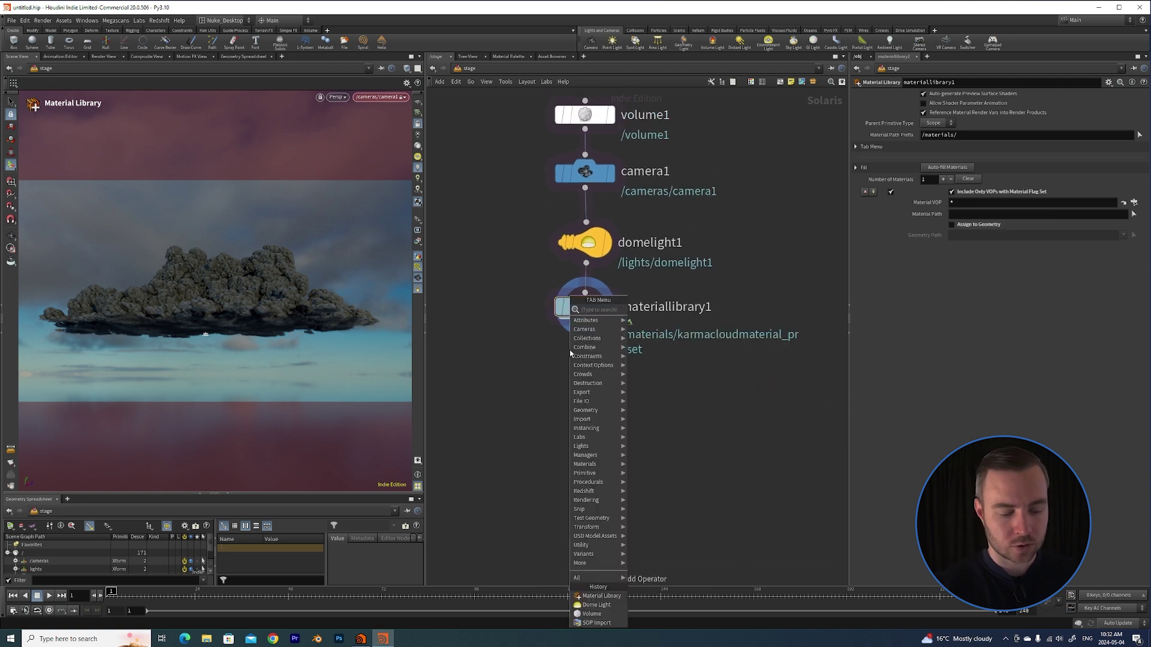
pyautogui.write('assi')
pyautogui.press('Return')
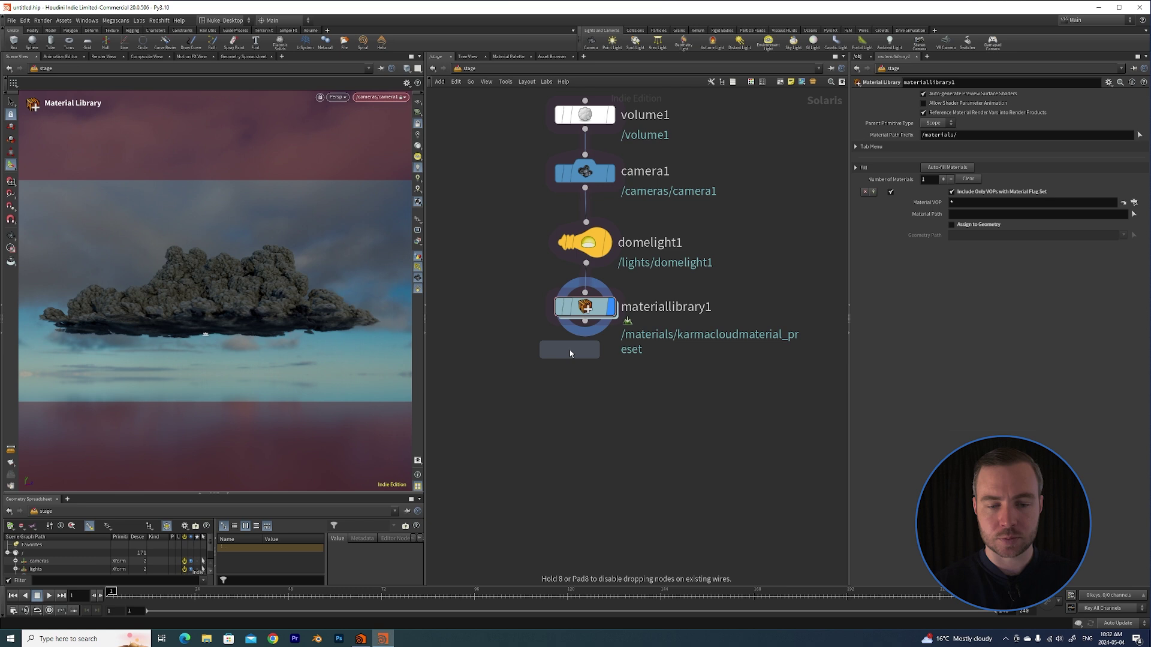
pyautogui.click(570, 353)
pyautogui.click(586, 387)
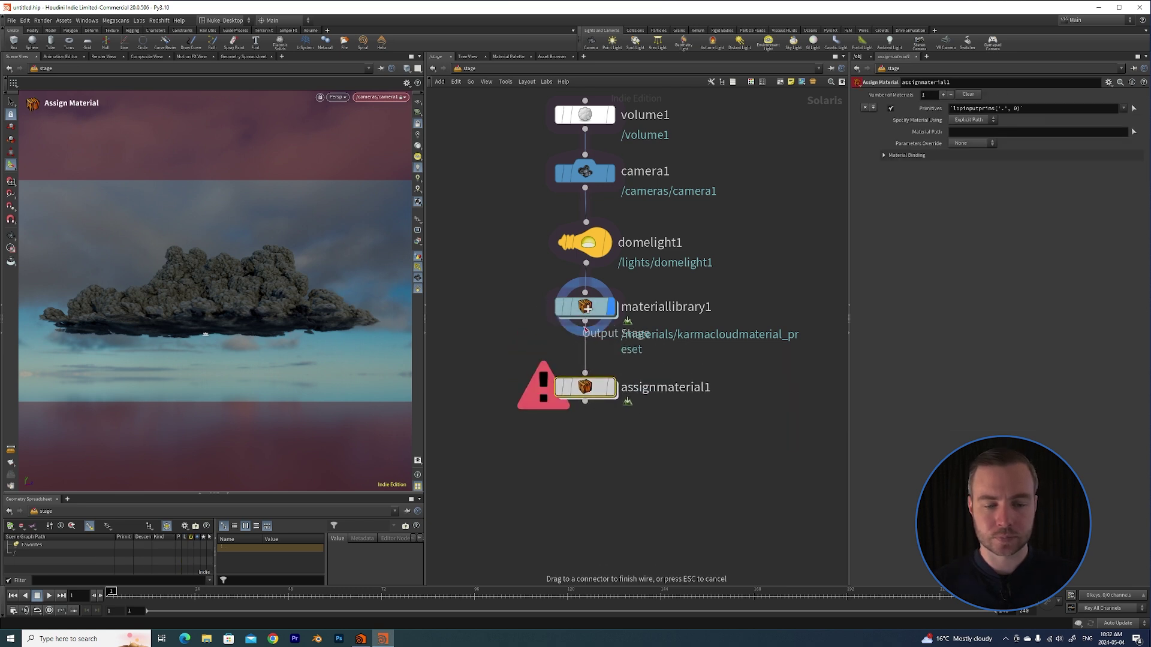
pyautogui.click(611, 390)
pyautogui.press('h')
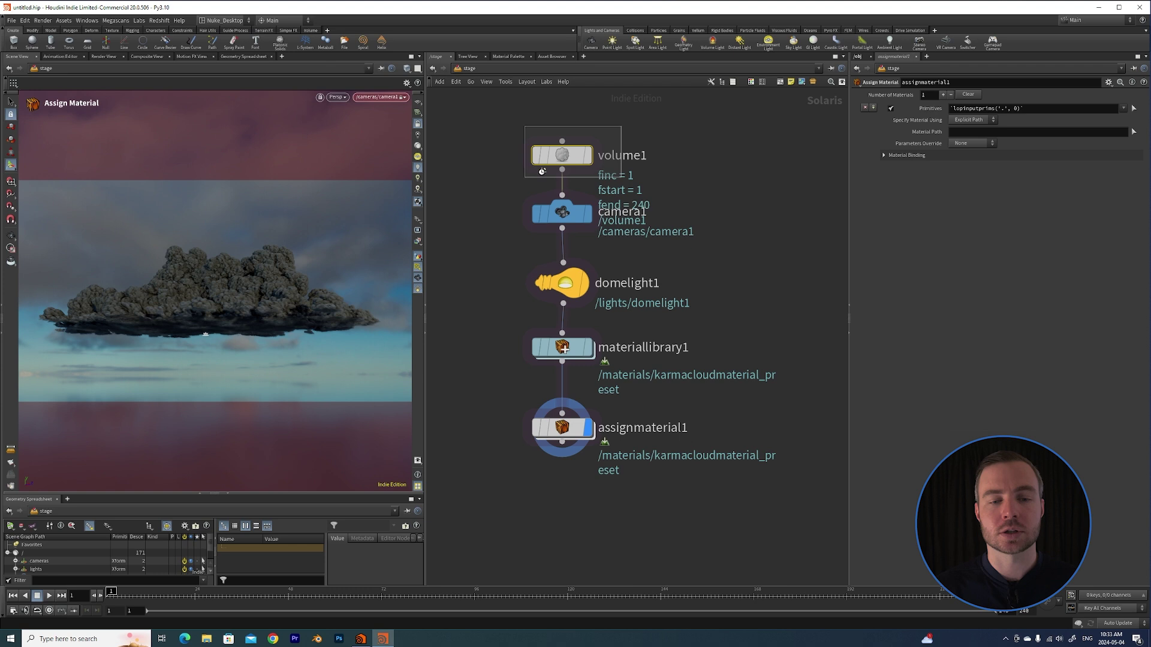
# Move the volume node further above the camera node and rename it cloud1.
pyautogui.moveTo(569, 160); pyautogui.dragTo(568, 151)
pyautogui.moveTo(657, 146); pyautogui.dragTo(656, 208, button='middle')
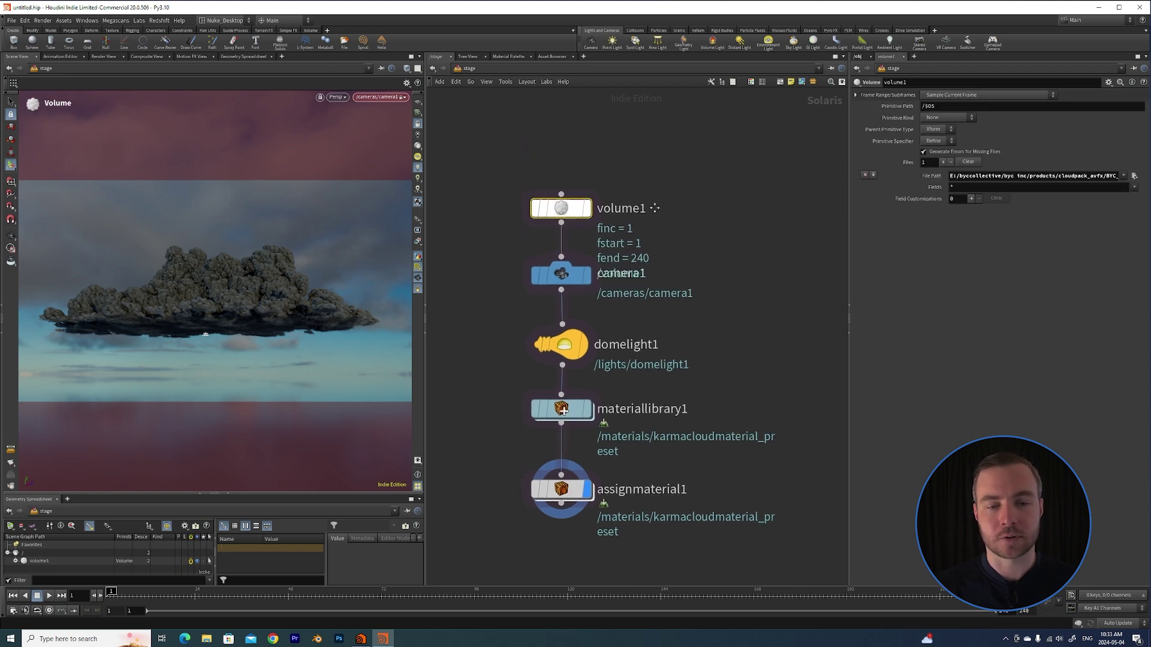
pyautogui.scroll(-1, 657, 198)
pyautogui.moveTo(577, 205); pyautogui.dragTo(573, 205)
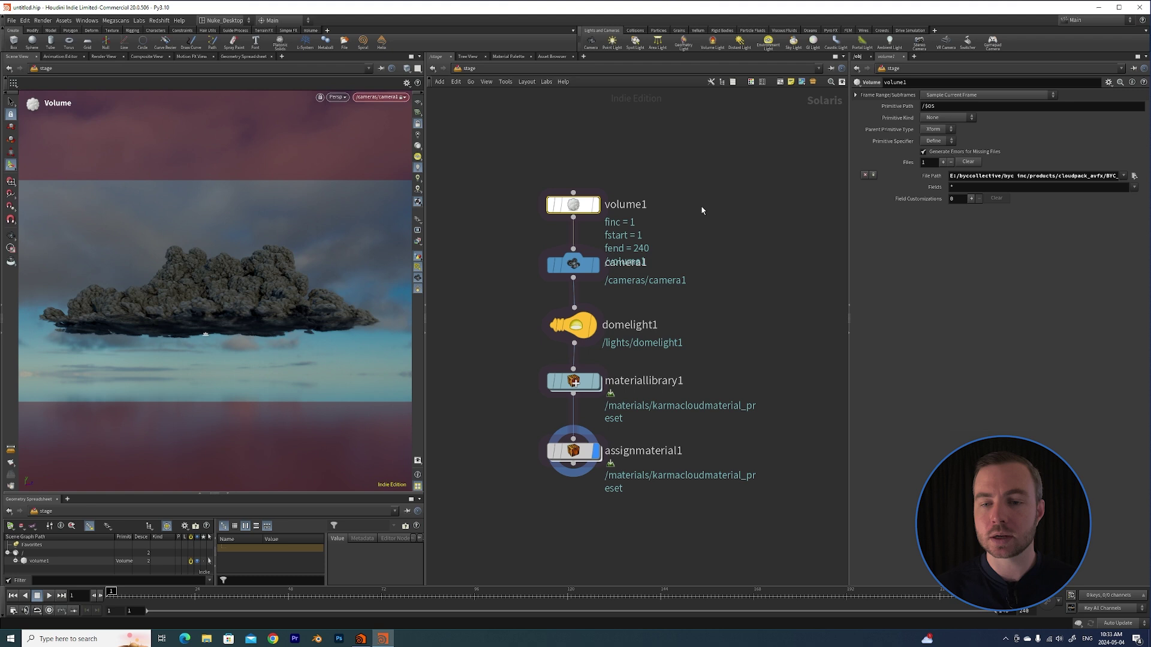
pyautogui.moveTo(680, 192); pyautogui.dragTo(695, 176, button='middle')
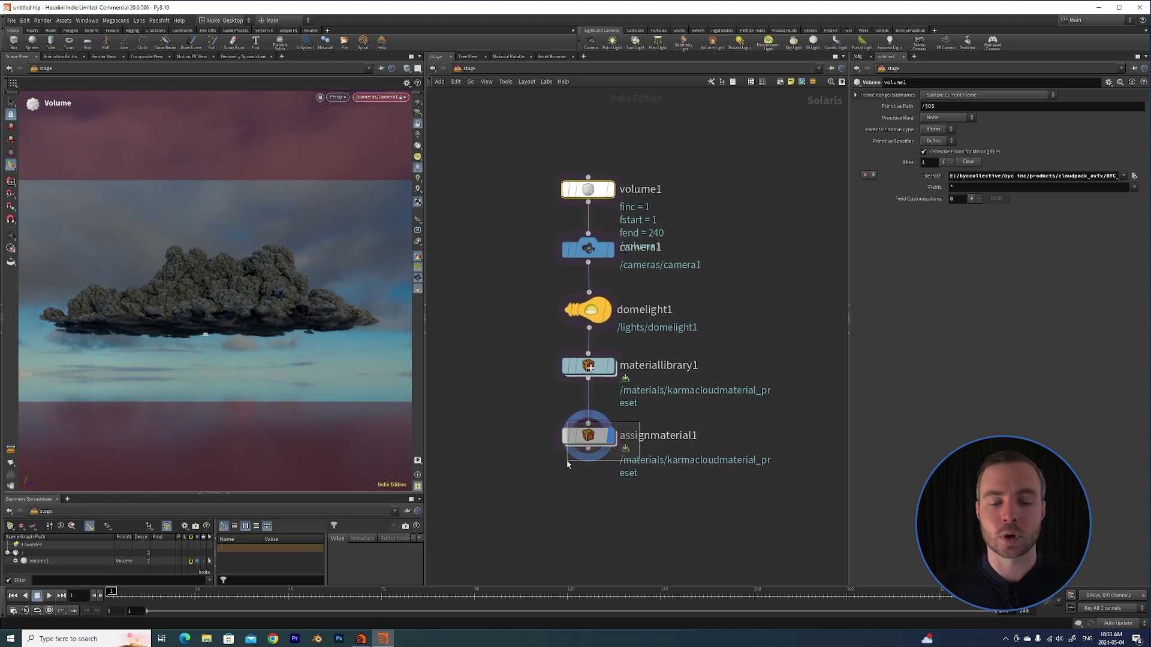
pyautogui.click(572, 440)
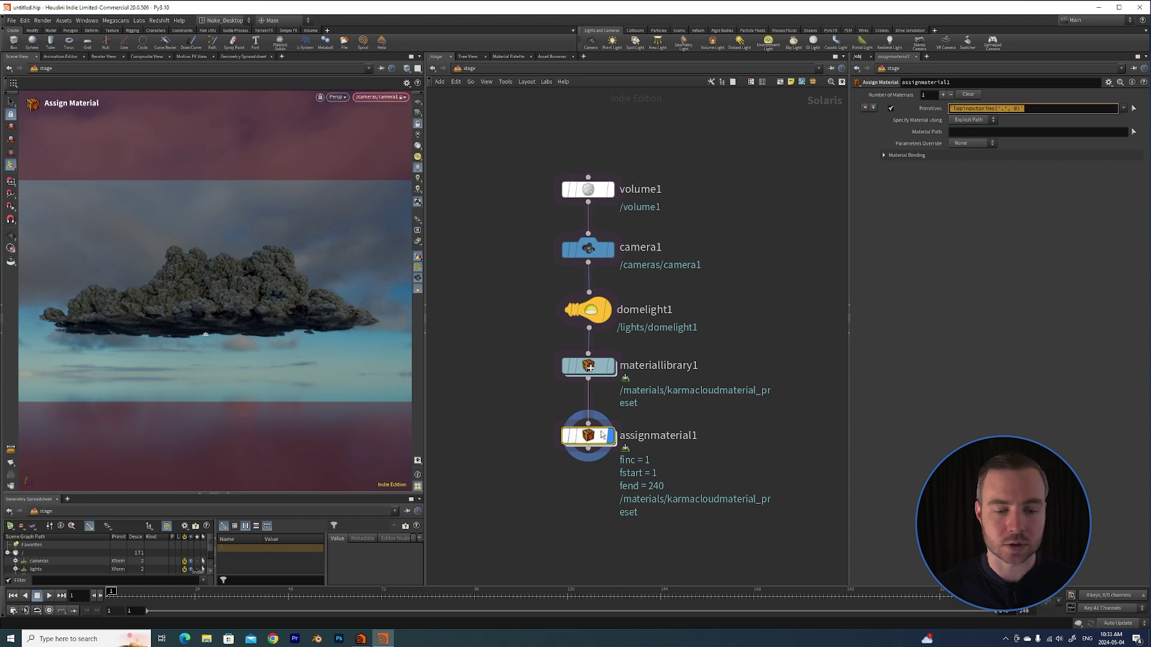
pyautogui.click(569, 271)
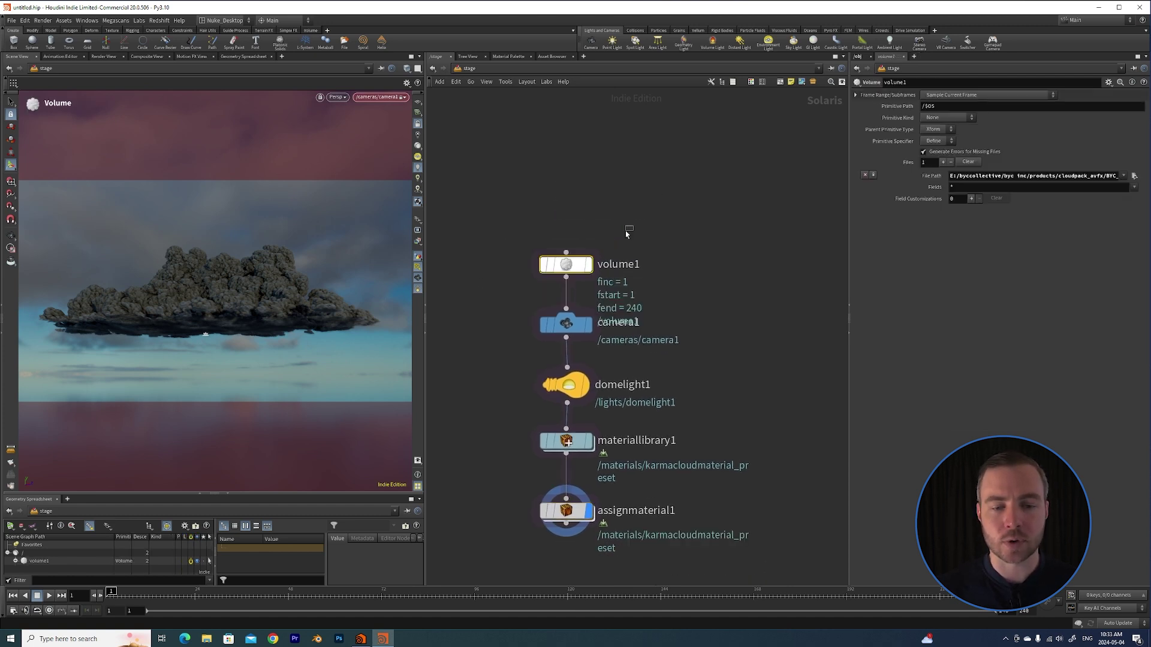
pyautogui.moveTo(569, 271); pyautogui.dragTo(569, 226)
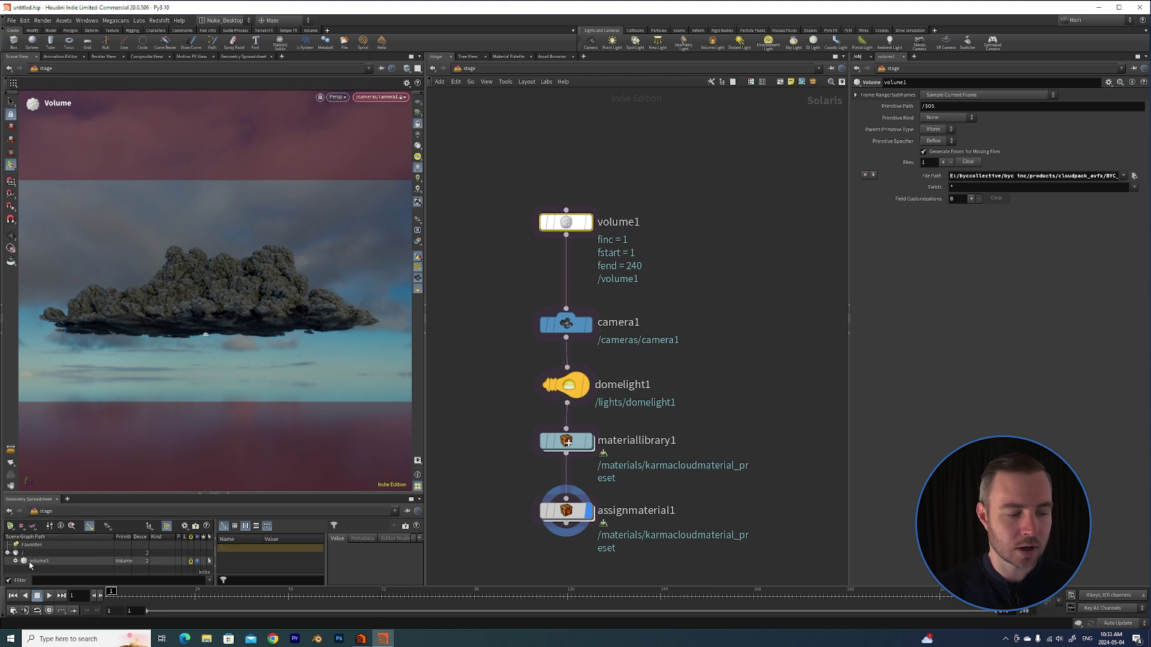
pyautogui.doubleClick(617, 222)
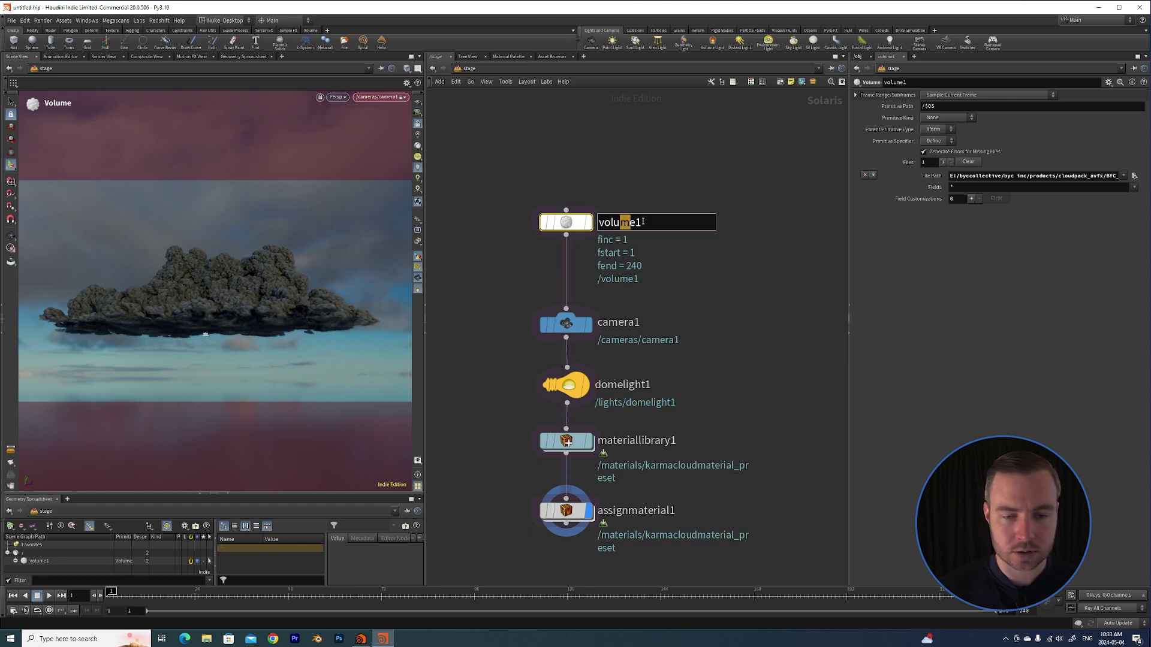
pyautogui.write('cloud1')
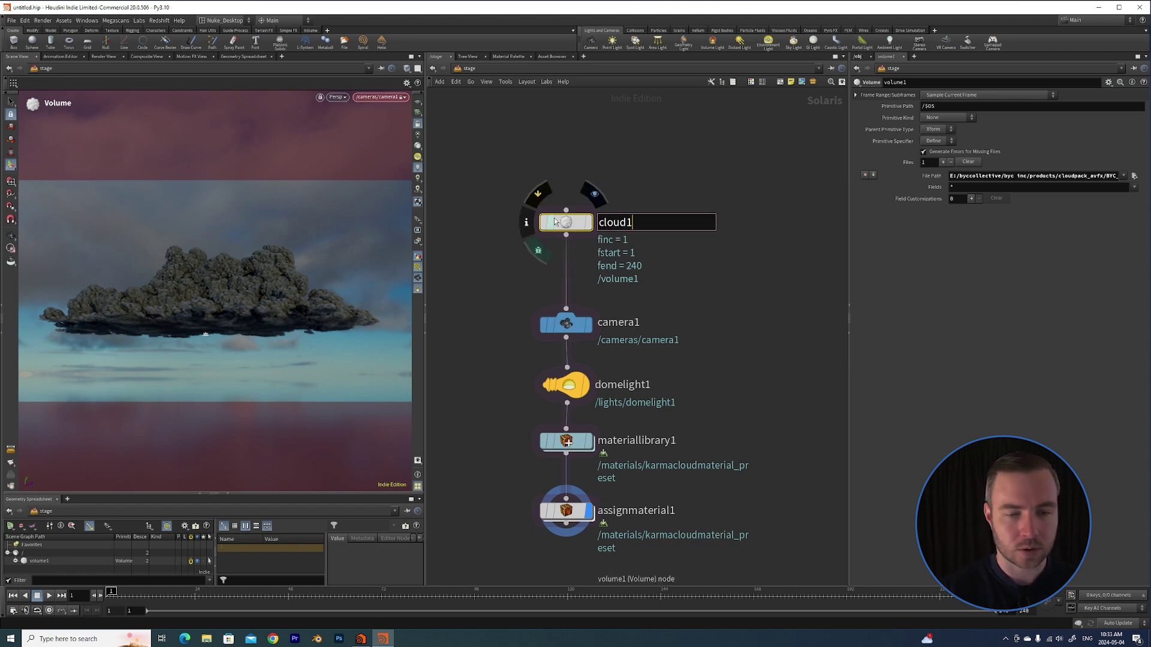
pyautogui.press('Return')
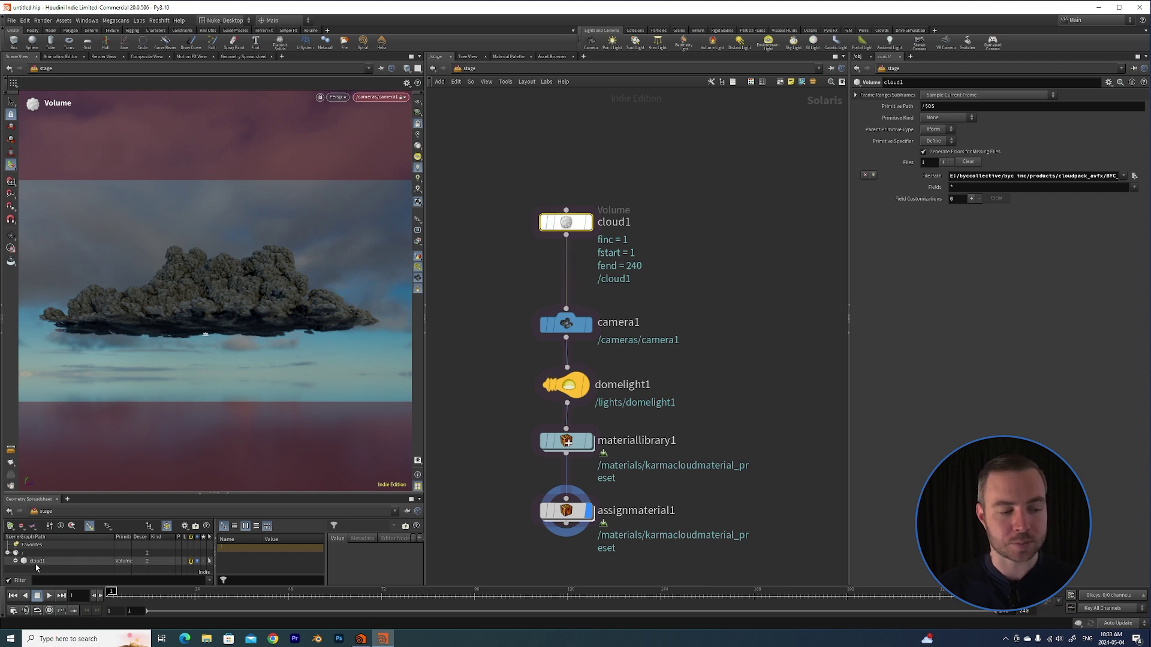
# Set the Assign Material node's primitives to /cloud1.
pyautogui.moveTo(686, 388); pyautogui.dragTo(661, 306, button='middle')
pyautogui.moveTo(619, 394); pyautogui.dragTo(495, 471)
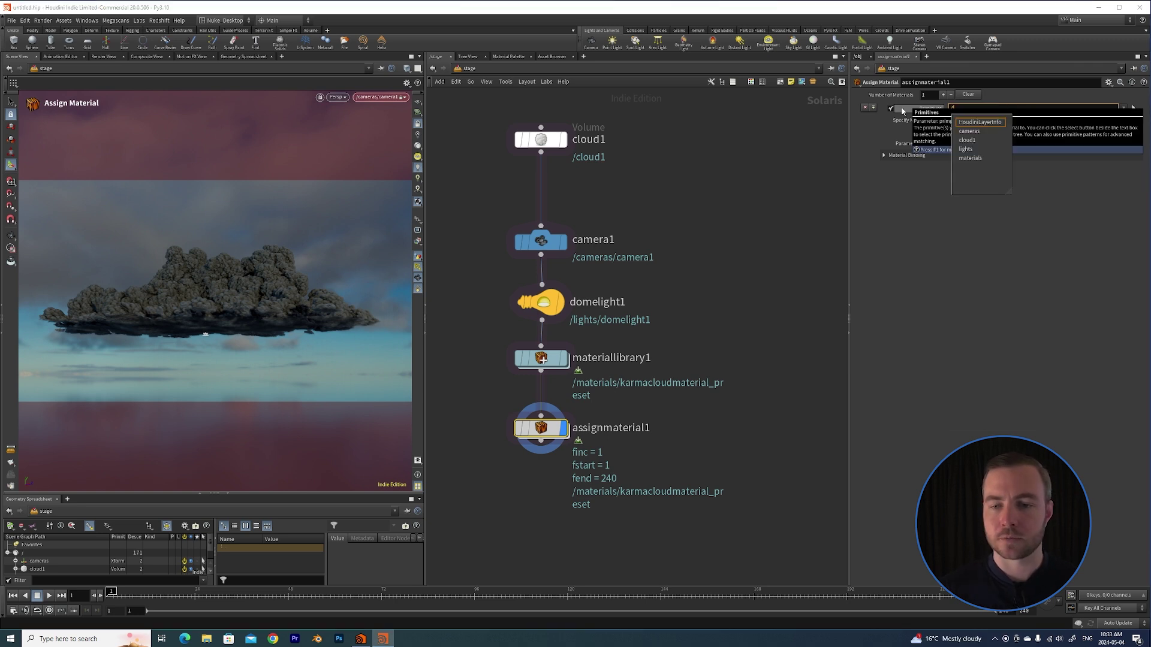
pyautogui.press('Down')
pyautogui.press('Down')
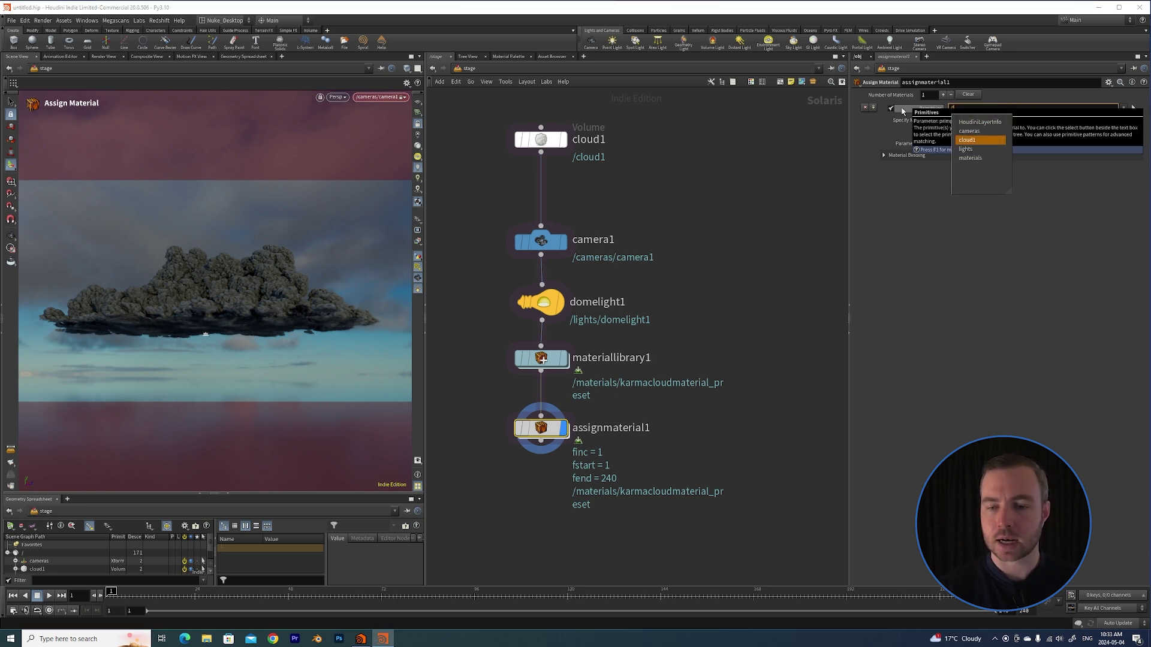
pyautogui.press('Return')
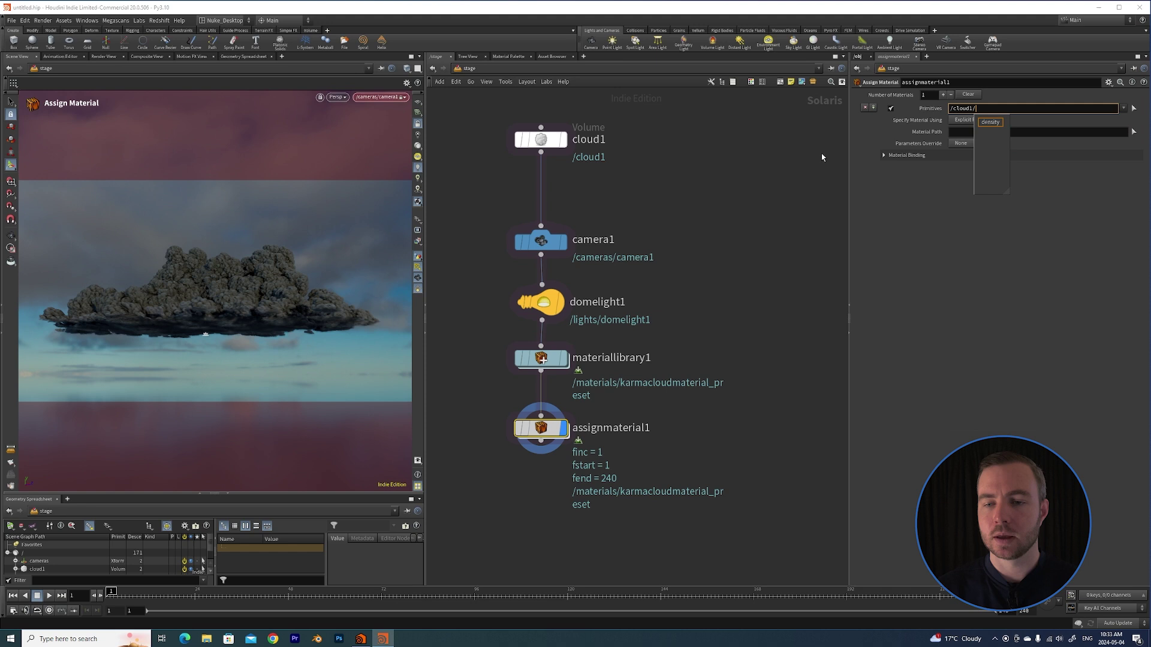
pyautogui.press('BackSpace')
pyautogui.press('Return')
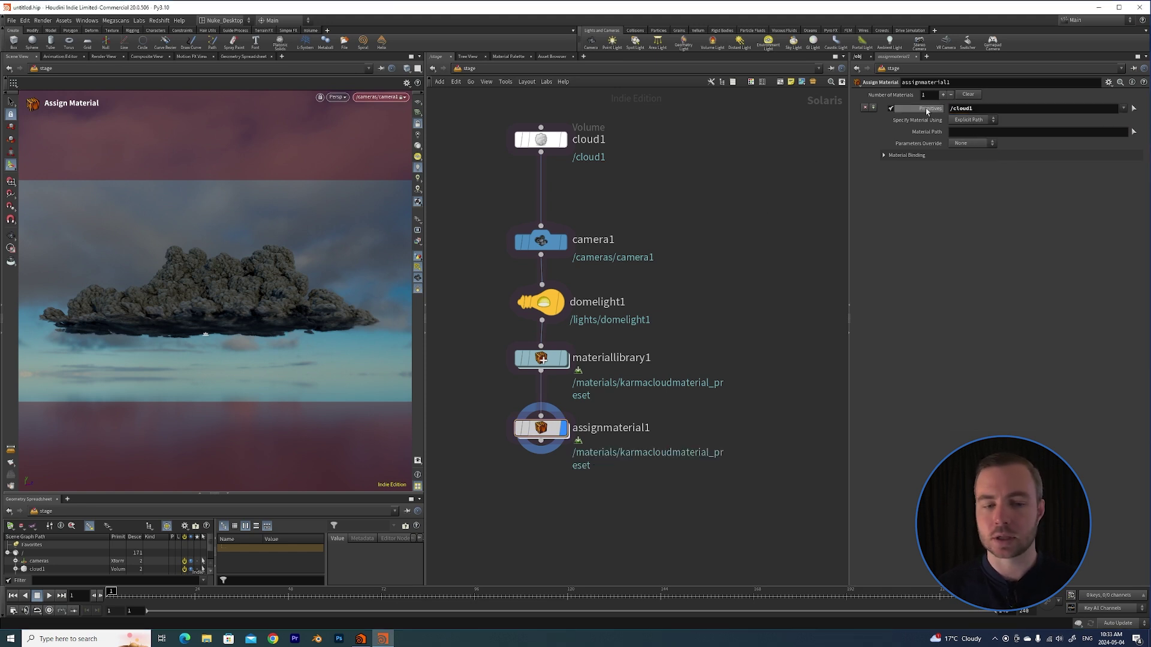
# Examine the cloud volume node and the material library's material path prefix.
pyautogui.moveTo(652, 295); pyautogui.dragTo(707, 237, button='middle')
pyautogui.click(958, 131)
pyautogui.scroll(-1, 663, 270)
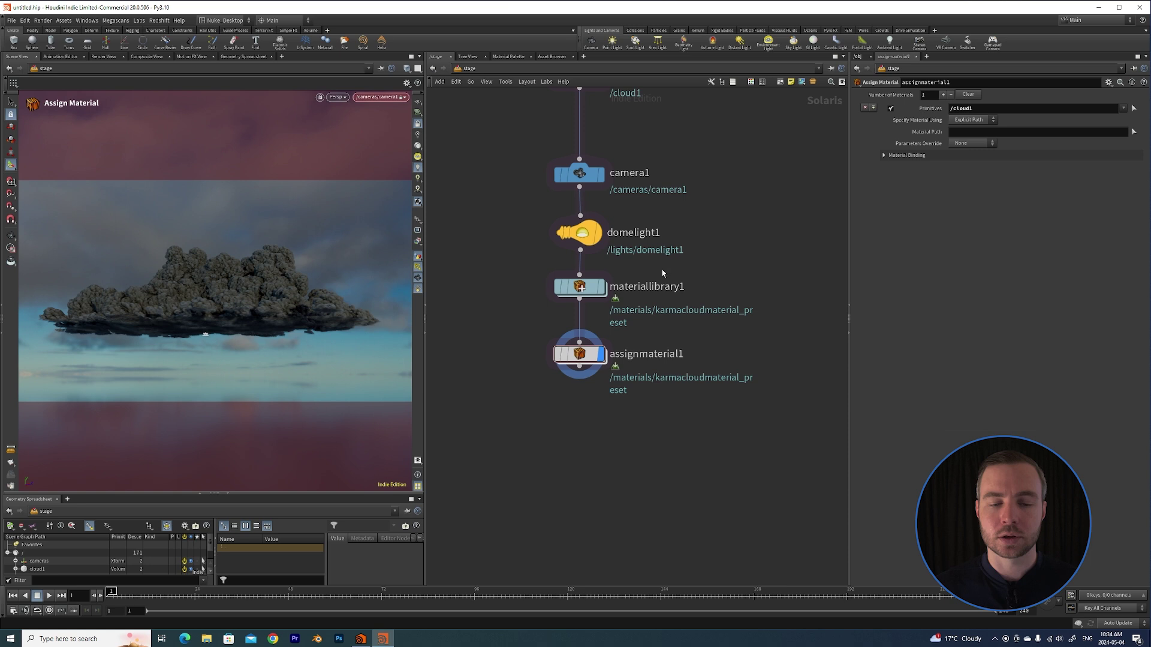
pyautogui.moveTo(663, 271); pyautogui.dragTo(657, 324, button='middle')
pyautogui.moveTo(680, 274); pyautogui.dragTo(682, 309, button='middle')
pyautogui.click(579, 165)
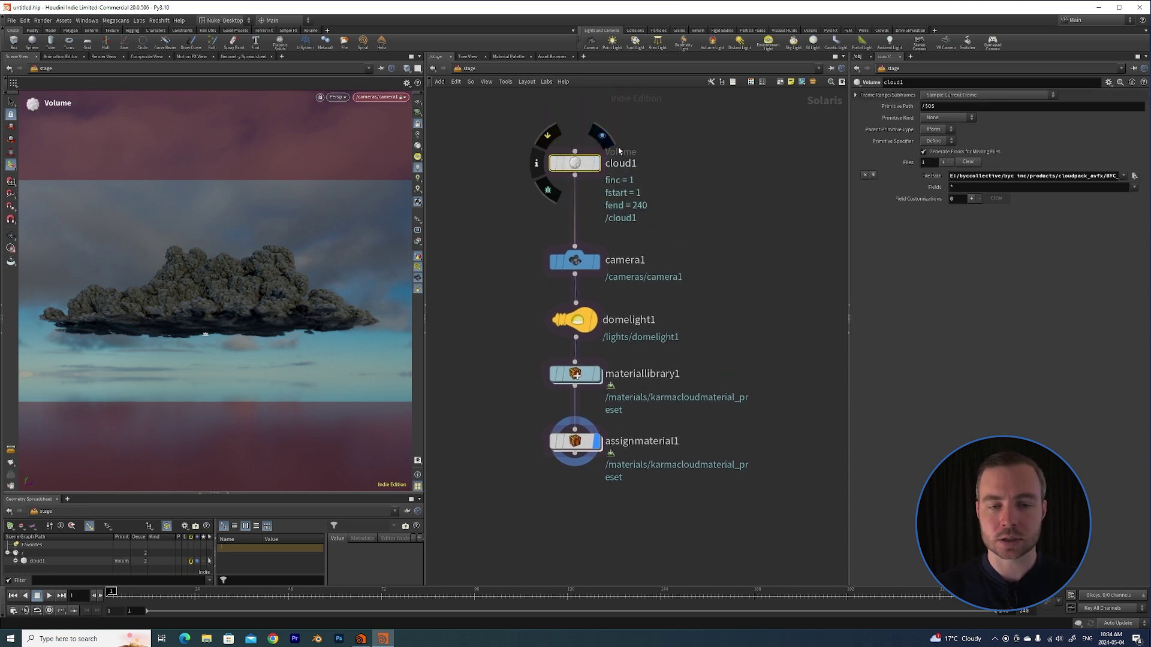
pyautogui.moveTo(654, 221); pyautogui.dragTo(650, 157, button='middle')
pyautogui.click(581, 310)
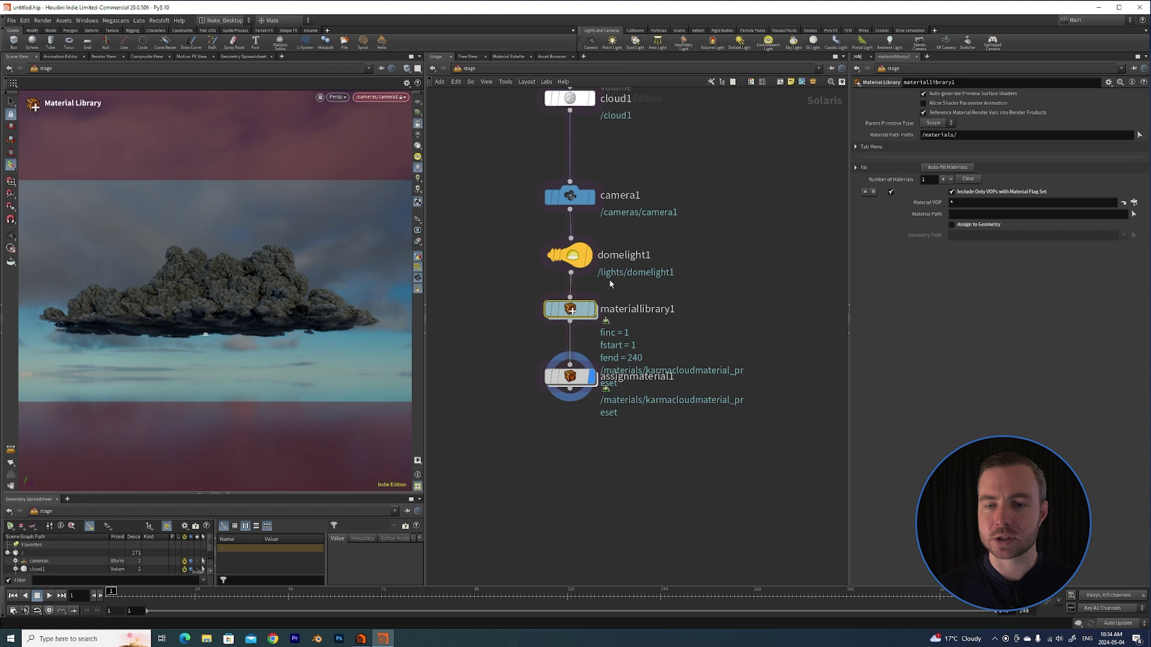
pyautogui.middleClick(546, 309)
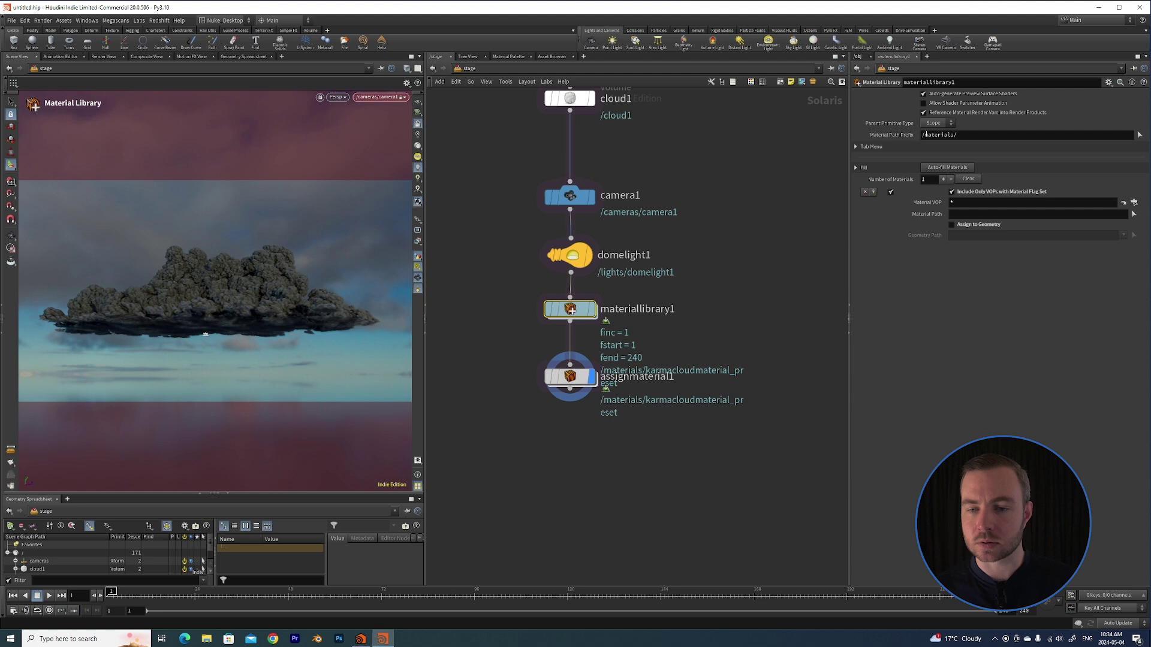
# Set the Assign Material node's material path to /materials/karmacloudmaterial_preset.
pyautogui.click(569, 376)
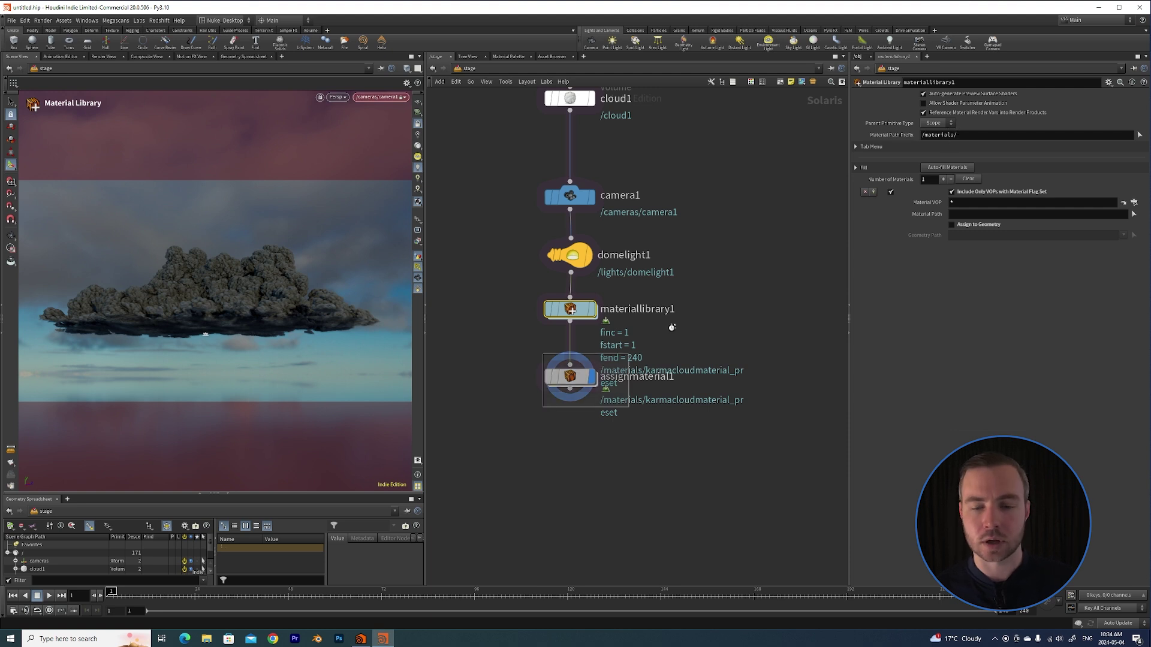
pyautogui.click(965, 131)
pyautogui.write('/')
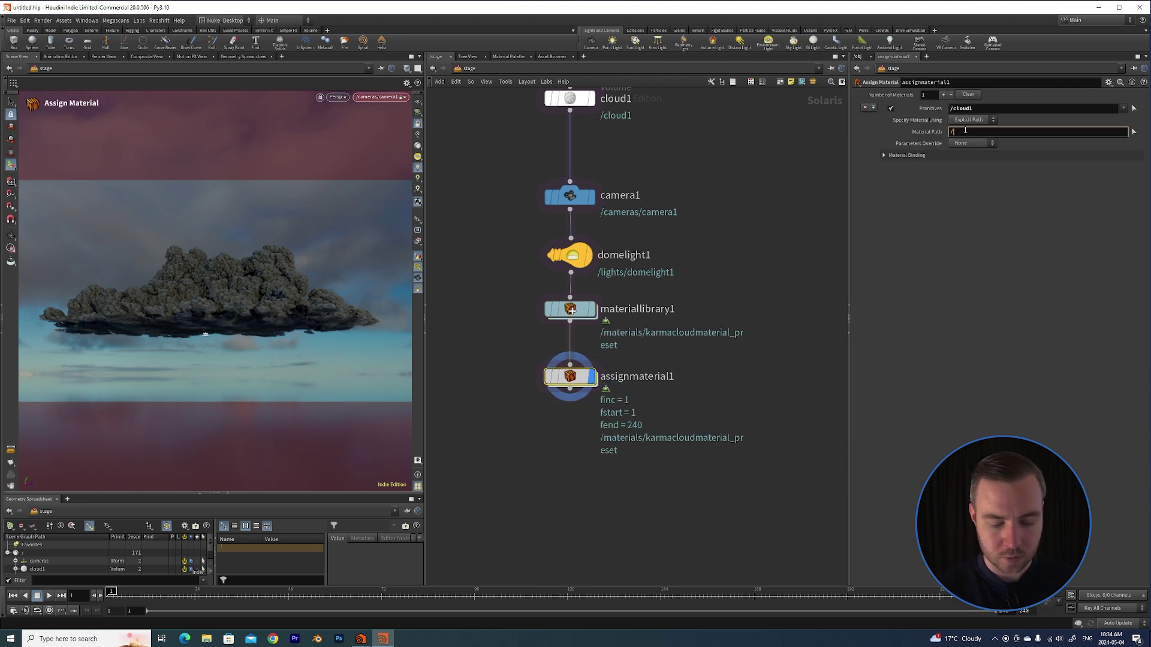
pyautogui.write('materials/')
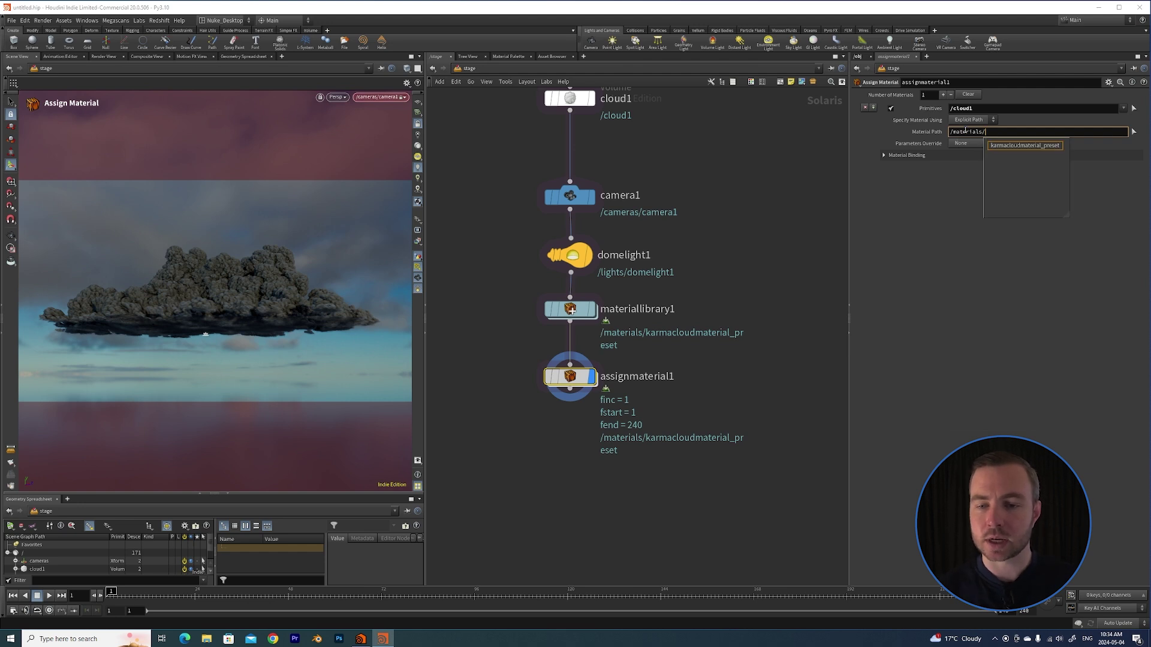
pyautogui.click(1020, 145)
pyautogui.press('BackSpace')
pyautogui.press('Return')
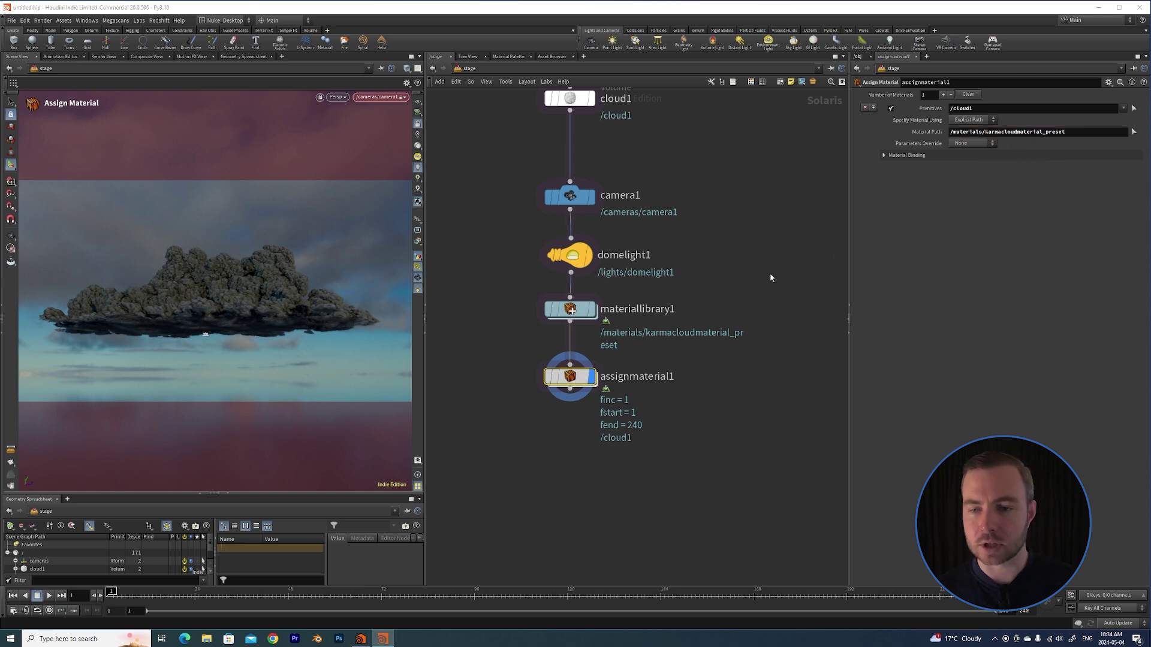
# Check the material inside the material library, return to the stage and make the Assign Material node the displayed node.
pyautogui.moveTo(567, 273); pyautogui.dragTo(644, 305)
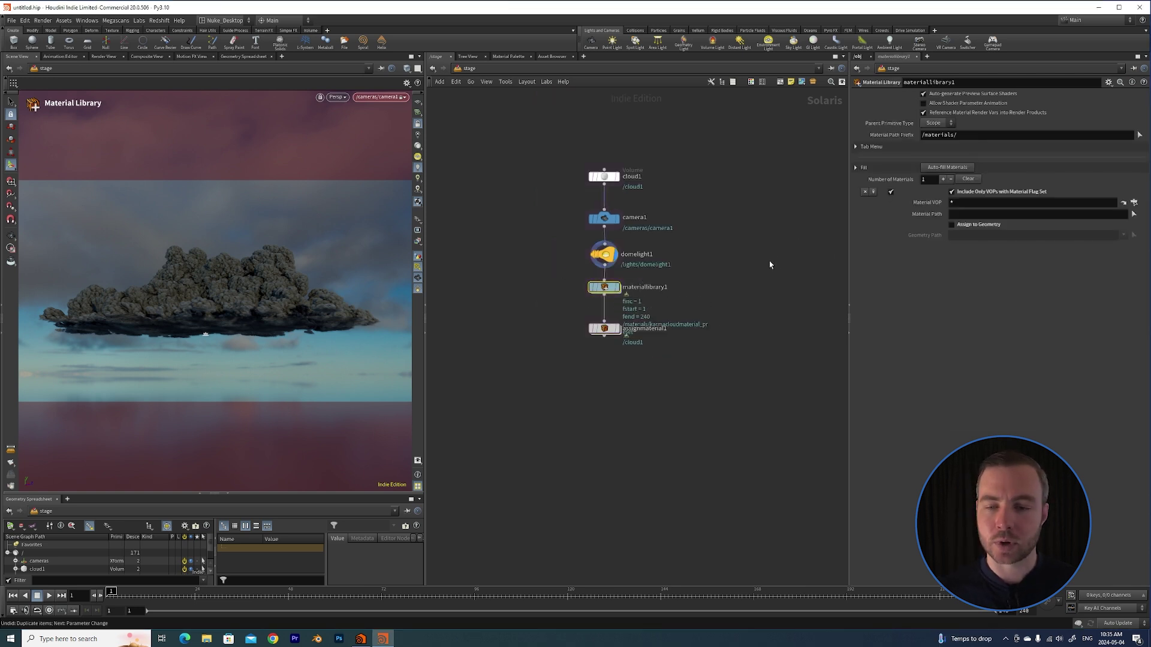
pyautogui.doubleClick(606, 290)
pyautogui.press('u')
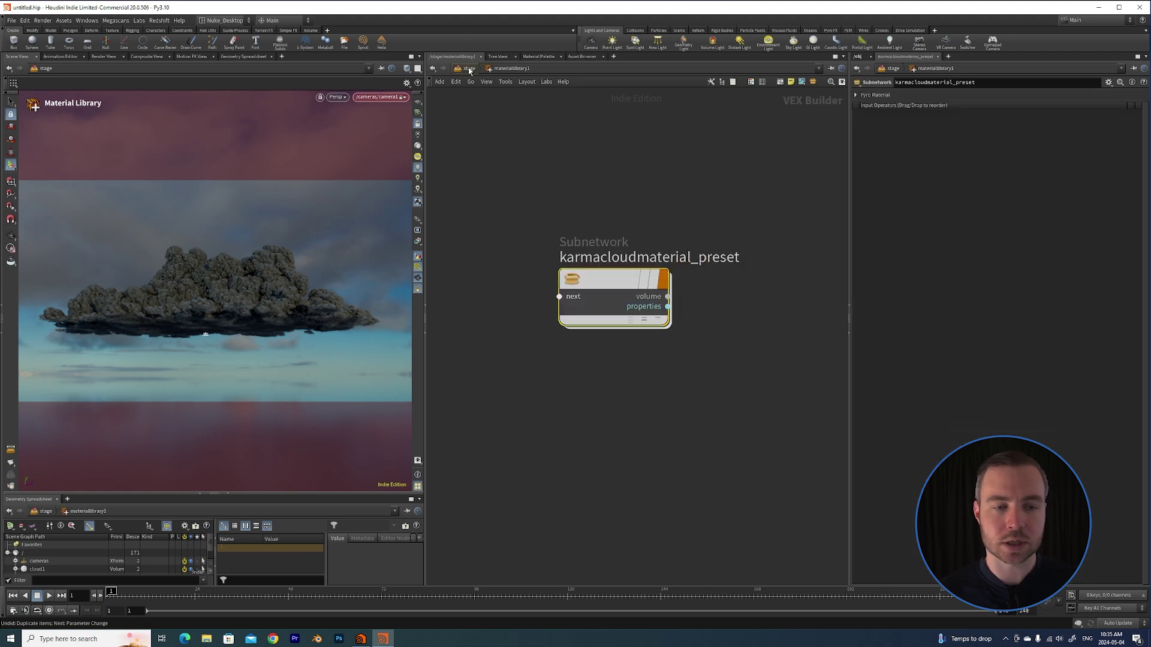
pyautogui.click(608, 330)
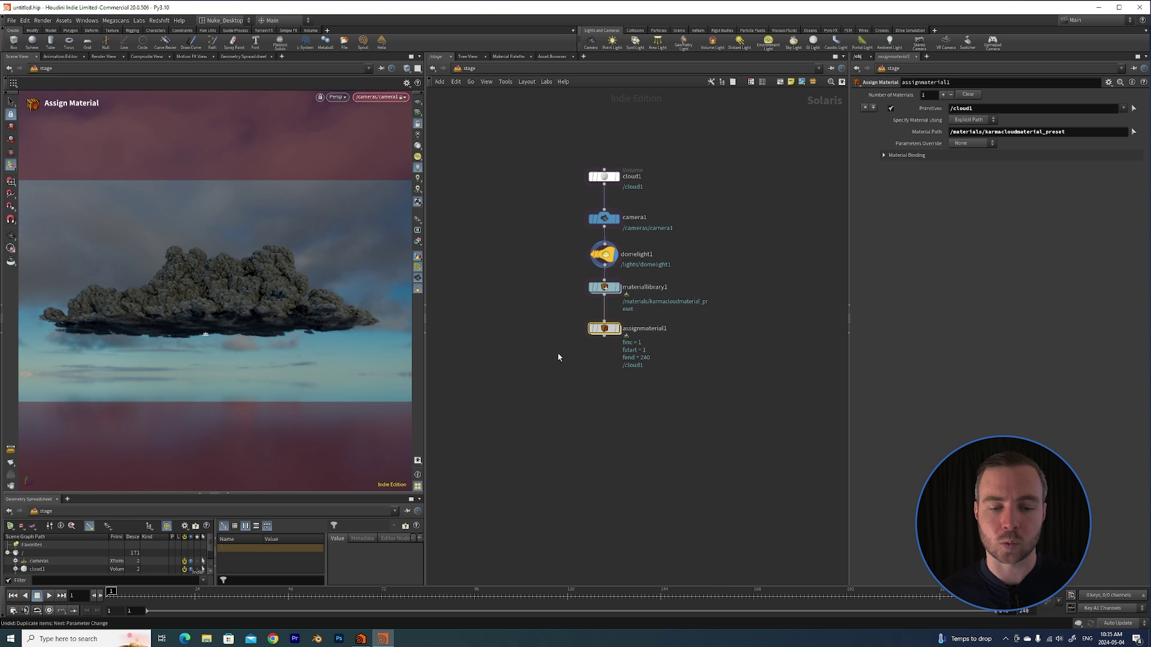
pyautogui.moveTo(557, 354); pyautogui.dragTo(563, 349, button='middle')
pyautogui.click(622, 324)
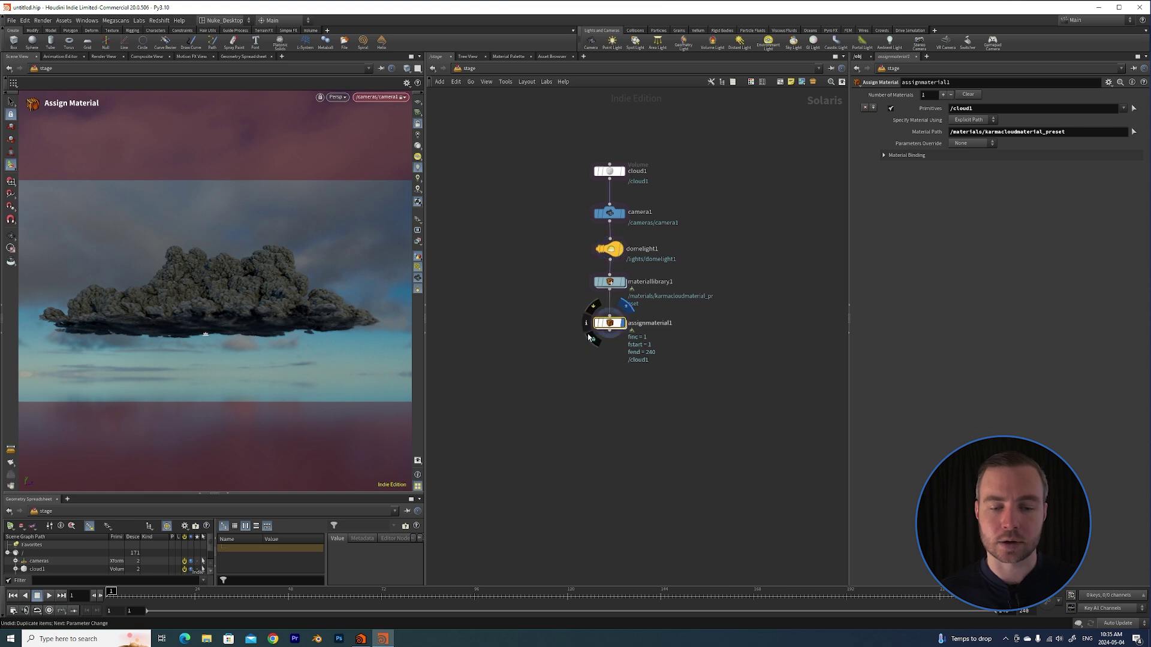
# Switch the viewport renderer to Karma XPU and select the Assign Material node.
pyautogui.click(610, 249)
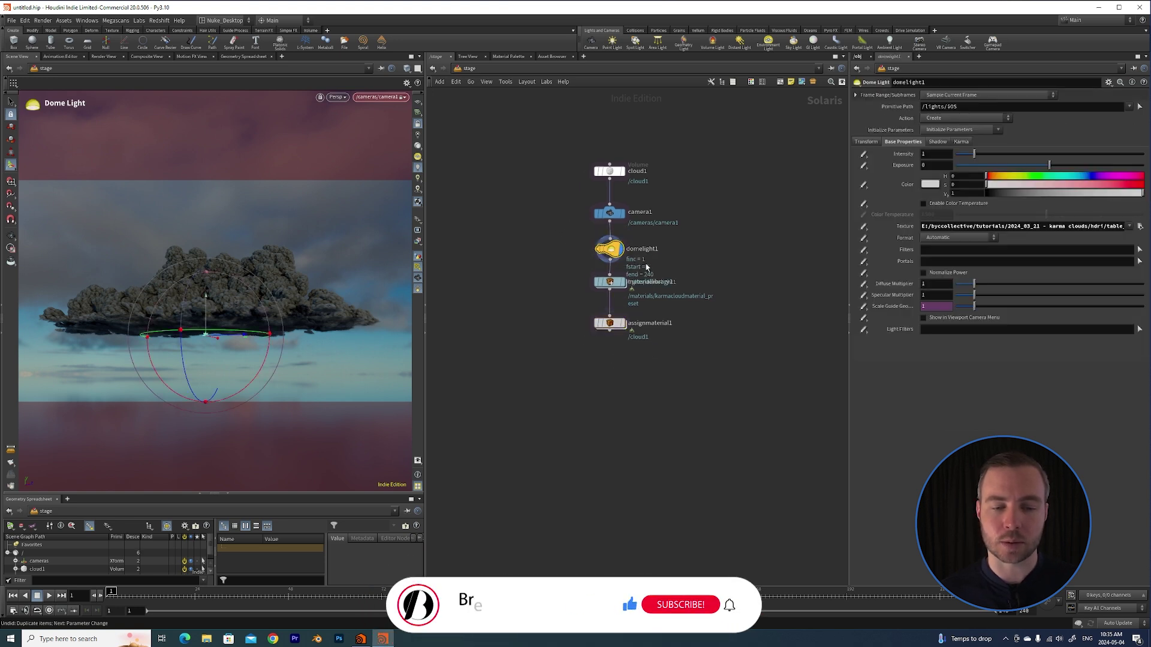
pyautogui.click(338, 96)
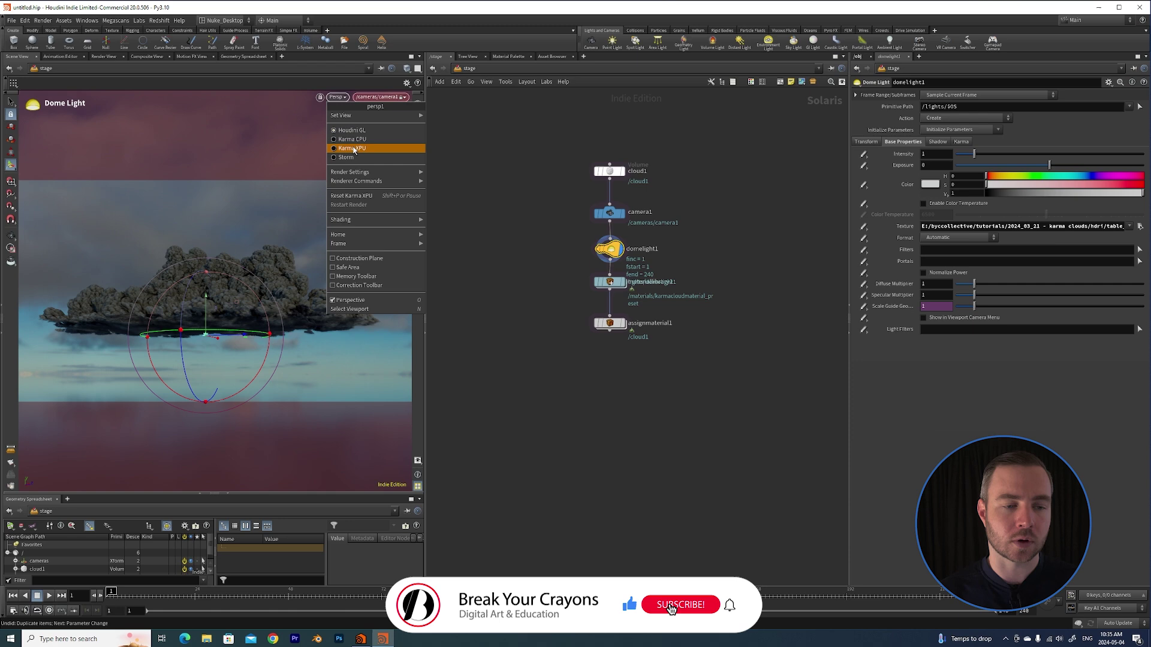
pyautogui.click(350, 148)
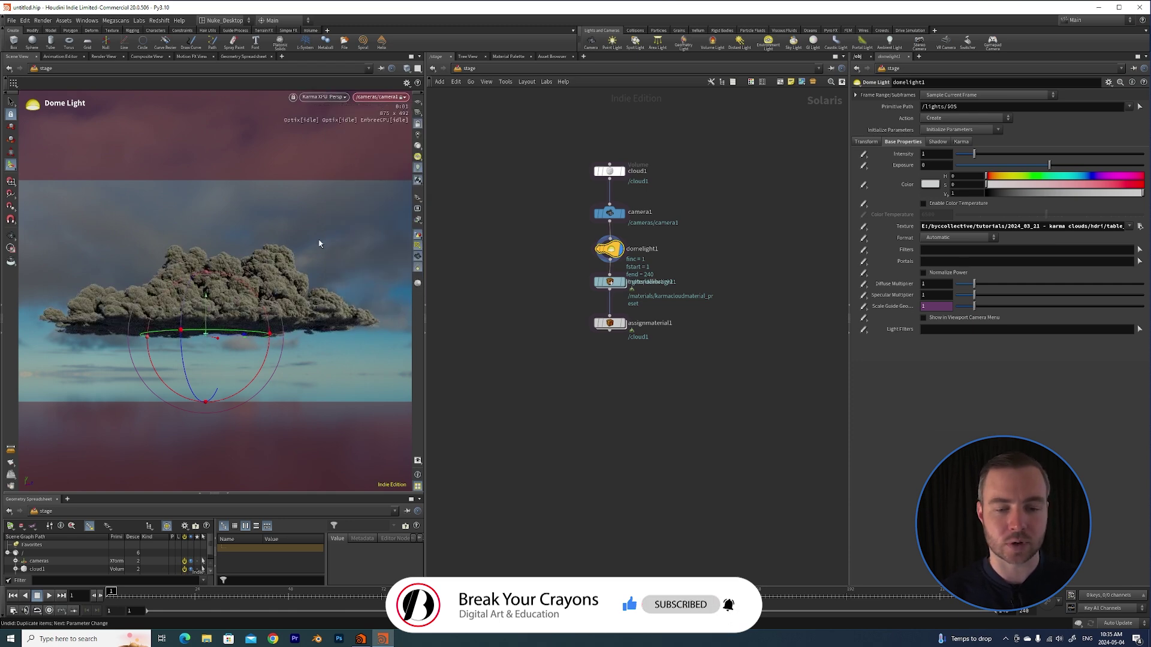
pyautogui.click(617, 288)
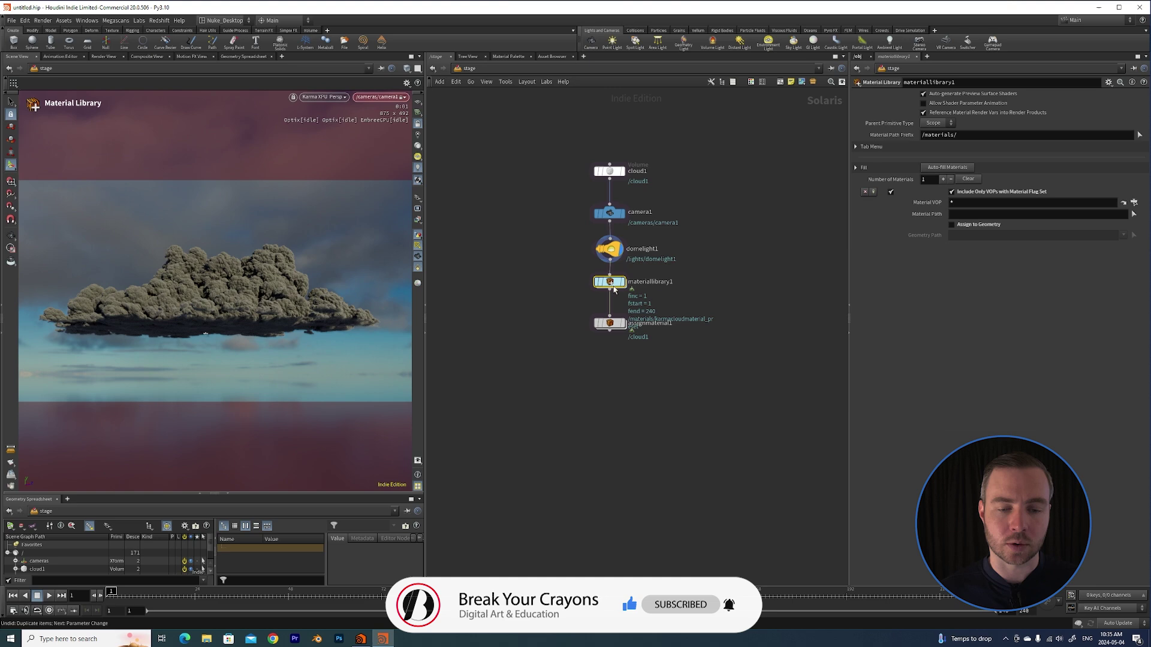
pyautogui.click(623, 325)
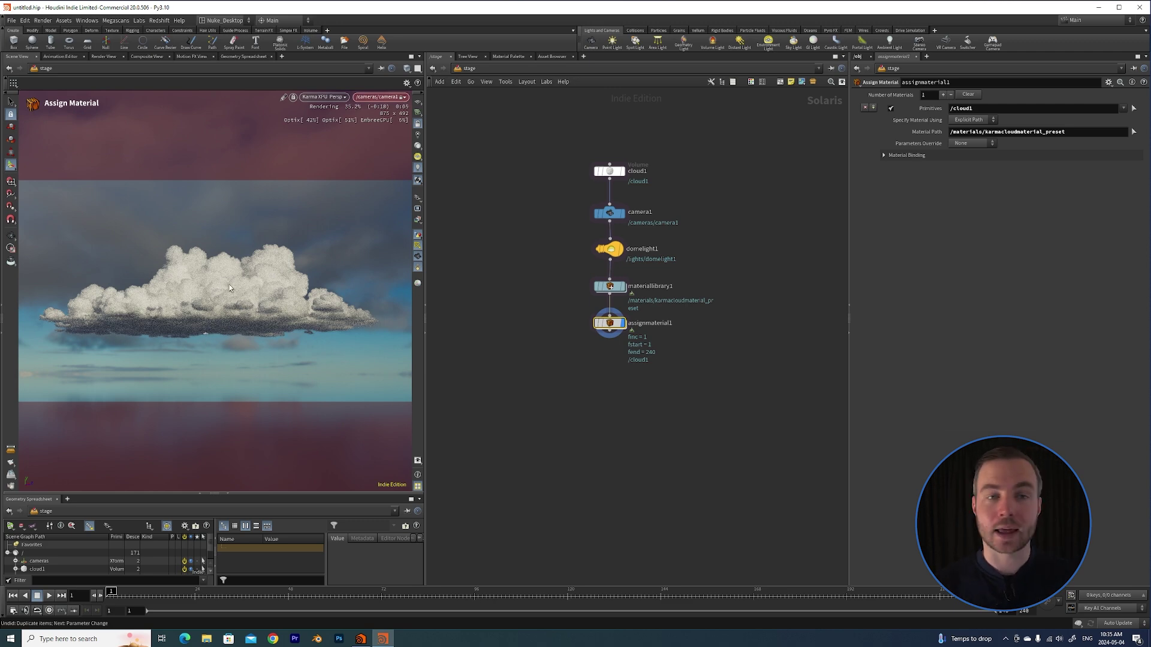
# Move the camera closer so the cloud spans the full width of the frame.
pyautogui.press('space')
pyautogui.scroll(4, 227, 303)
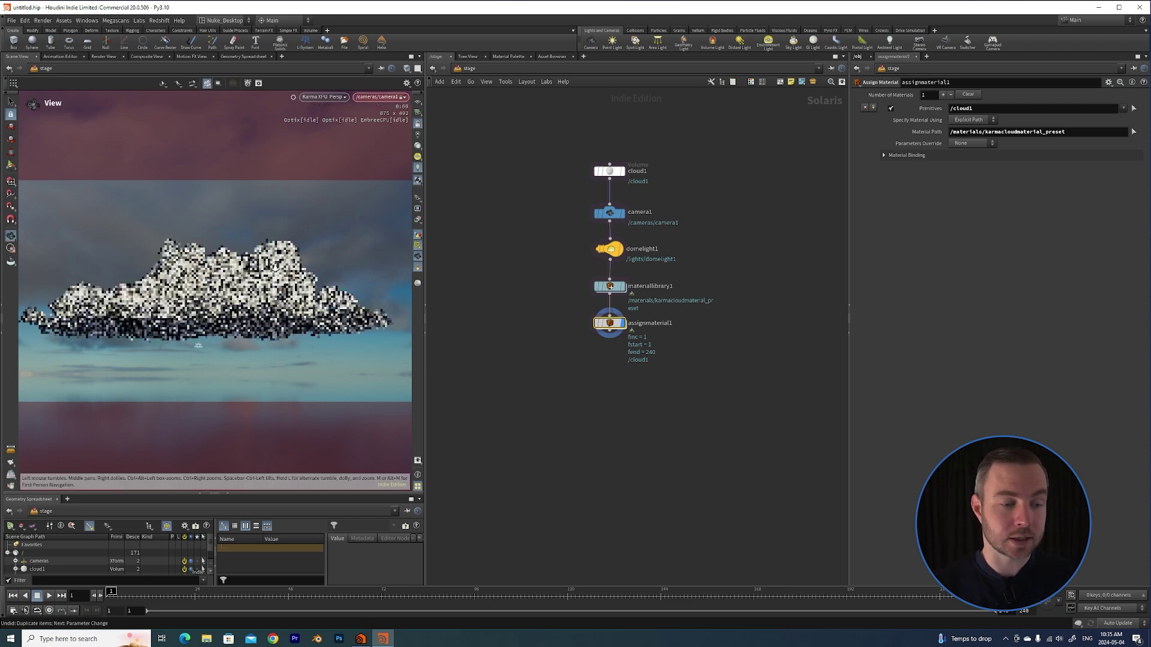
pyautogui.moveTo(231, 305); pyautogui.dragTo(239, 296)
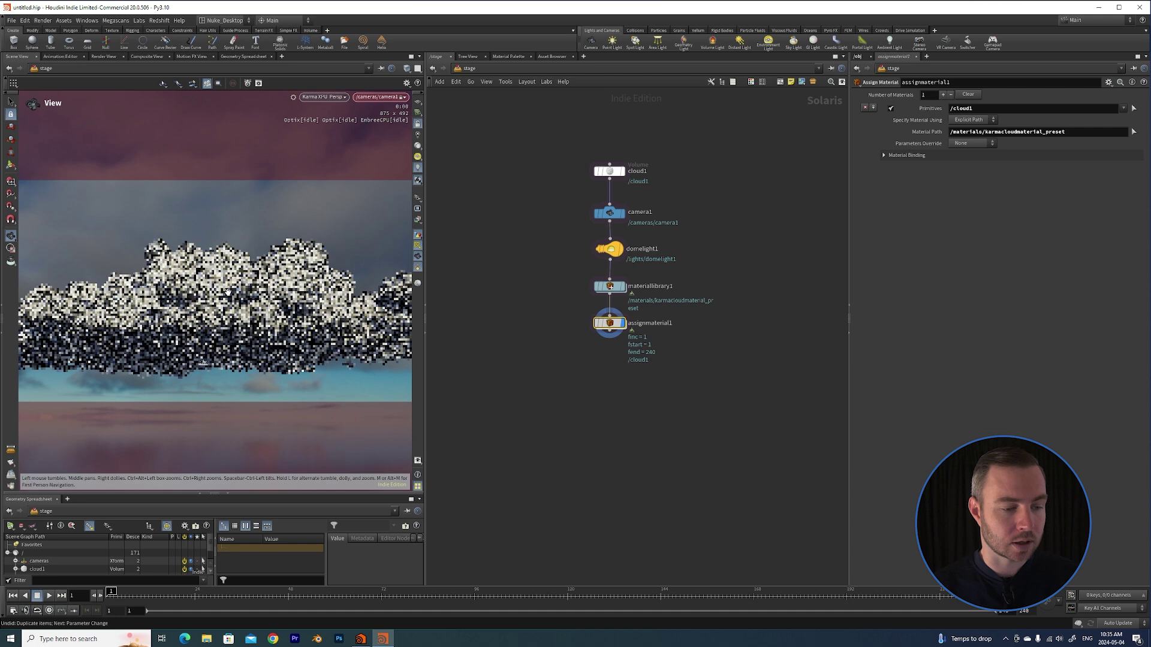
pyautogui.scroll(3, 253, 273)
pyautogui.press('Return')
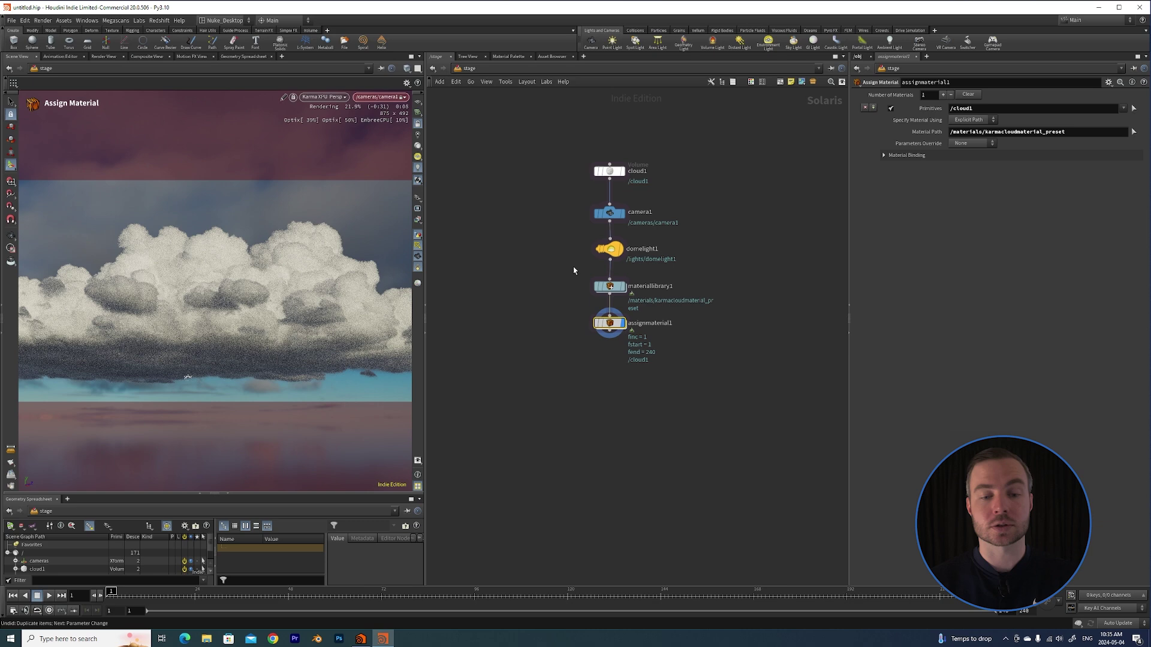
# Check the cloud material preset inside the material library, return to the stage and select the Assign Material node.
pyautogui.click(610, 286)
pyautogui.doubleClick(610, 286)
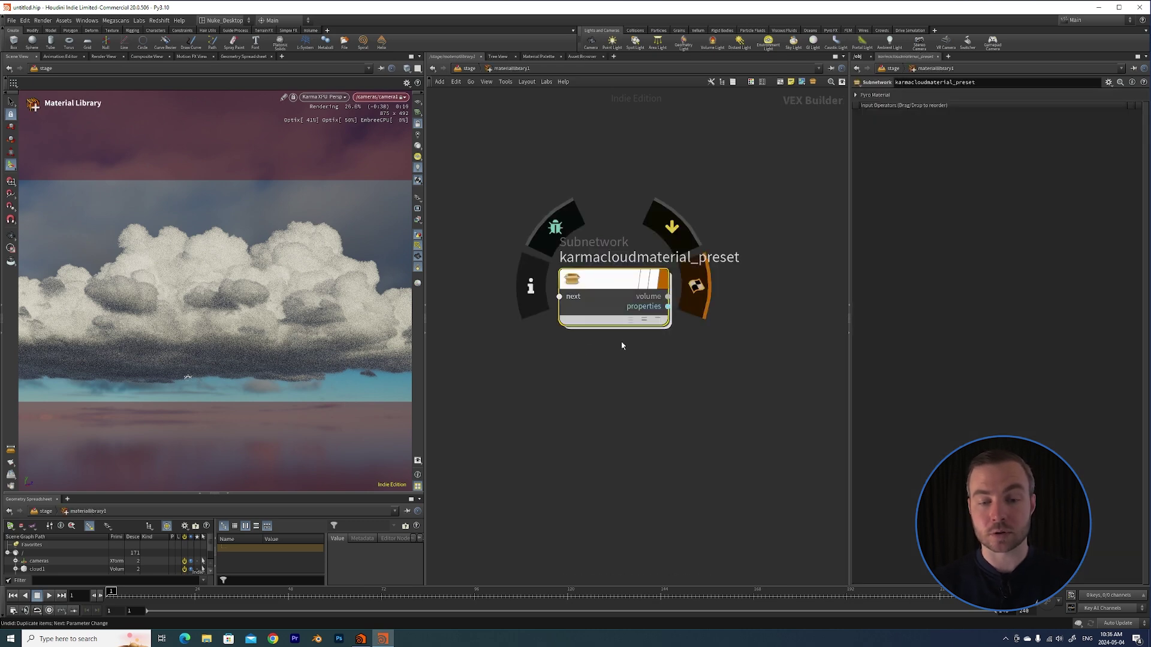
pyautogui.press('u')
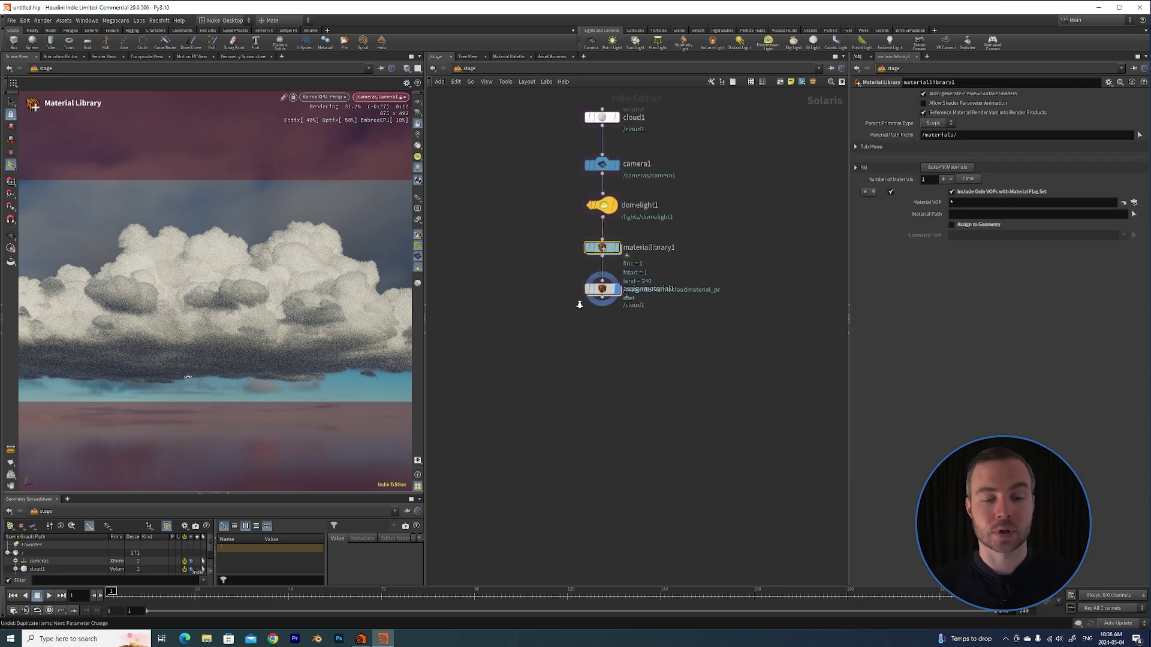
pyautogui.scroll(2, 579, 305)
pyautogui.click(609, 283)
pyautogui.moveTo(599, 339); pyautogui.dragTo(594, 316, button='middle')
pyautogui.scroll(1, 594, 317)
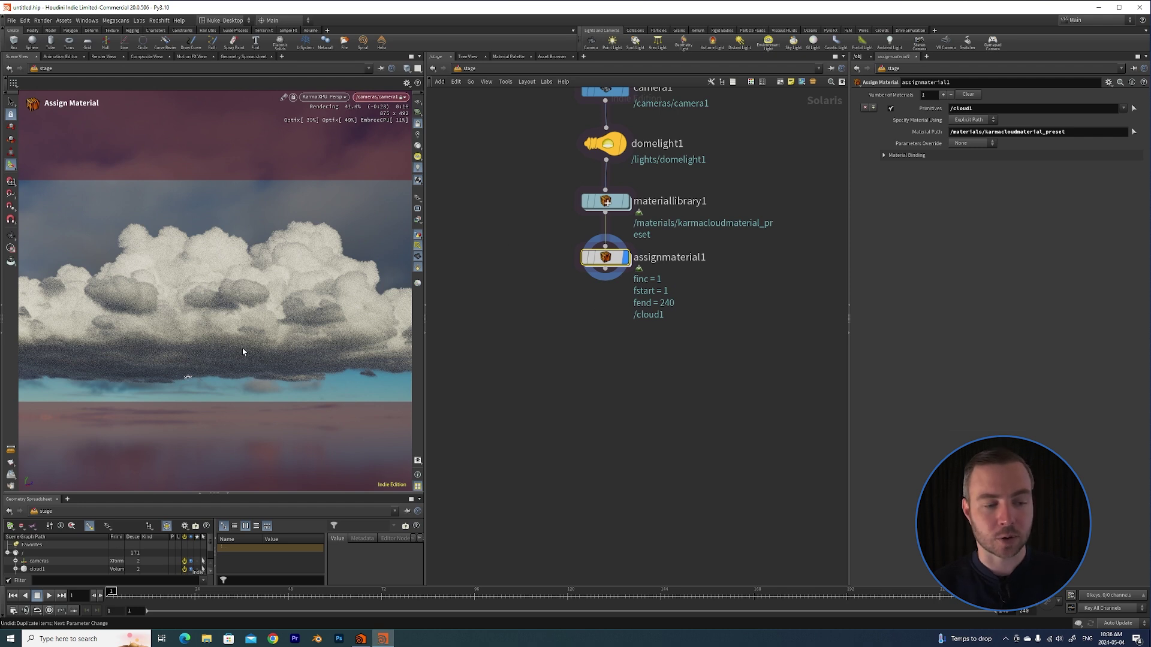
# Switch the viewport renderer back to Houdini GL and frame the whole node network.
pyautogui.click(329, 97)
pyautogui.click(334, 133)
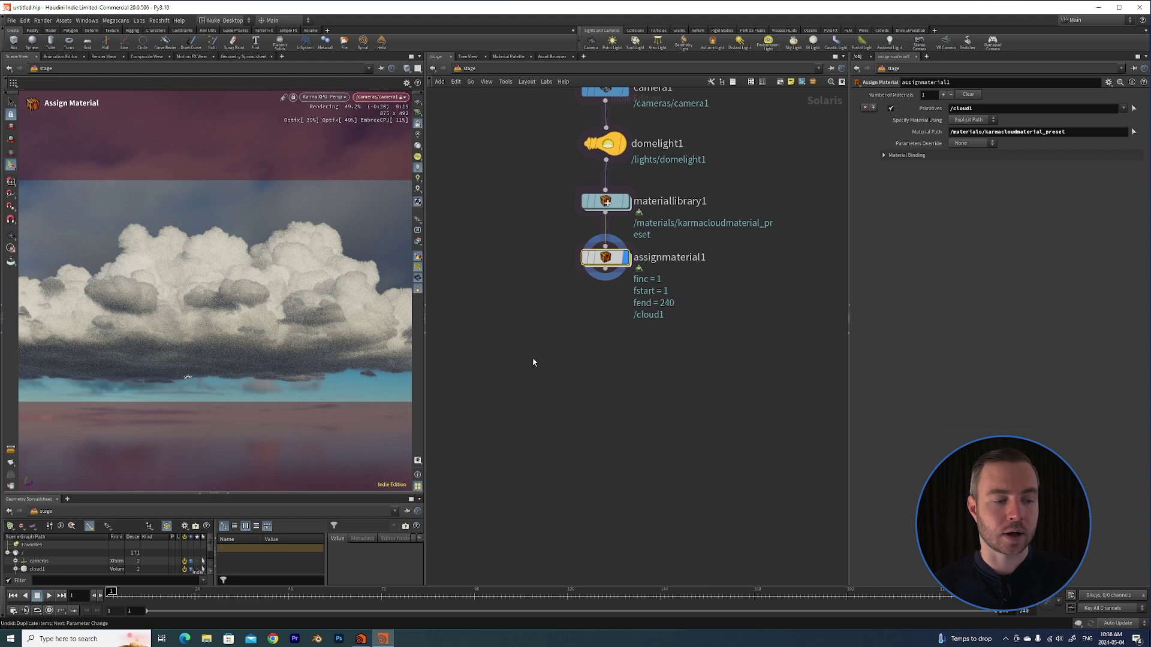
pyautogui.press('h')
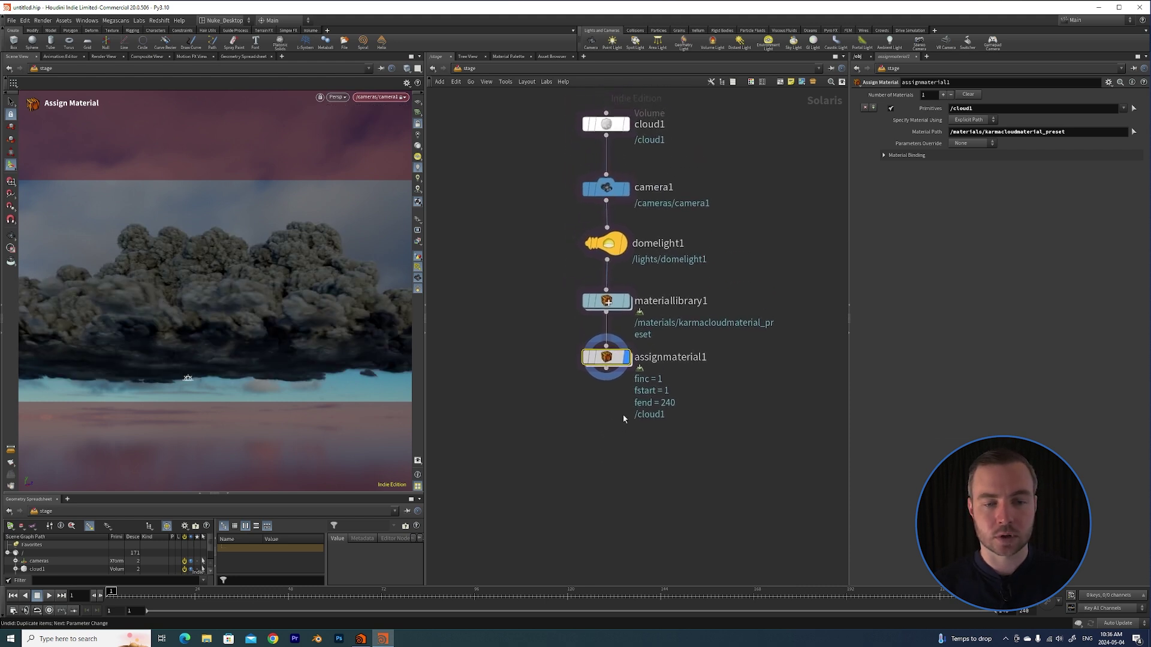
# Add a Karma render node pair below the Assign Material node.
pyautogui.press('Tab')
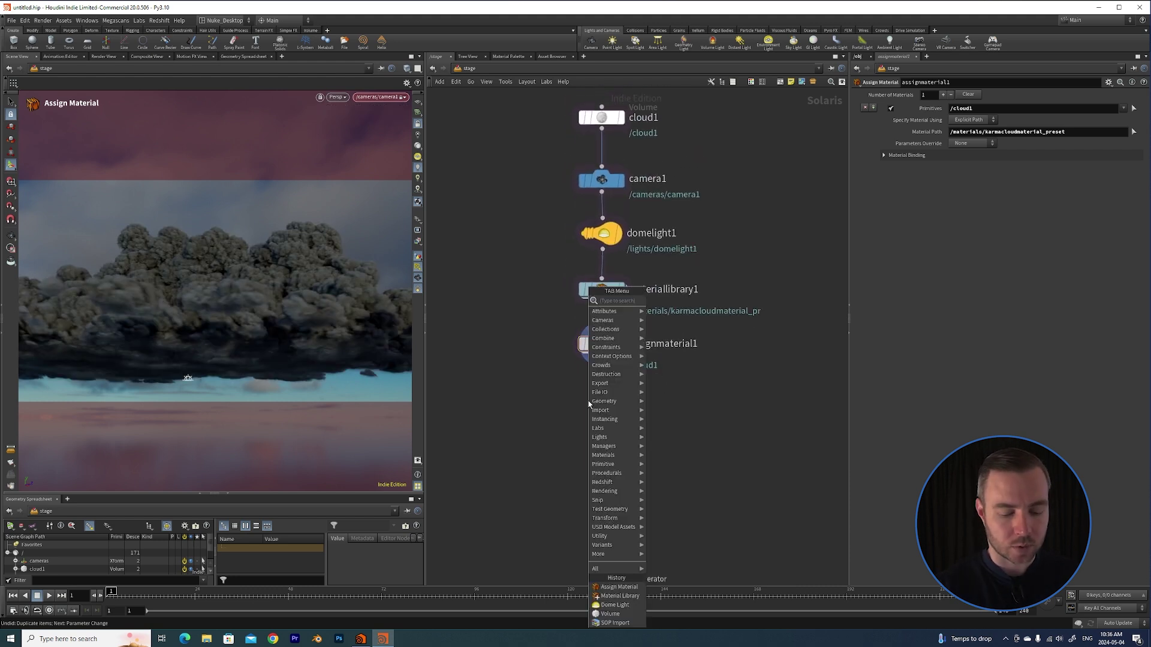
pyautogui.write('karm')
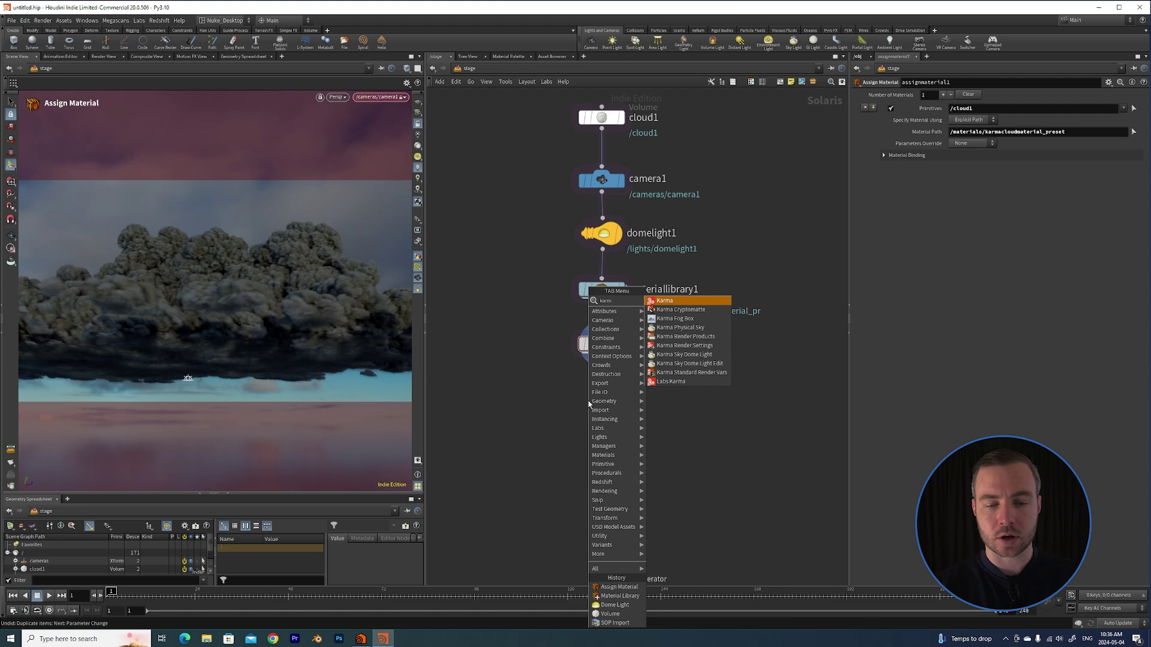
pyautogui.press('Return')
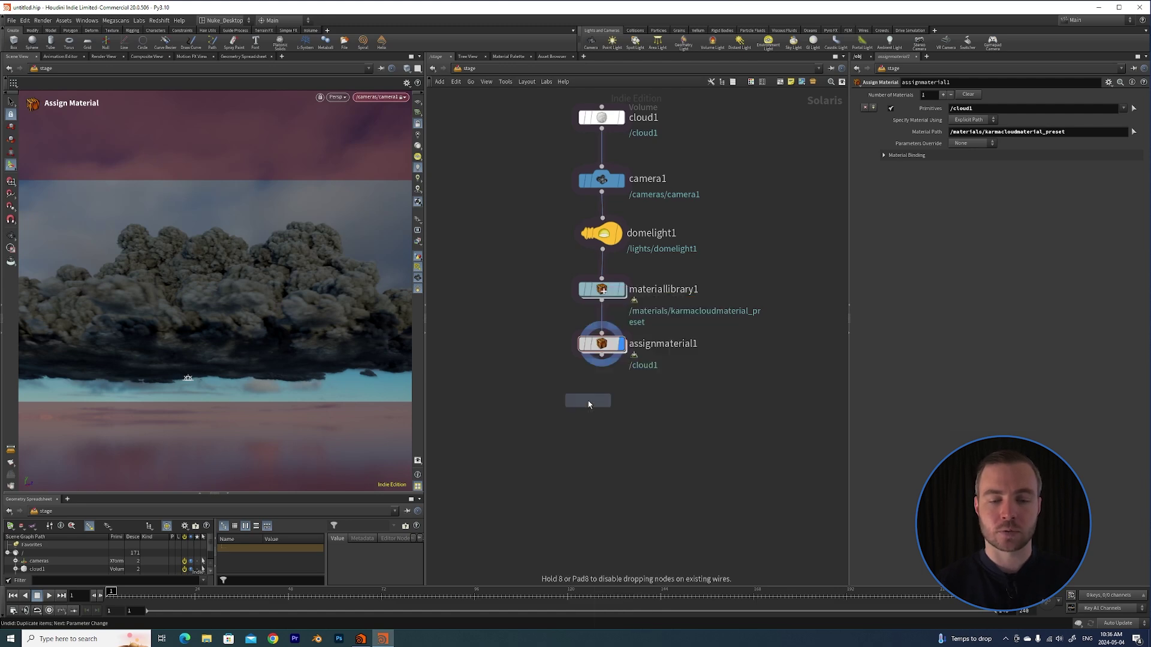
pyautogui.click(603, 419)
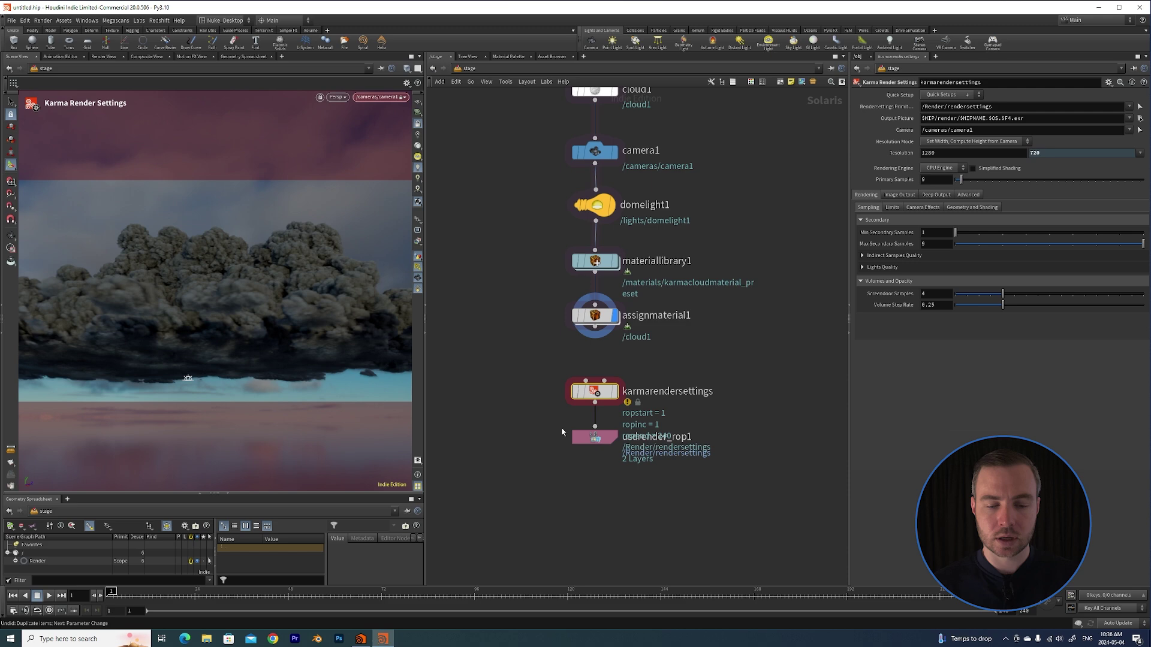
# Move the USD Render ROP lower, connect the Assign Material node to Karma Render Settings and display the render settings node.
pyautogui.moveTo(604, 441); pyautogui.dragTo(604, 488)
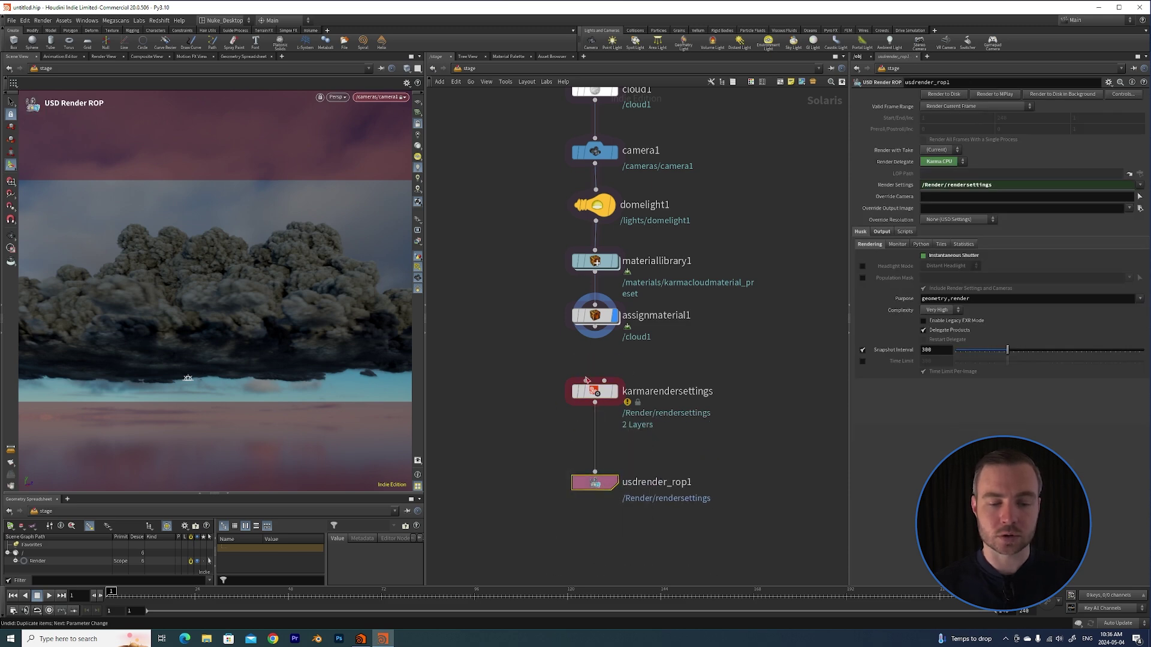
pyautogui.moveTo(586, 381); pyautogui.dragTo(595, 327)
pyautogui.moveTo(517, 313); pyautogui.dragTo(603, 355)
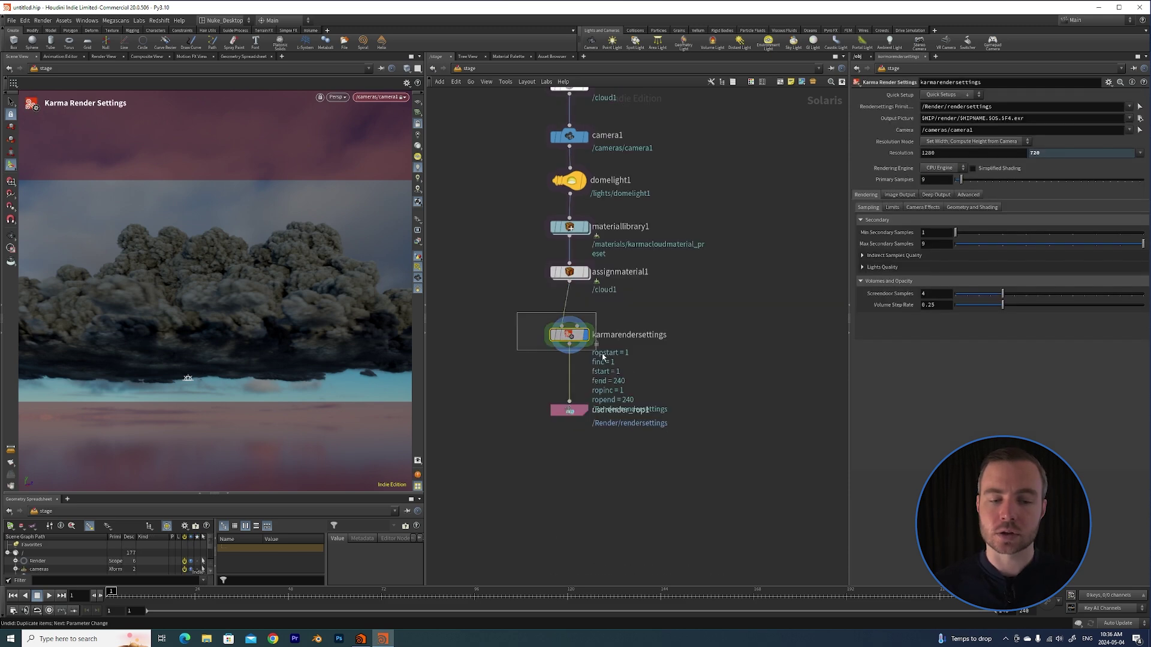
# Set the rendering engine in the Karma Render Settings to XPU Engine.
pyautogui.moveTo(633, 363); pyautogui.dragTo(671, 382, button='middle')
pyautogui.scroll(2, 560, 359)
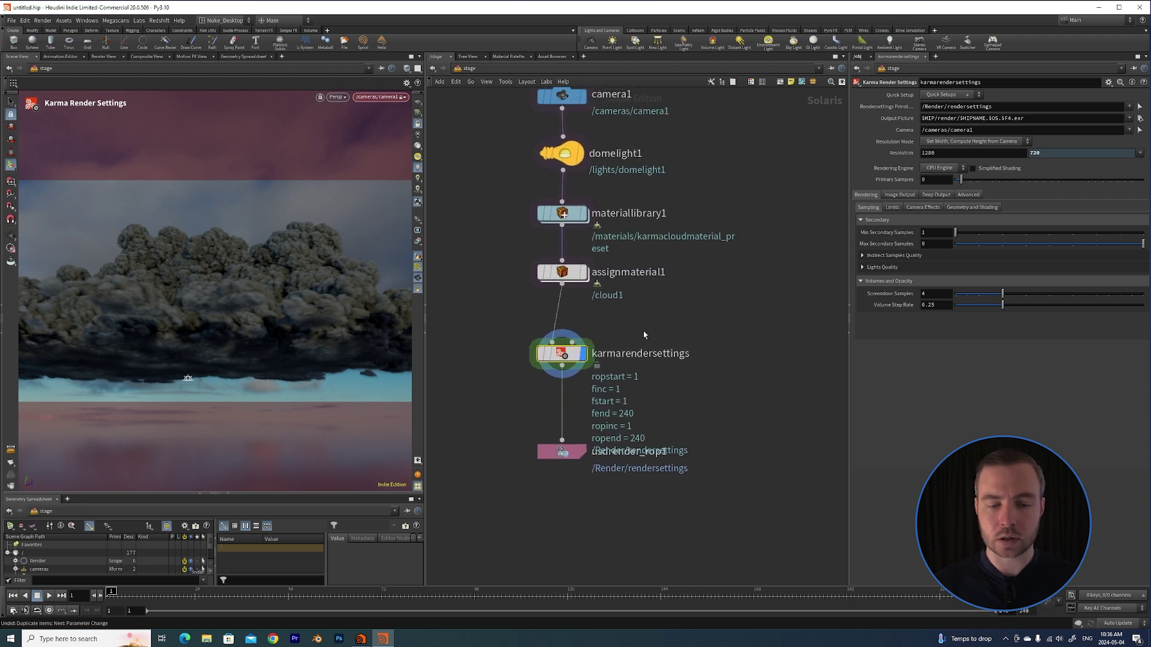
pyautogui.click(941, 168)
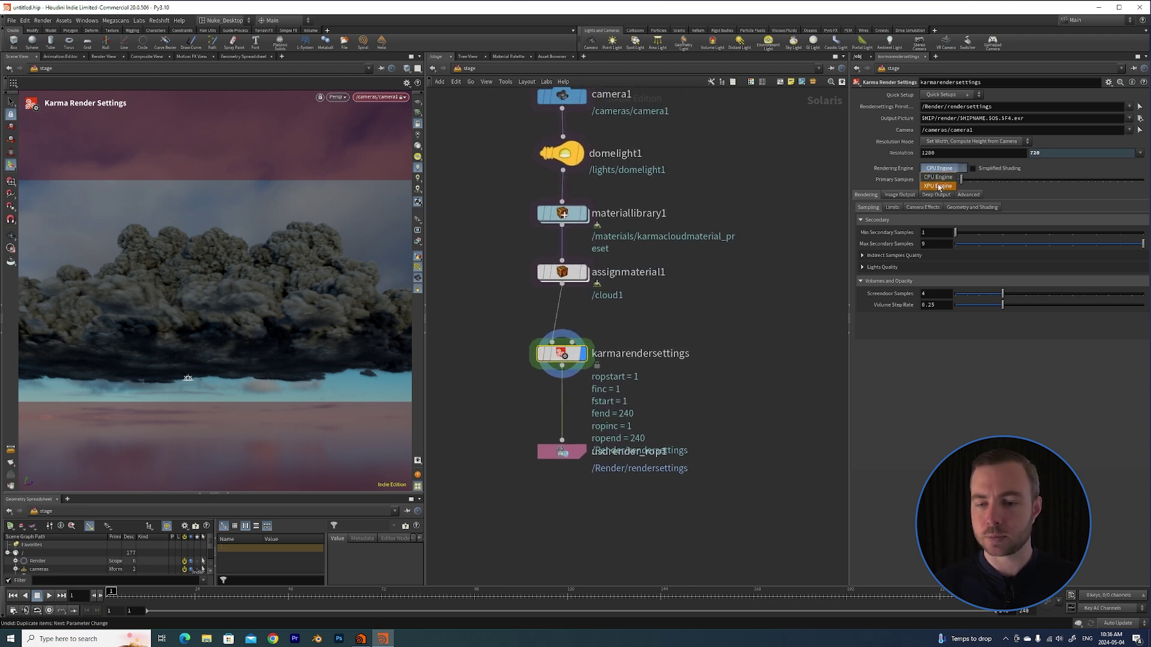
pyautogui.click(941, 179)
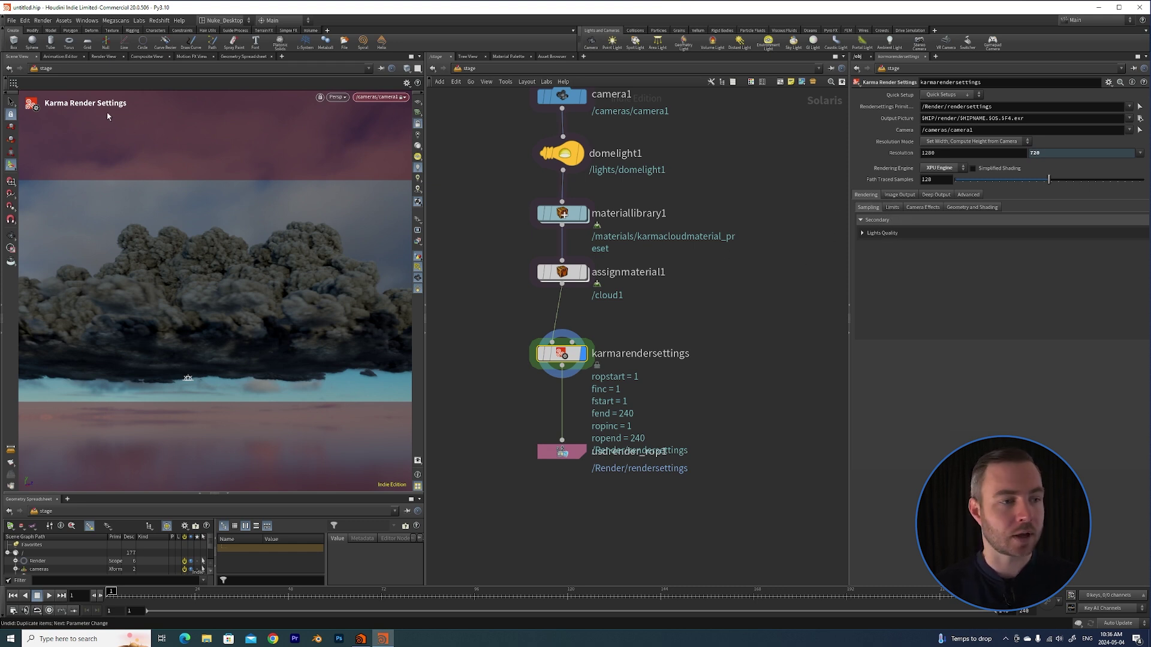
# Save the scene in the scripts folder as tutorial_karmaclouds_full_v03.hiplc.
pyautogui.click(10, 22)
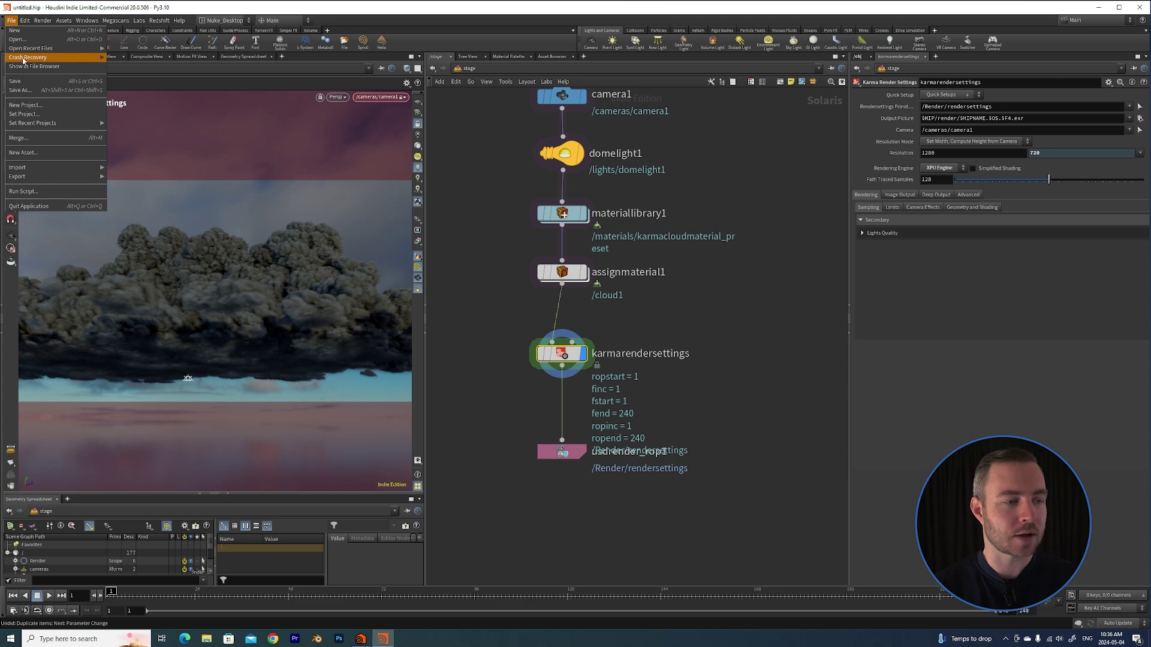
pyautogui.click(37, 84)
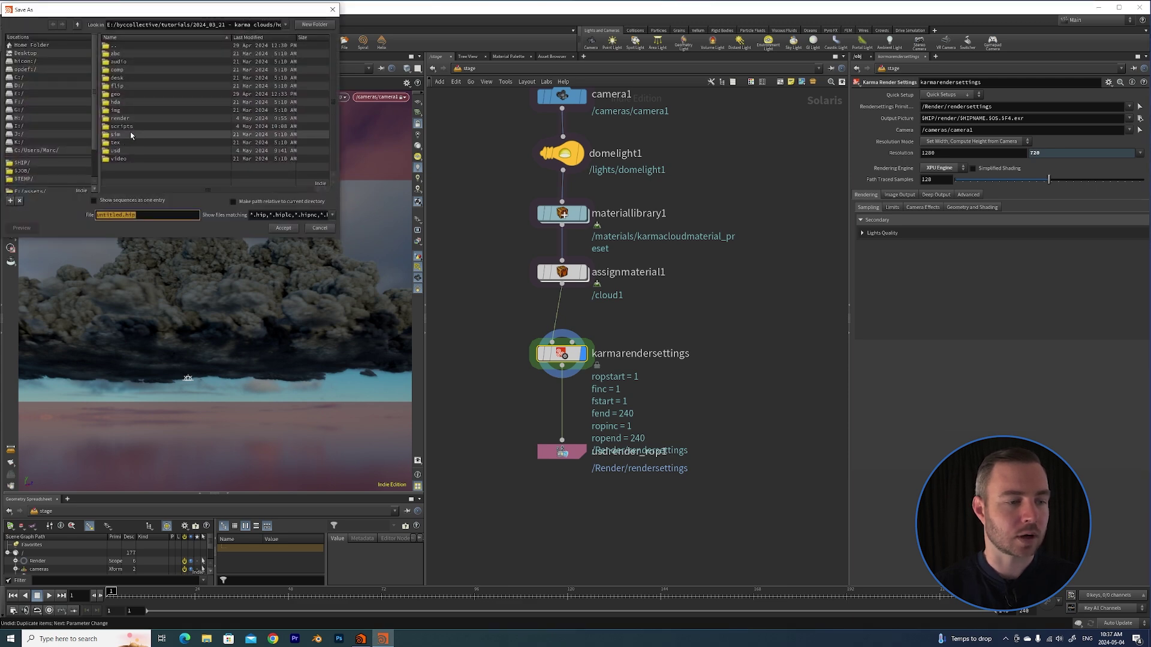
pyautogui.click(174, 110)
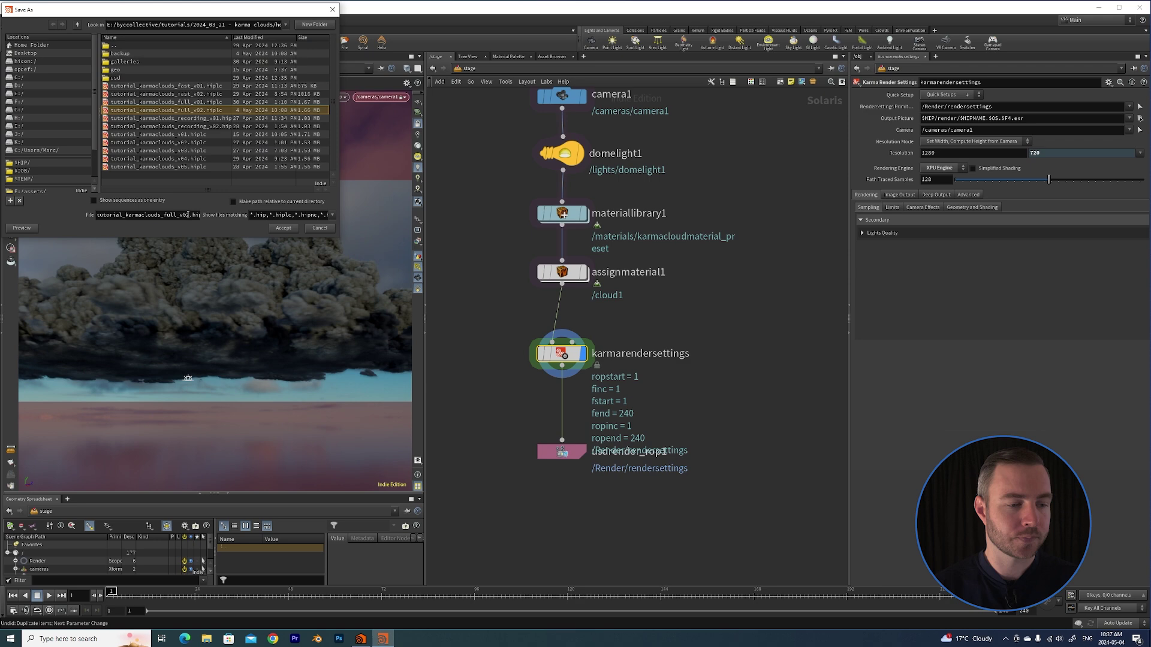
pyautogui.write('3')
pyautogui.click(283, 227)
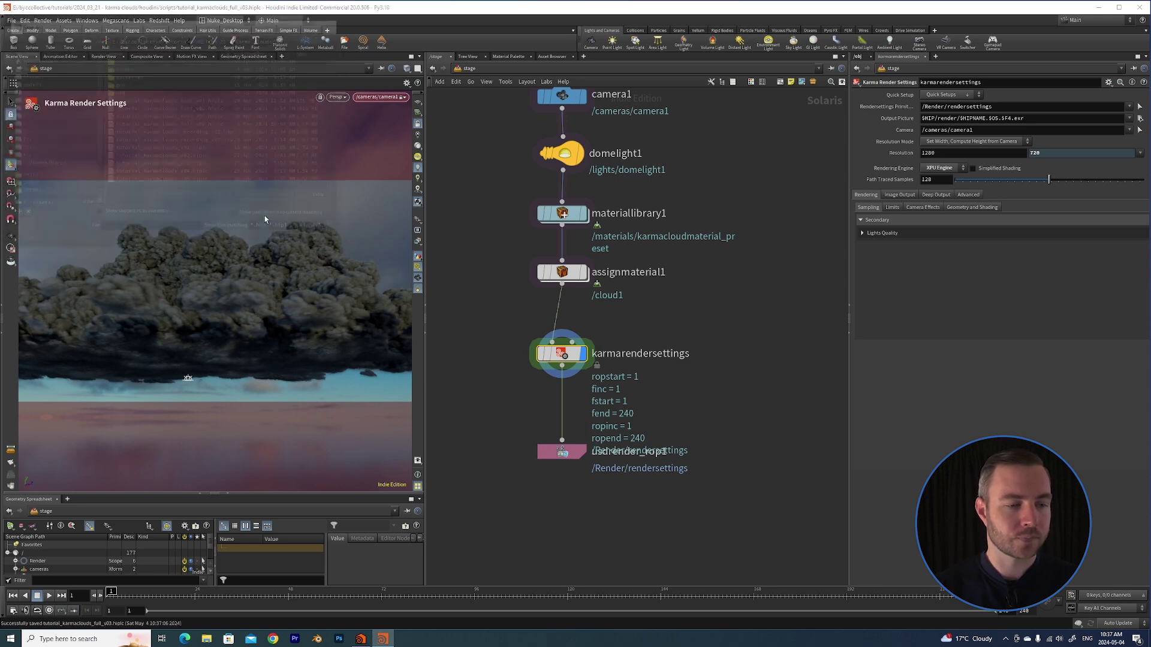
# Show the Limits settings of the Karma Render Settings and move the USD Render ROP node slightly lower.
pyautogui.moveTo(627, 334); pyautogui.dragTo(640, 293, button='middle')
pyautogui.scroll(-1, 653, 283)
pyautogui.scroll(-3, 639, 289)
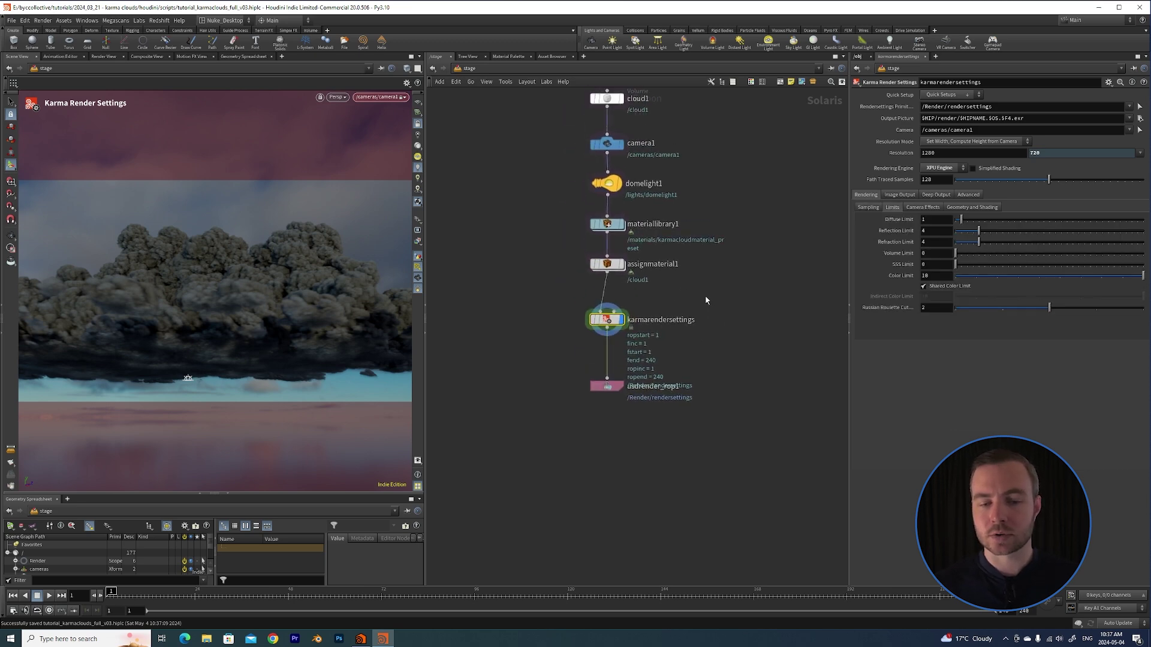
pyautogui.scroll(2, 677, 338)
pyautogui.scroll(-1, 672, 341)
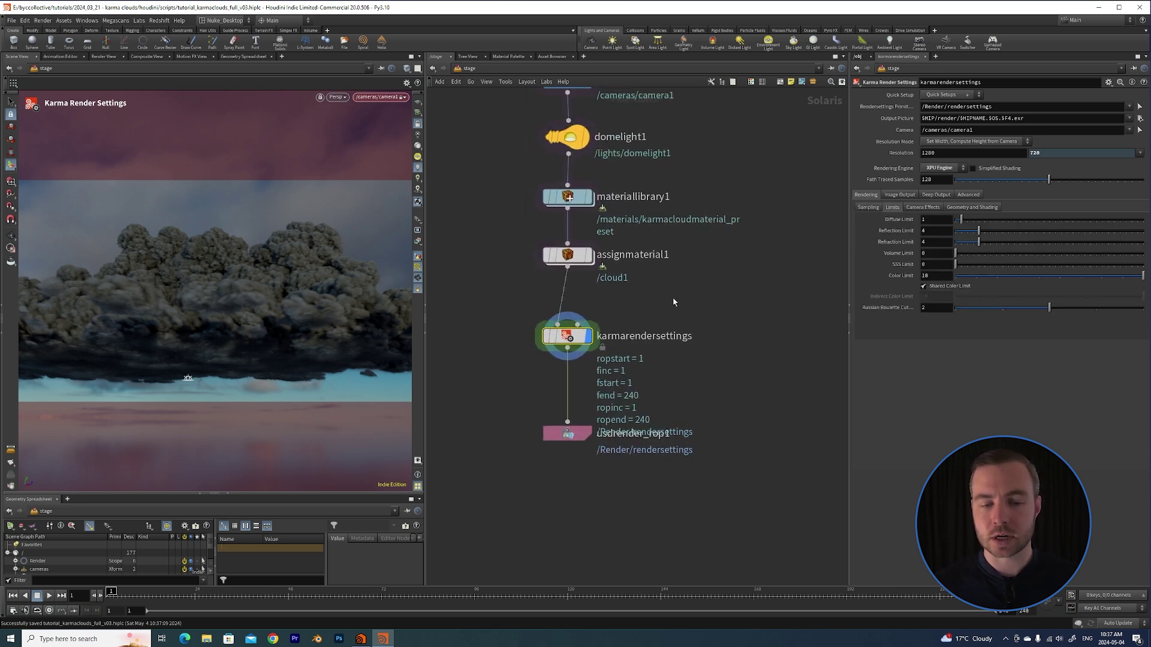
pyautogui.scroll(-2, 647, 356)
pyautogui.moveTo(603, 381); pyautogui.dragTo(603, 396)
pyautogui.moveTo(636, 346); pyautogui.dragTo(625, 367, button='middle')
pyautogui.scroll(1, 627, 365)
# Switch the viewport renderer to Karma XPU and check the Volume Limit in the Karma Render Settings.
pyautogui.click(335, 97)
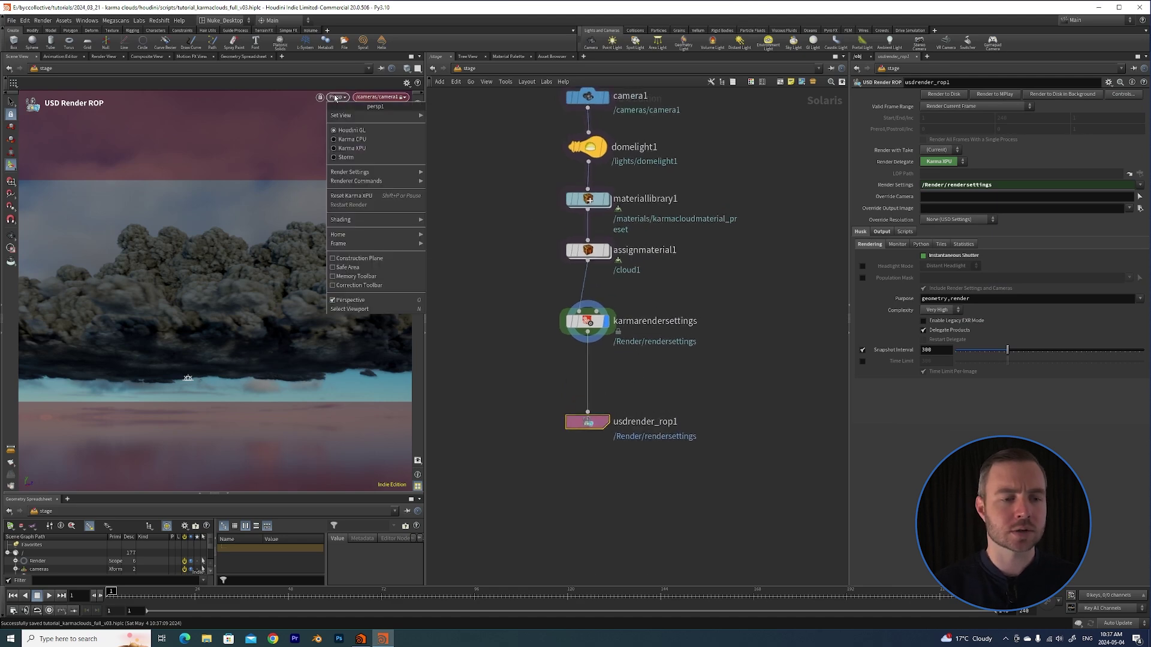
pyautogui.click(348, 149)
pyautogui.press('Up')
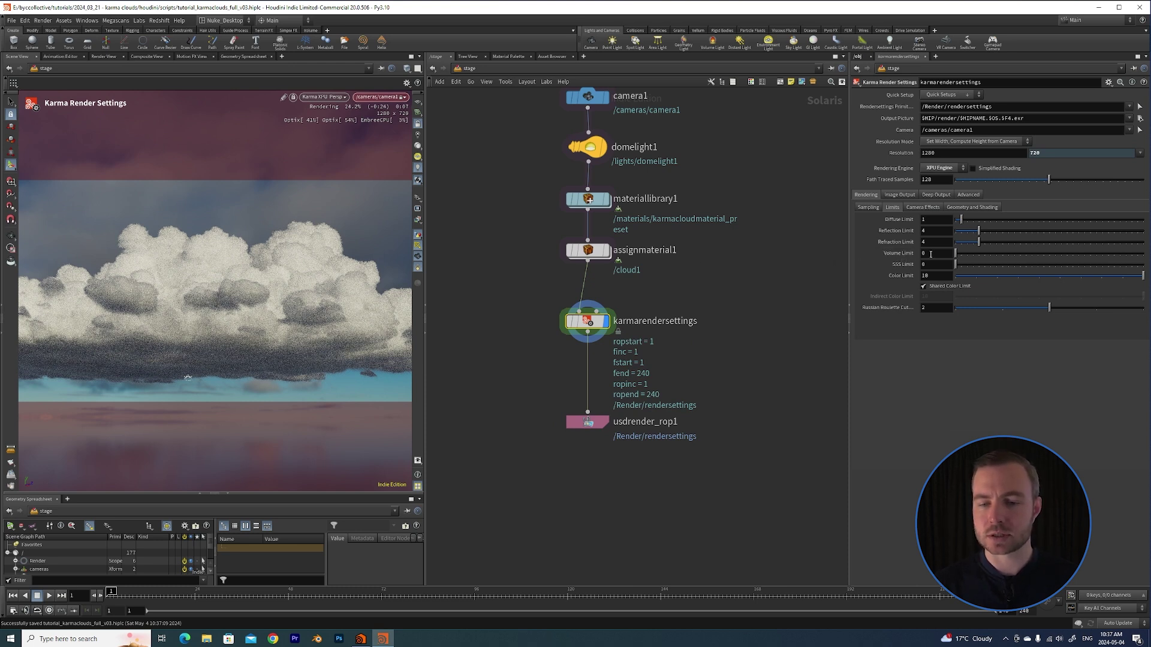
pyautogui.moveTo(930, 254); pyautogui.dragTo(821, 290)
# Open the karmacloudmaterial_preset subnetwork inside the material library.
pyautogui.moveTo(745, 280); pyautogui.dragTo(709, 325, button='middle')
pyautogui.click(599, 293)
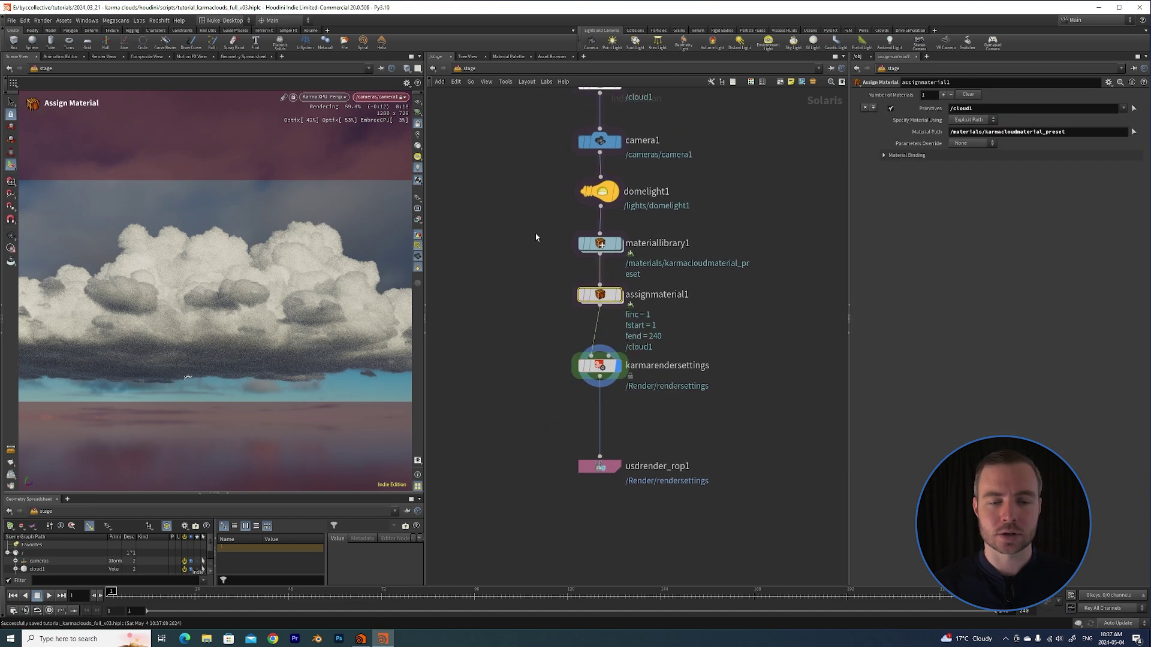
pyautogui.click(603, 245)
pyautogui.doubleClick(606, 247)
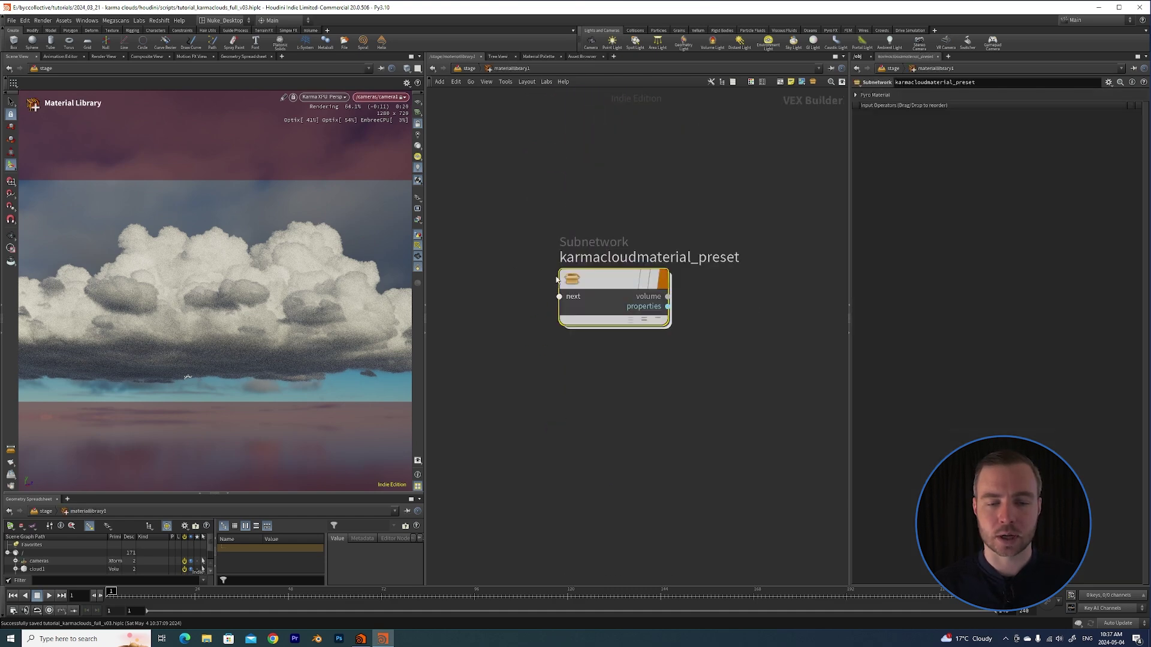
pyautogui.doubleClick(614, 280)
# Rearrange the nodes inside the cloud material and examine the Volume Limit of the material properties node.
pyautogui.moveTo(663, 259); pyautogui.dragTo(637, 231, button='middle')
pyautogui.scroll(-2, 638, 232)
pyautogui.moveTo(623, 255); pyautogui.dragTo(610, 331)
pyautogui.moveTo(609, 330); pyautogui.dragTo(598, 314, button='middle')
pyautogui.moveTo(693, 201); pyautogui.dragTo(631, 417)
pyautogui.click(634, 415)
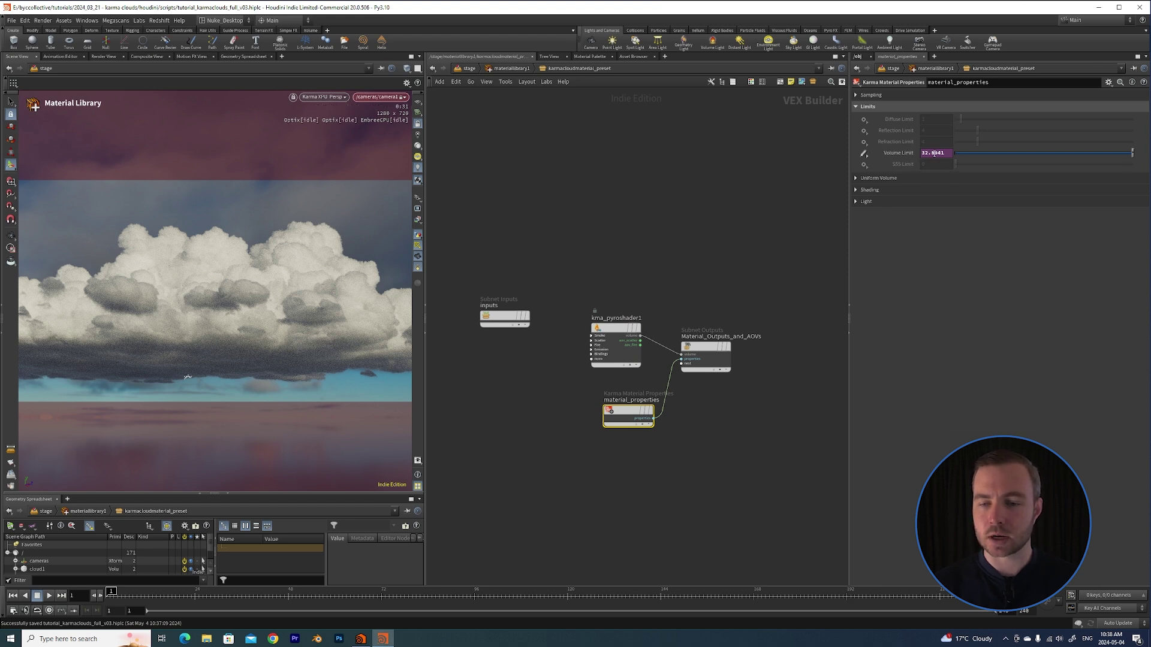
# Select the Karma Pyro Shader node and examine its multiscatter Extinction Falloff.
pyautogui.click(629, 342)
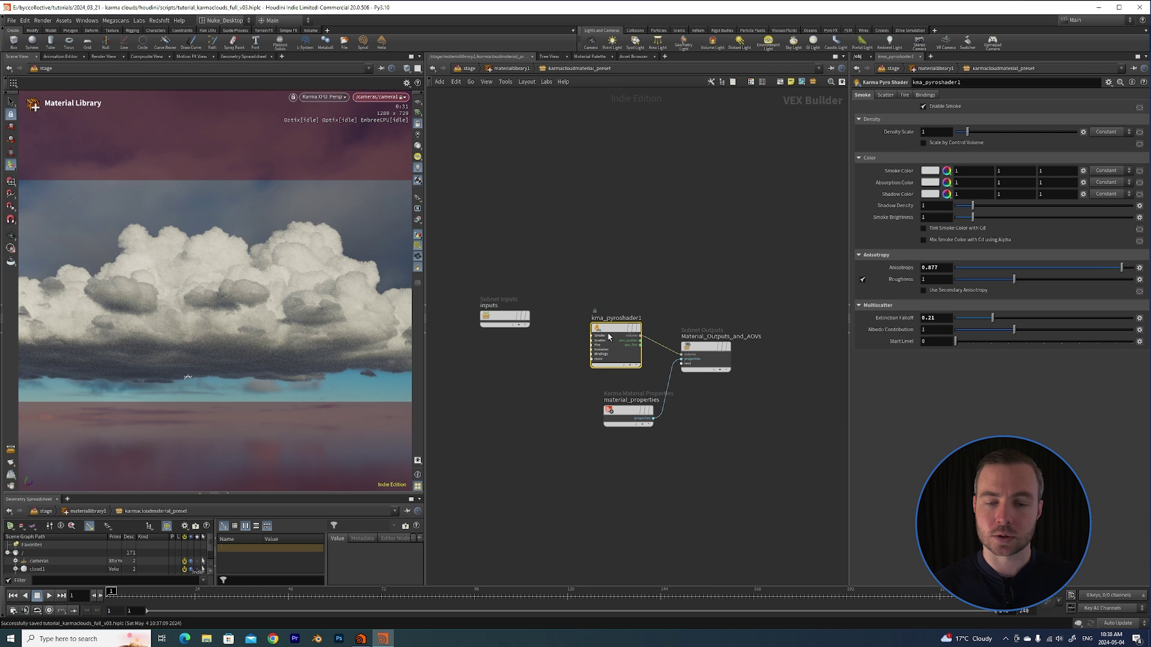
pyautogui.moveTo(630, 342); pyautogui.dragTo(610, 338)
pyautogui.moveTo(603, 272); pyautogui.dragTo(643, 247, button='middle')
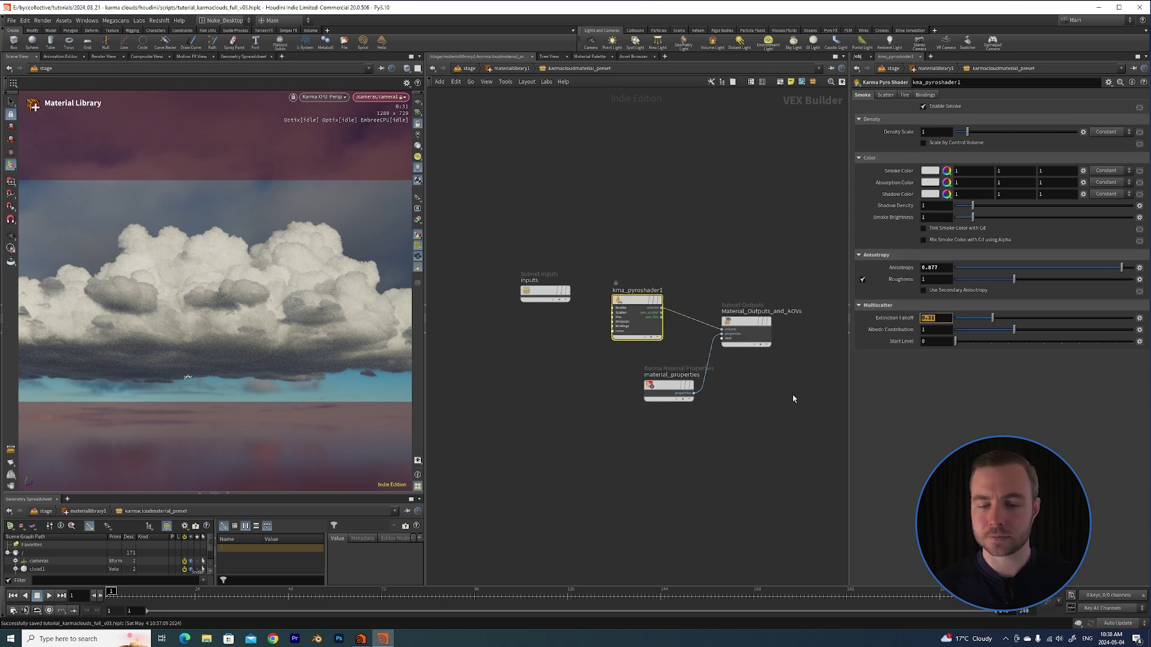
# Delete the channels from the material properties node's Volume Limit, set it to 0 and disable its override.
pyautogui.click(648, 394)
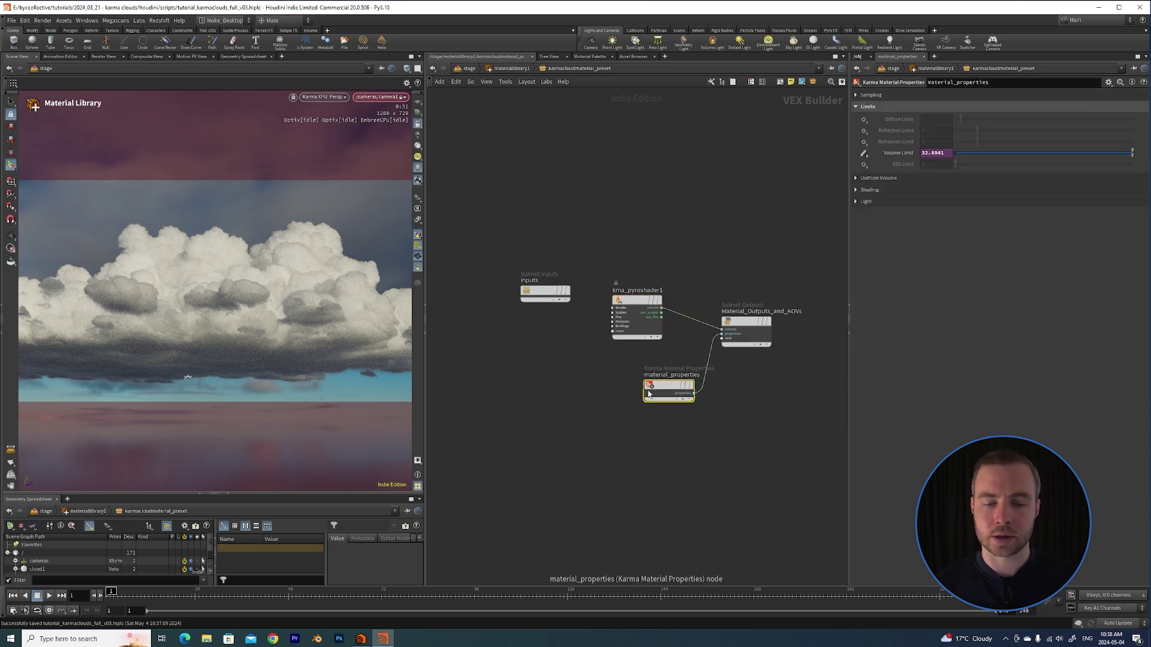
pyautogui.rightClick(900, 154)
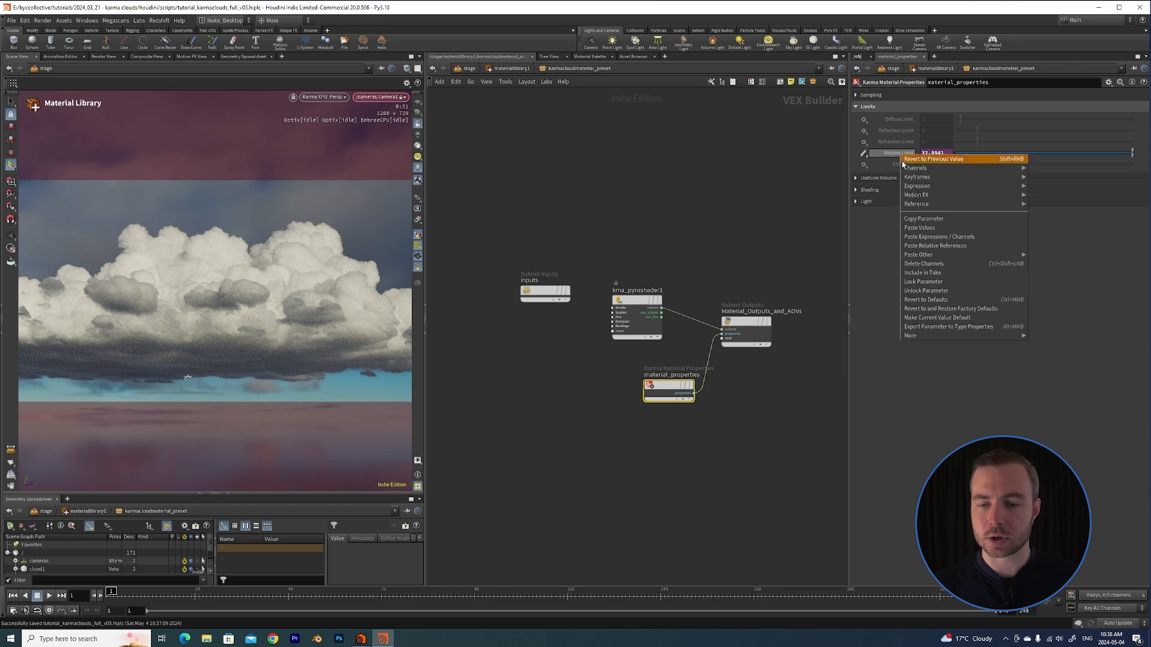
pyautogui.click(926, 264)
pyautogui.moveTo(947, 154); pyautogui.dragTo(873, 163)
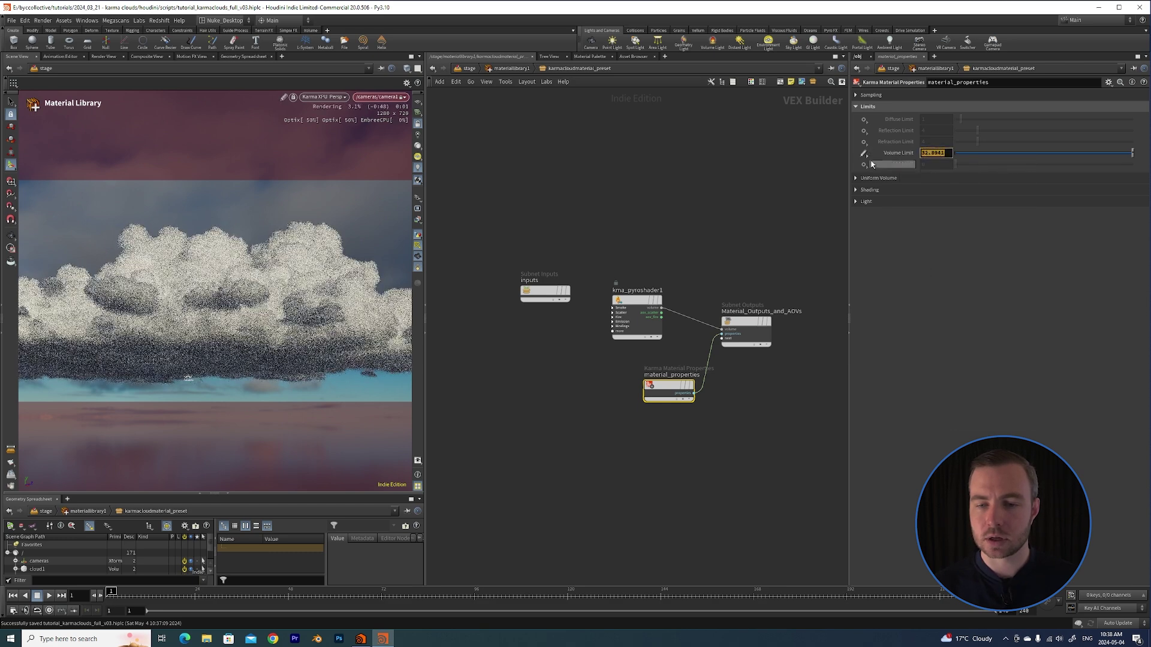
pyautogui.write('0')
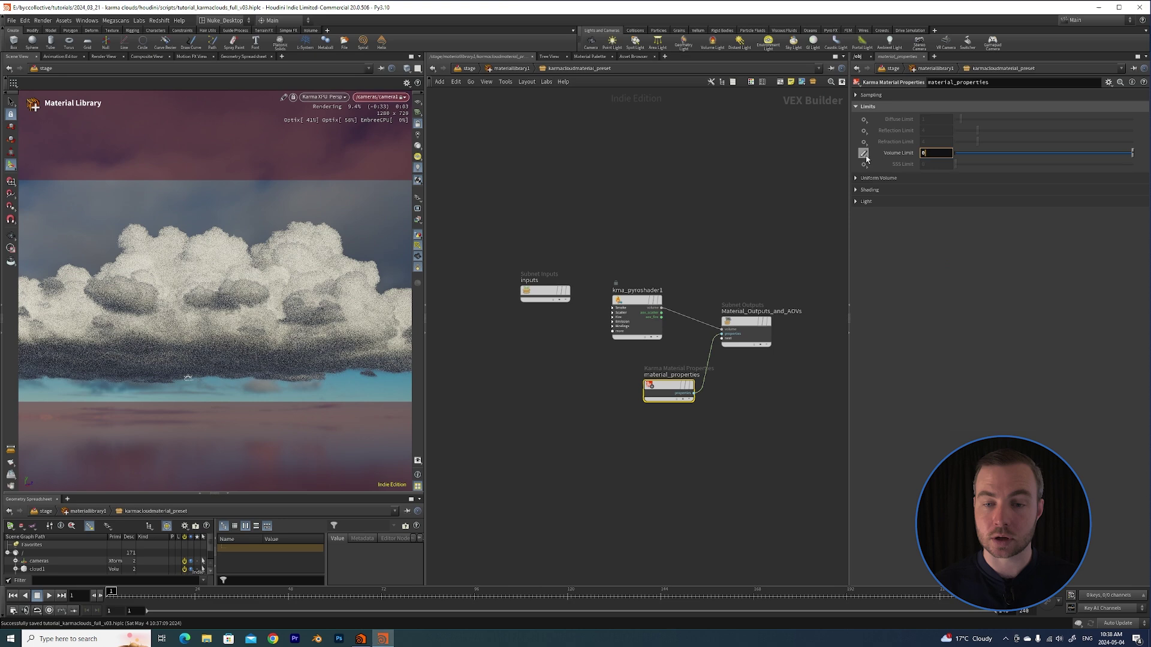
pyautogui.press('Return')
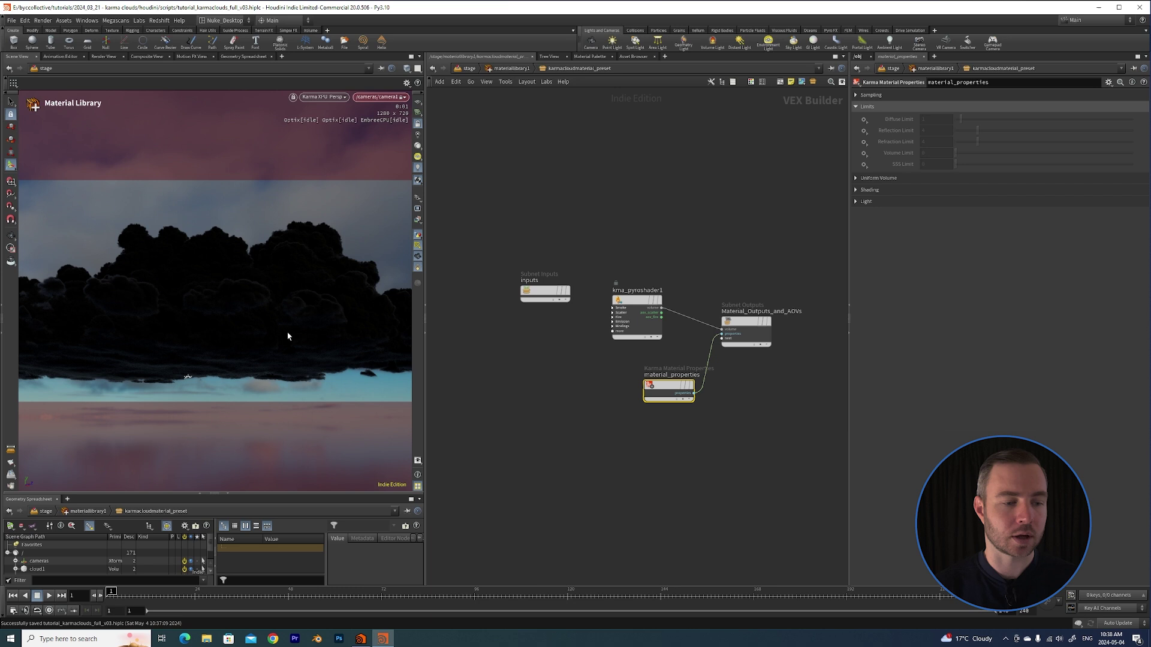
# Return to the stage network and set the Volume Limit in the Karma Render Settings to 32.
pyautogui.moveTo(682, 234); pyautogui.dragTo(653, 198, button='middle')
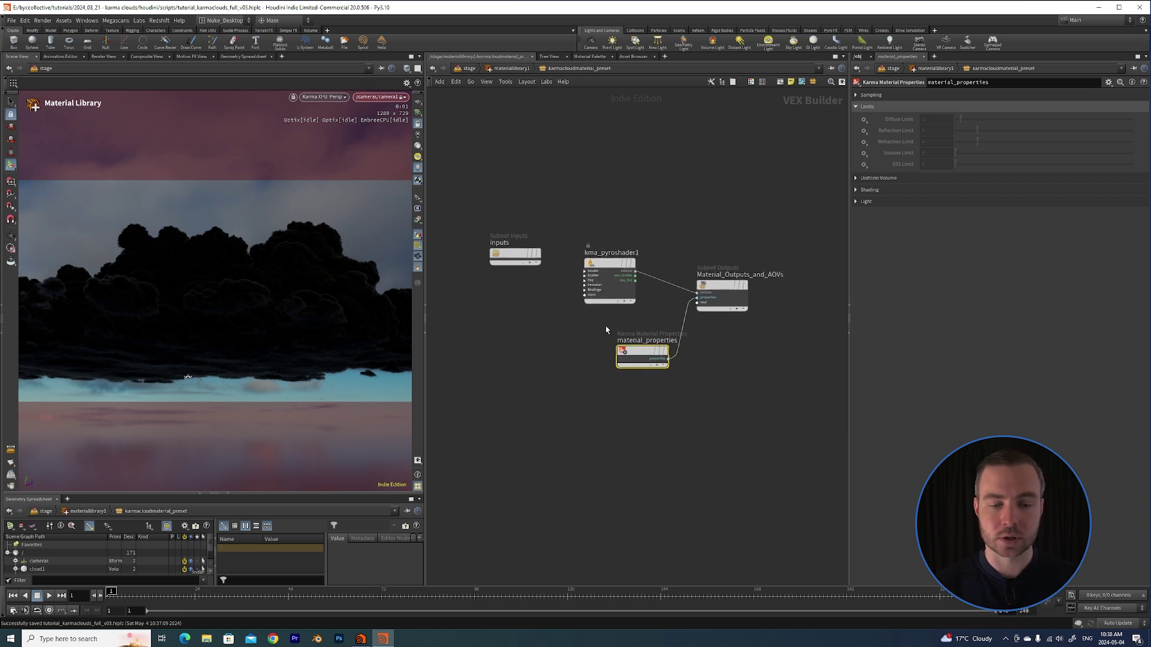
pyautogui.press('u')
pyautogui.press('u')
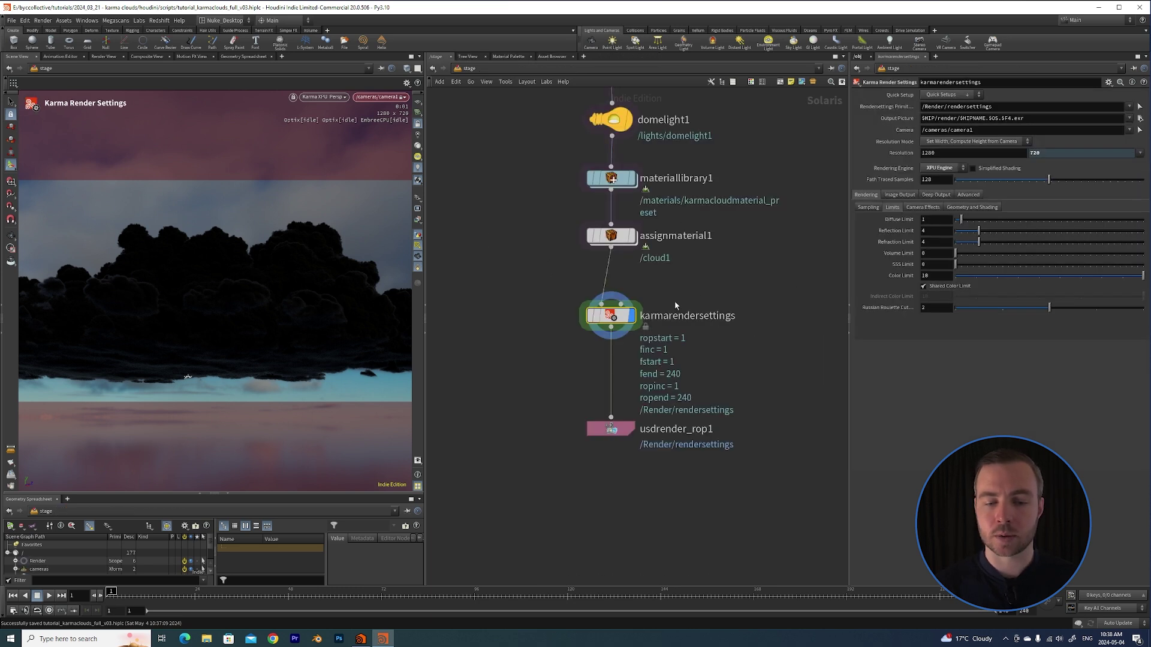
pyautogui.click(936, 253)
pyautogui.write('3')
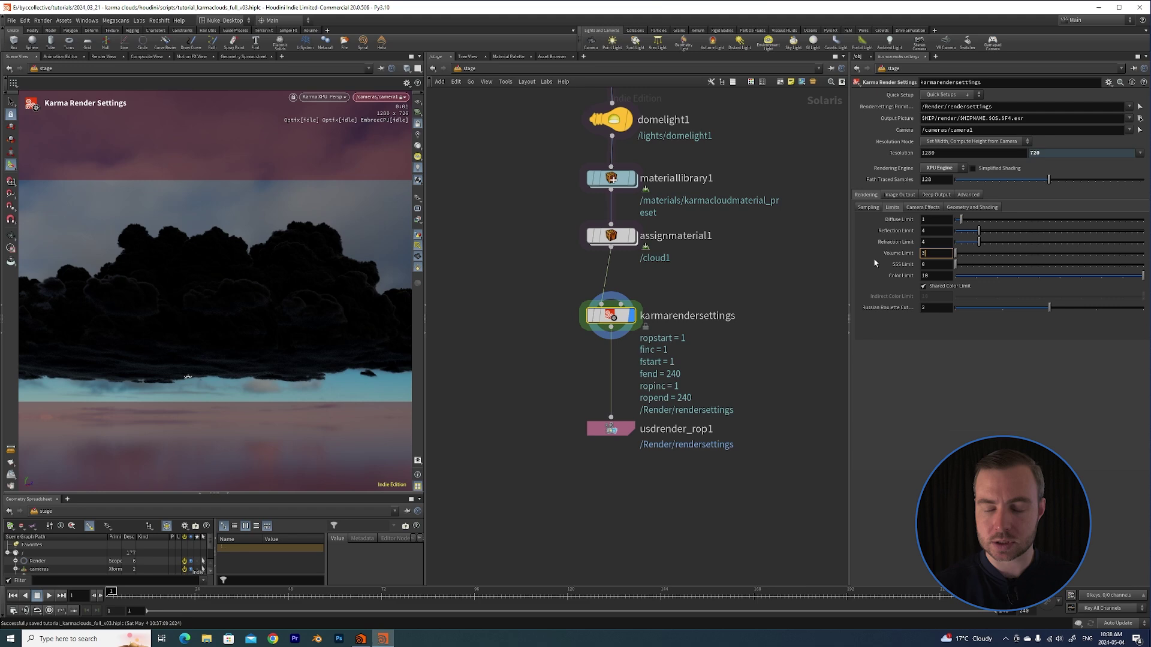
pyautogui.write('2')
pyautogui.press('Return')
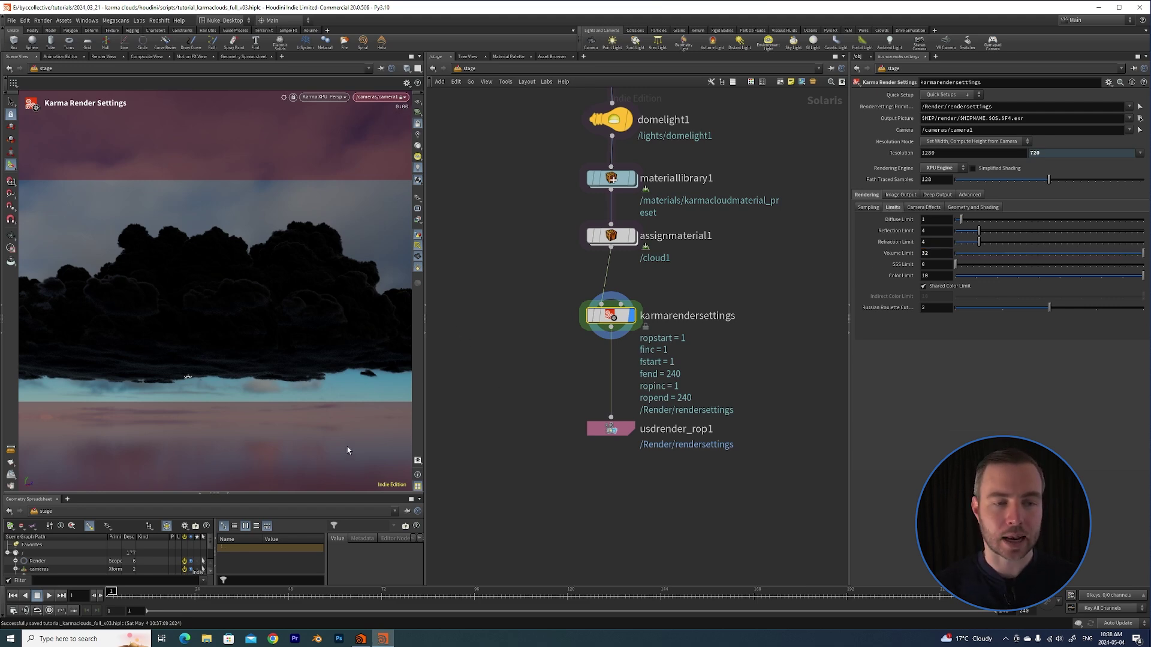
# Examine the USD Render ROP and the Rendersettings Primitive path of the Karma Render Settings.
pyautogui.scroll(-2, 522, 216)
pyautogui.moveTo(535, 346); pyautogui.dragTo(643, 388)
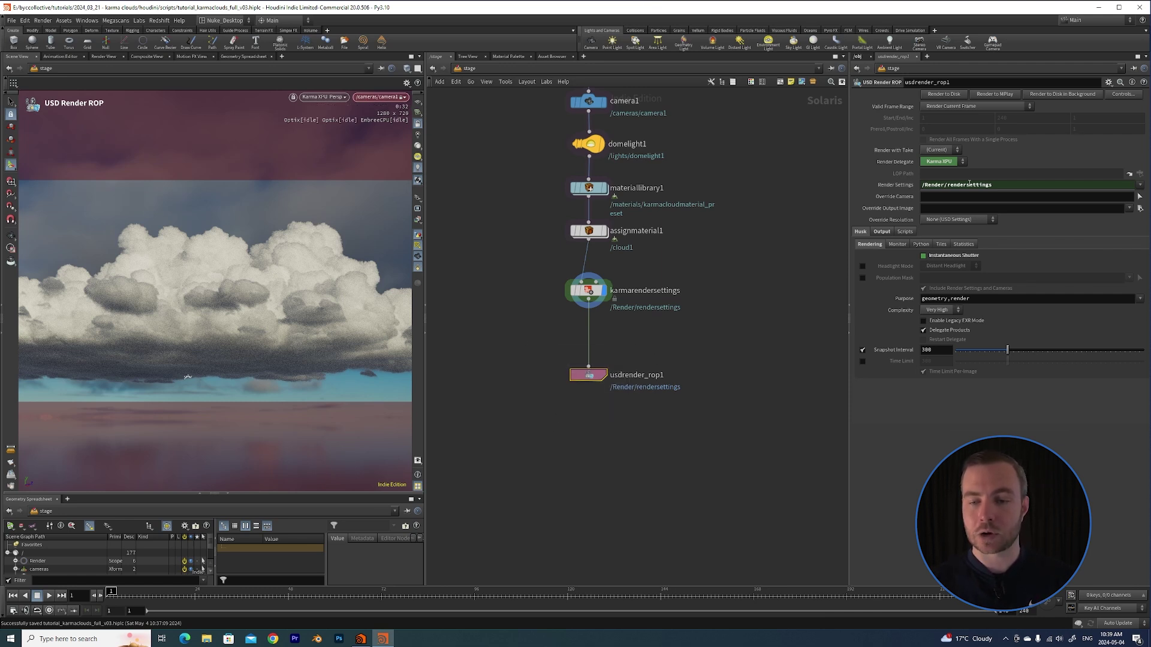
pyautogui.click(599, 298)
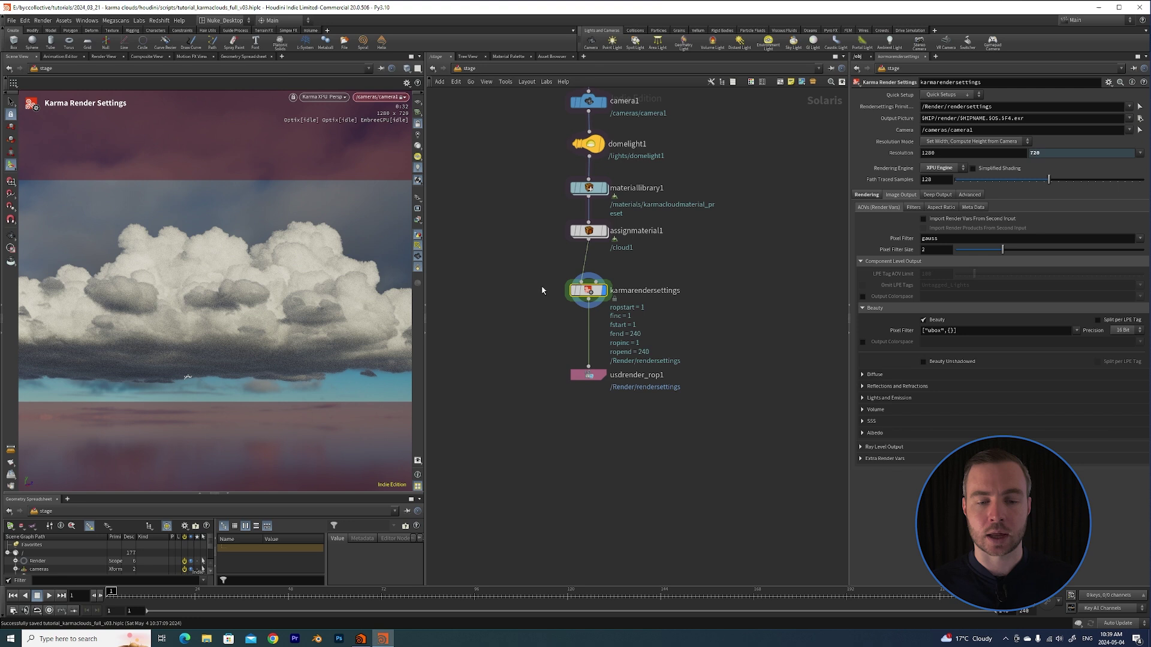
pyautogui.moveTo(531, 268); pyautogui.dragTo(589, 293)
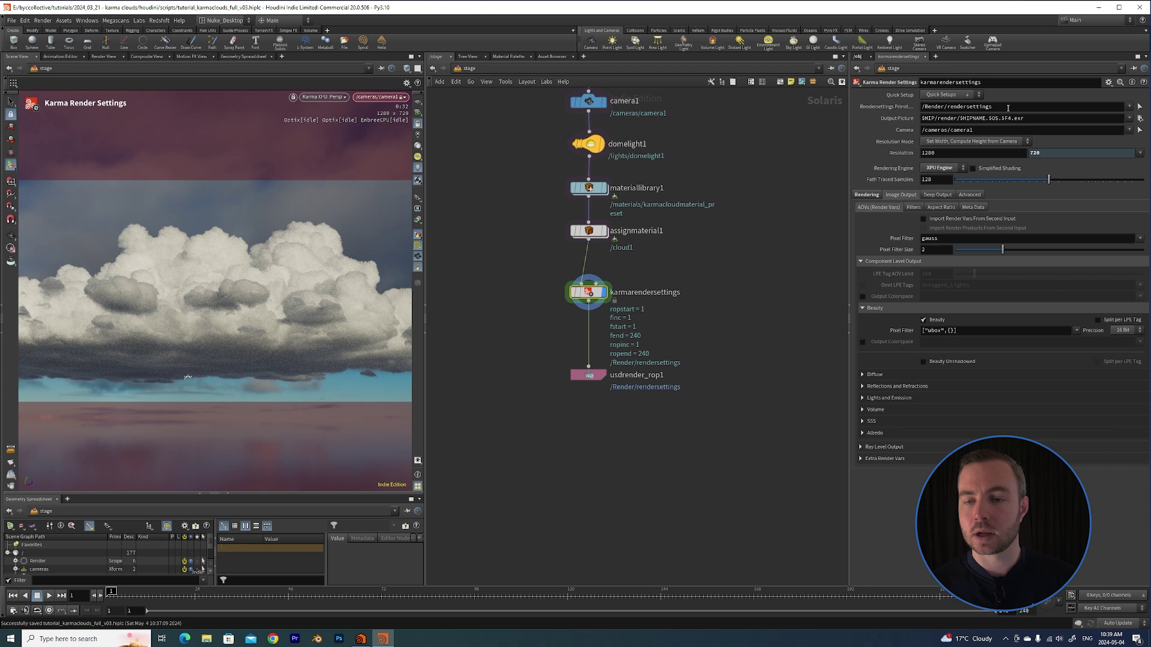
pyautogui.moveTo(1009, 106); pyautogui.dragTo(921, 107)
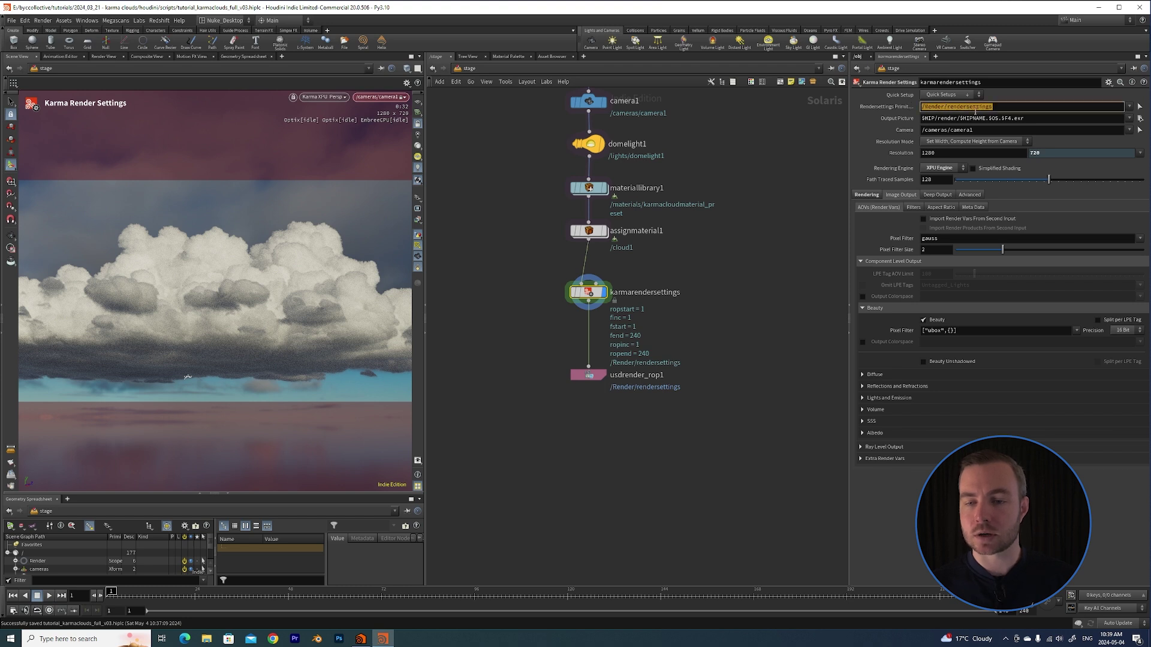
pyautogui.click(1001, 106)
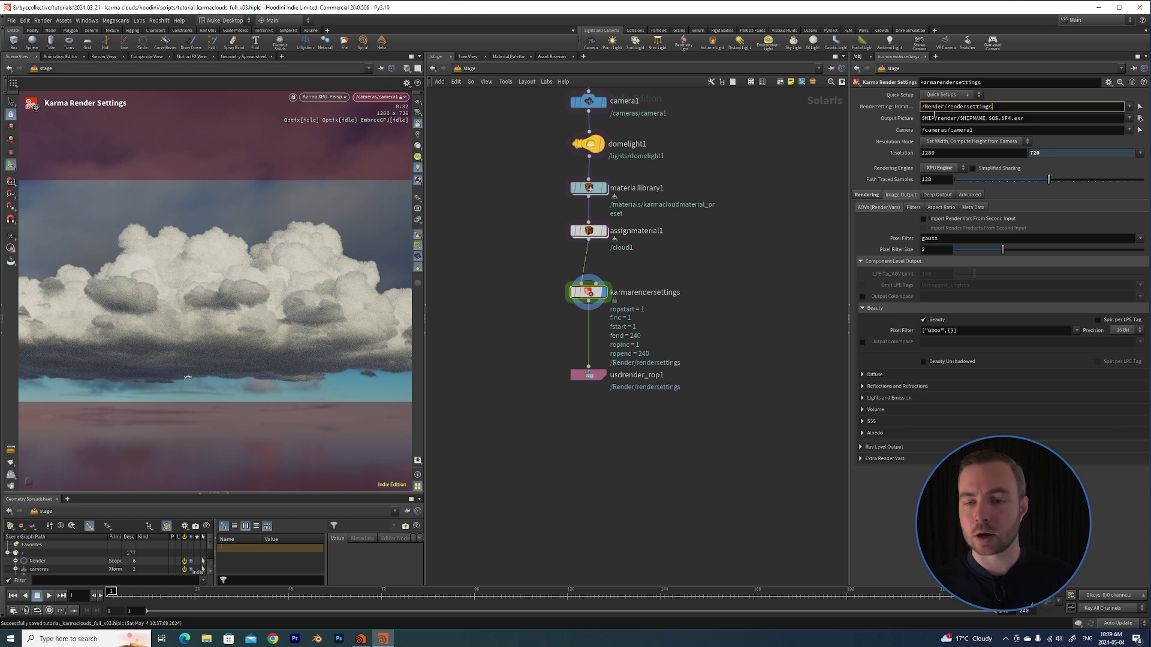
# Replace the root of the Output Picture path with $JOB and switch the viewport from Karma XPU to the standard renderer.
pyautogui.moveTo(935, 119); pyautogui.dragTo(930, 120)
pyautogui.click(923, 120)
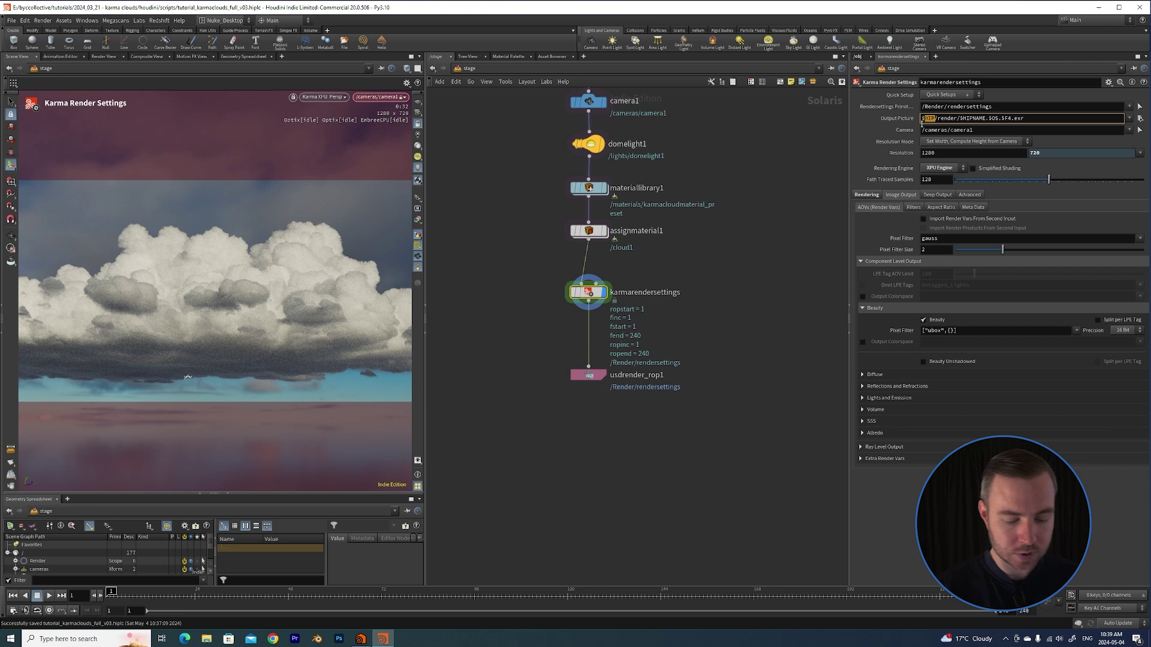
pyautogui.write('$JOB')
pyautogui.press('Return')
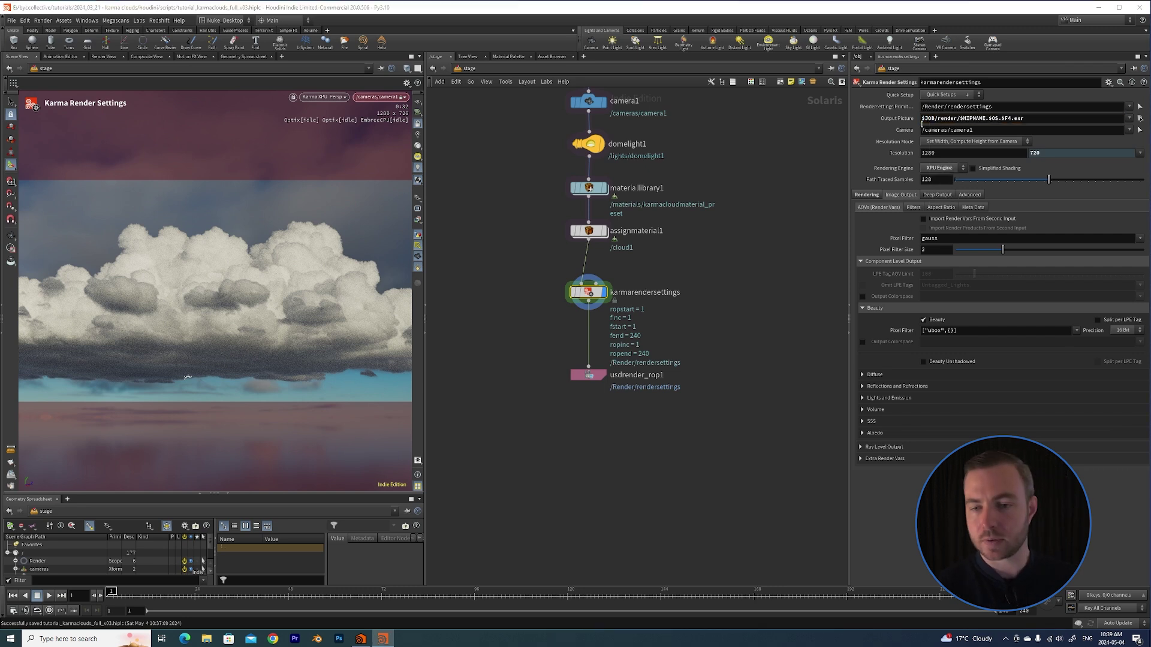
pyautogui.click(324, 98)
pyautogui.click(324, 130)
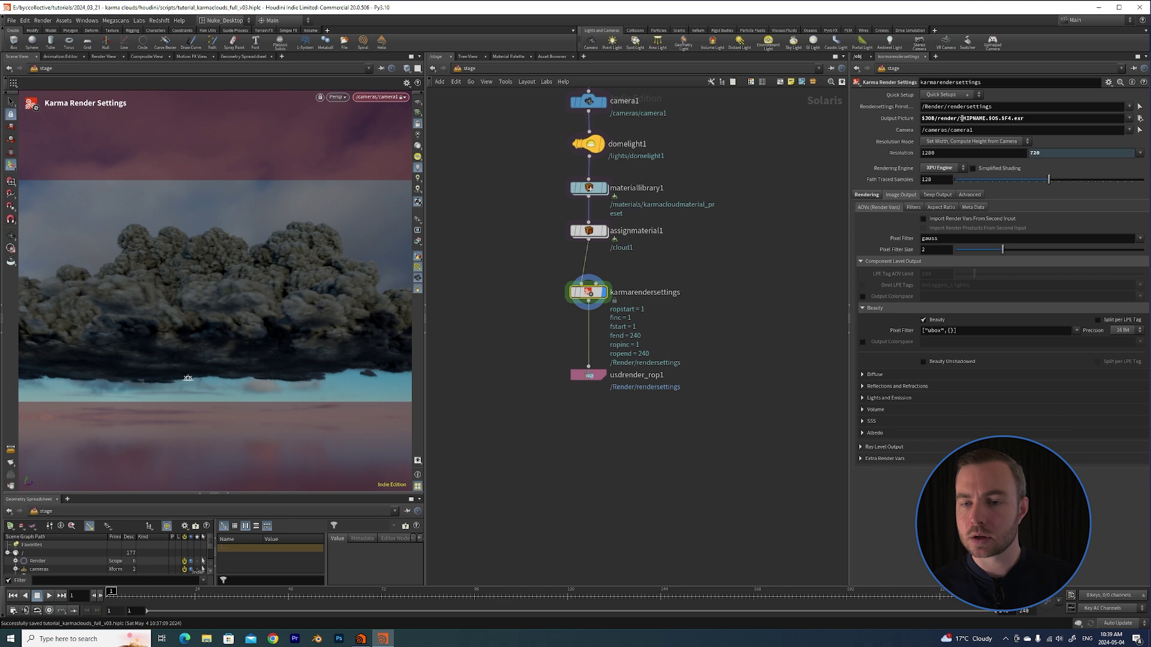
# Insert a tutorial subfolder into the Output Picture path, giving $JOB/render/tutorial/$HIPNAME.$OS.$F4.exr.
pyautogui.click(959, 118)
pyautogui.write('/')
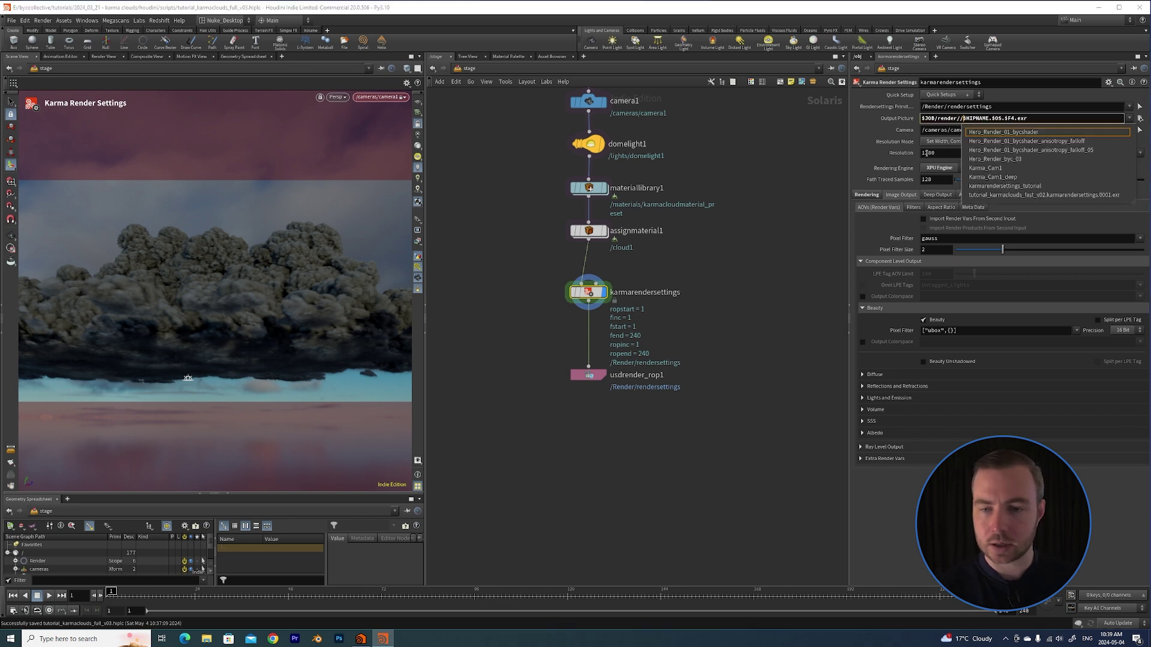
pyautogui.press('Left')
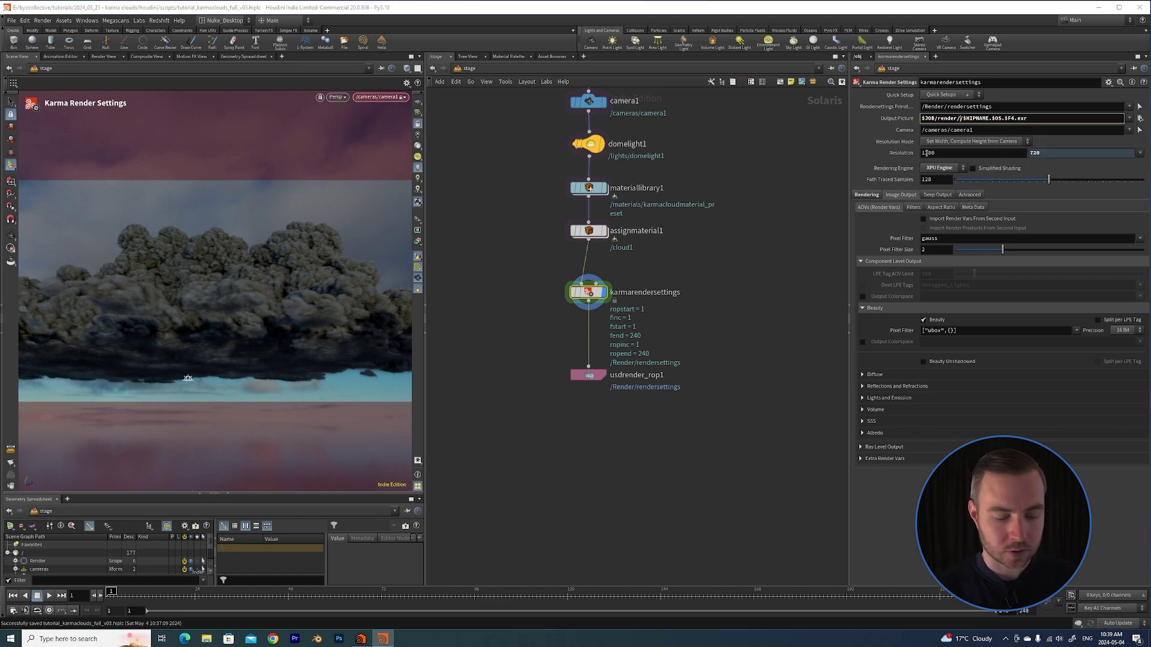
pyautogui.write('tu')
pyautogui.write('torial')
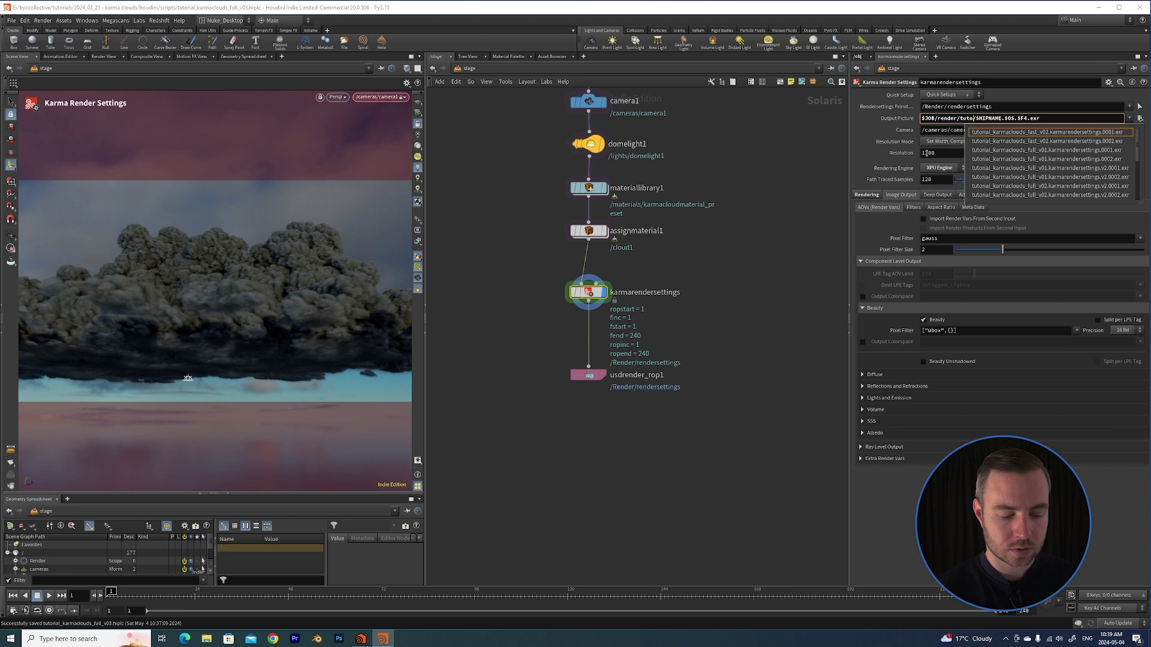
pyautogui.press('Escape')
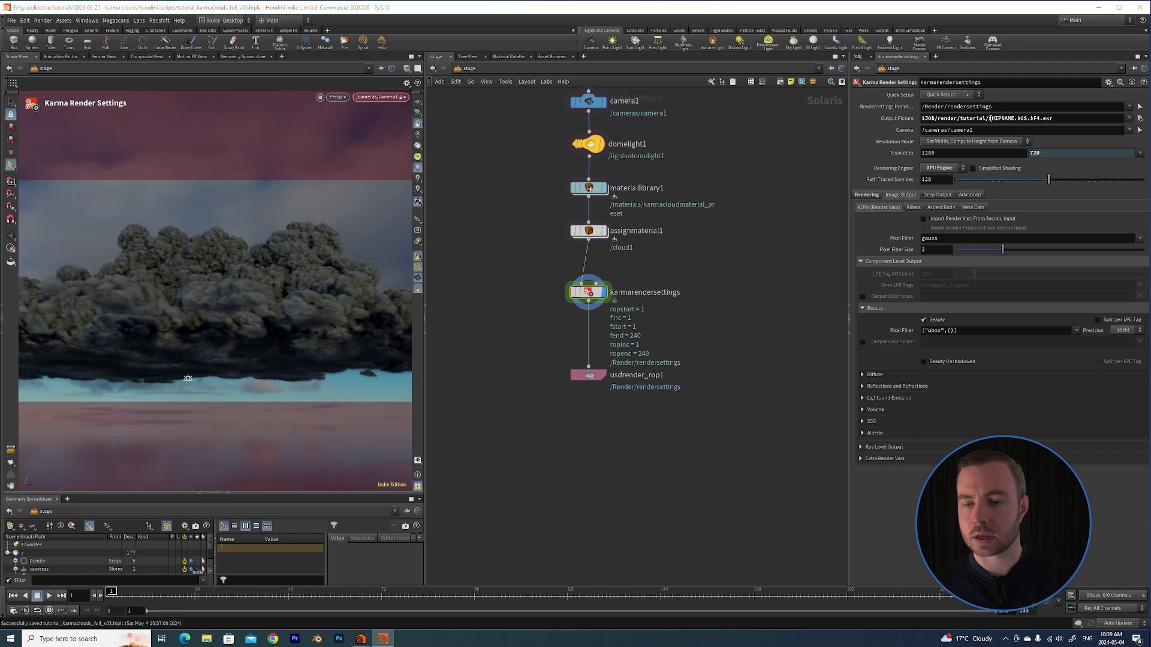
# Examine the $HIPNAME and $OS variables in the Output Picture path and compare the Camera path with the camera node.
pyautogui.moveTo(1015, 118); pyautogui.dragTo(987, 123)
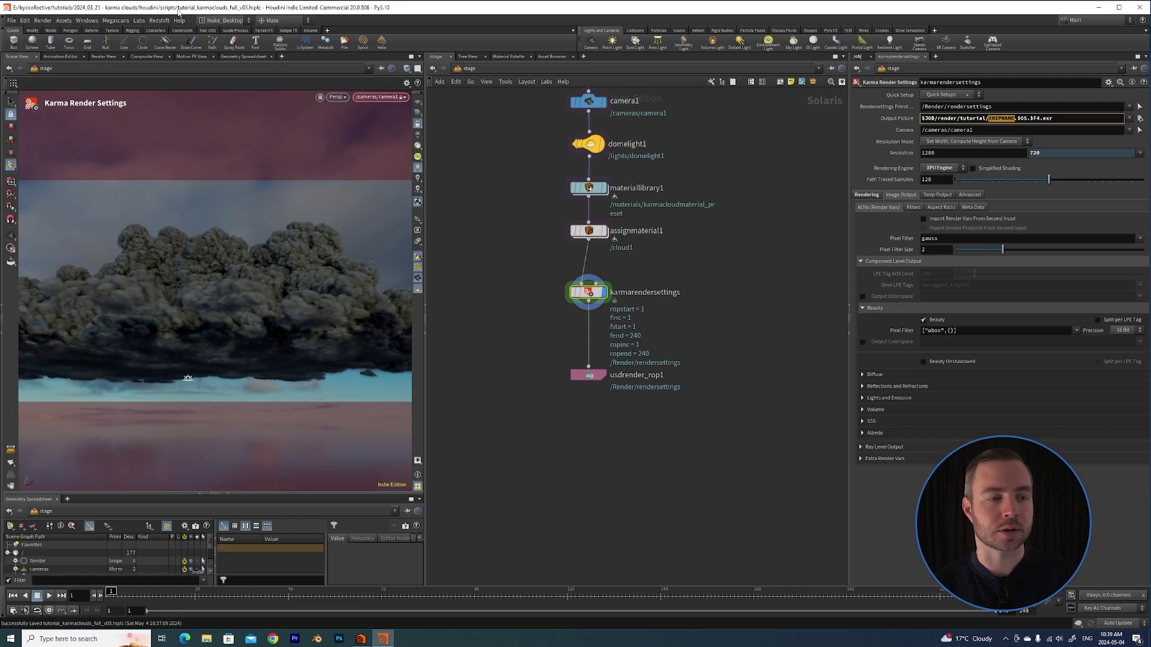
pyautogui.doubleClick(1024, 118)
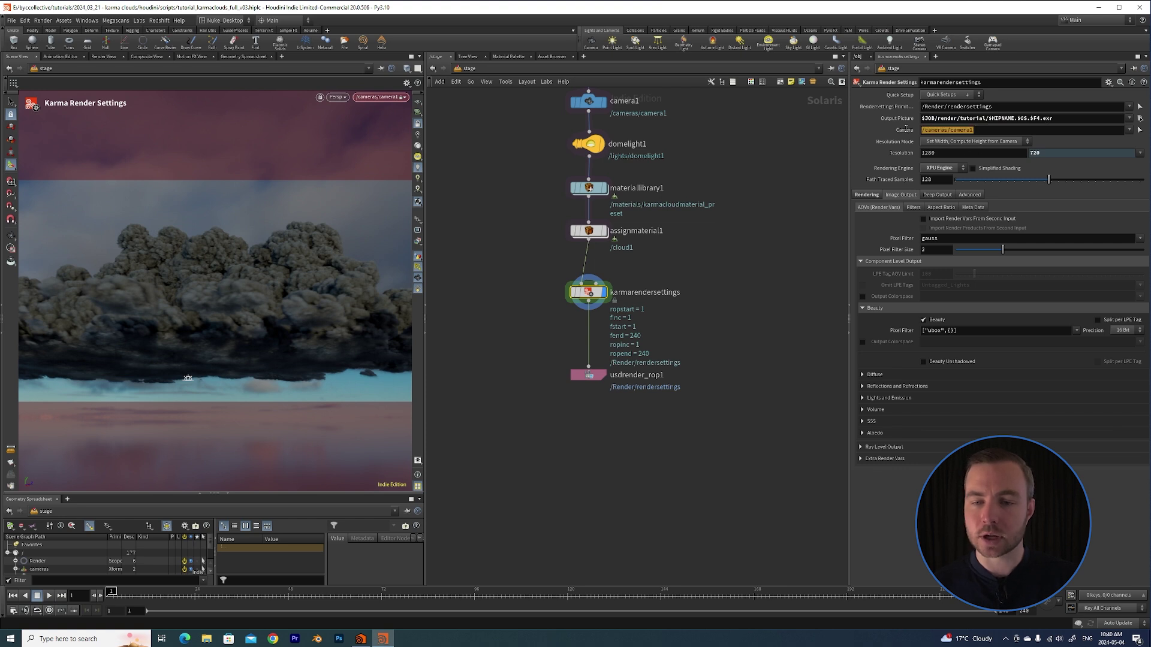
pyautogui.moveTo(664, 213); pyautogui.dragTo(667, 340, button='middle')
pyautogui.scroll(-1, 670, 241)
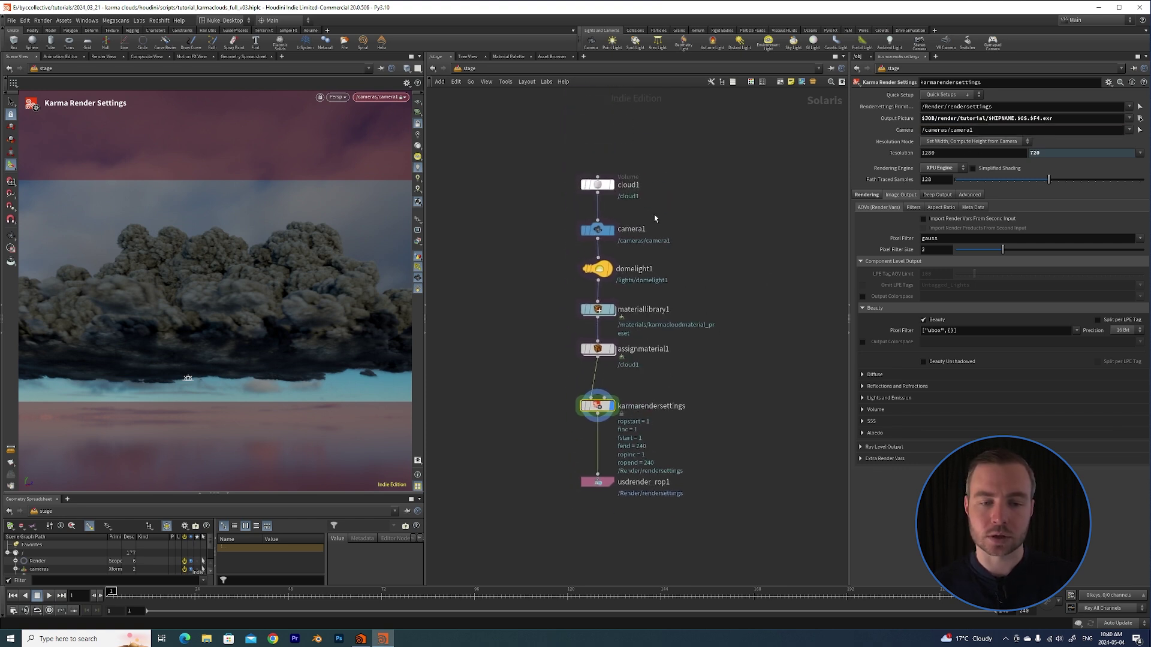
pyautogui.click(598, 231)
pyautogui.click(598, 406)
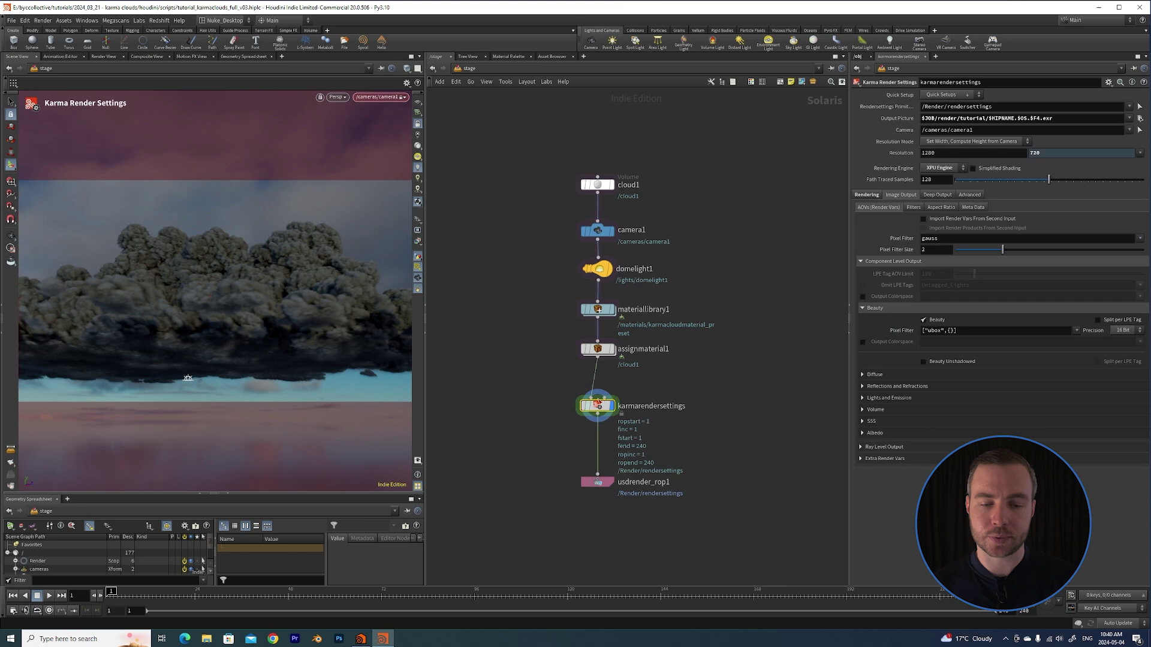
pyautogui.moveTo(988, 131)
pyautogui.mouseDown()
pyautogui.moveTo(921, 132)
pyautogui.moveTo(979, 132)
pyautogui.mouseUp()
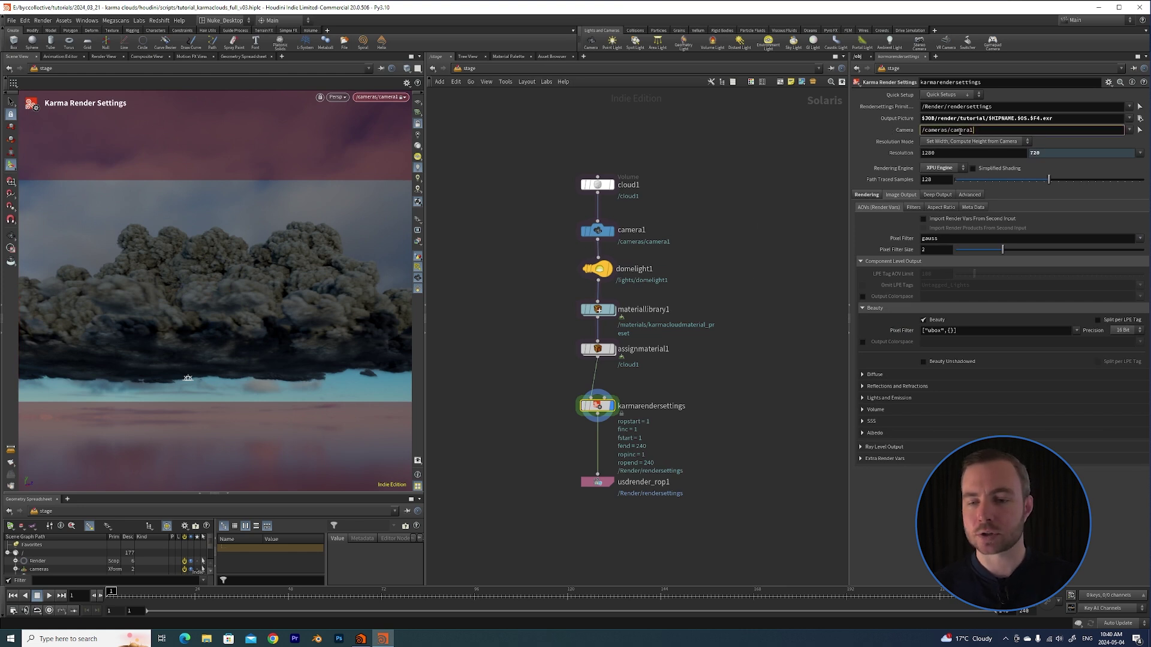
pyautogui.moveTo(660, 368); pyautogui.dragTo(675, 325, button='middle')
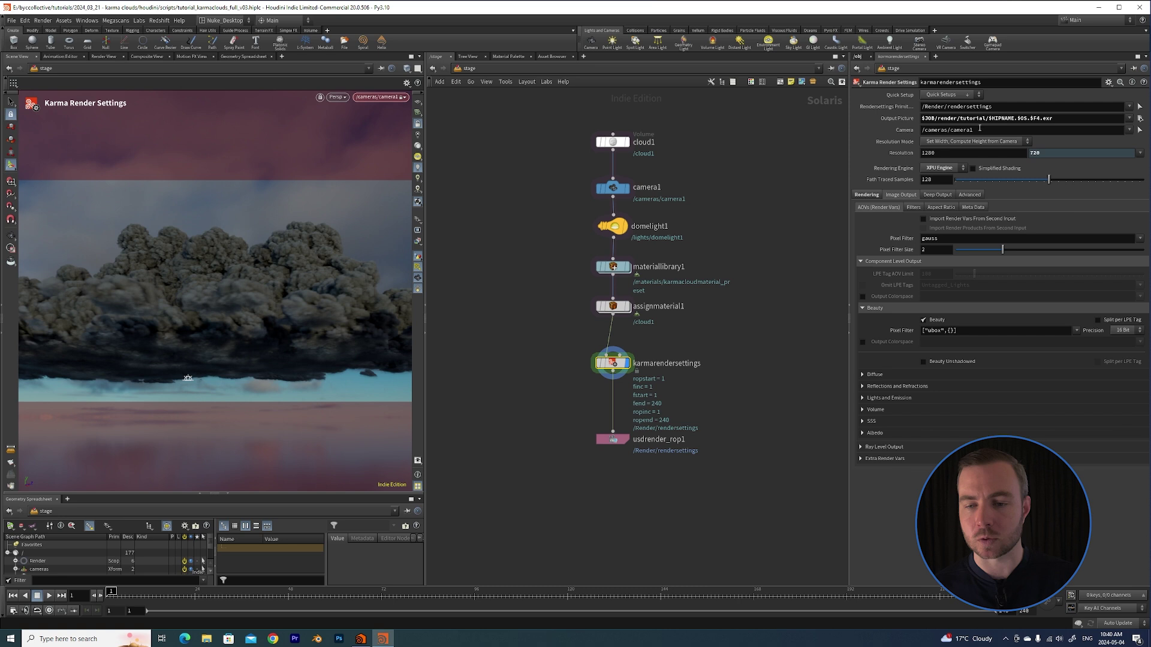
# Review the rendering and image output options of the Karma Render Settings.
pyautogui.click(868, 194)
pyautogui.click(894, 194)
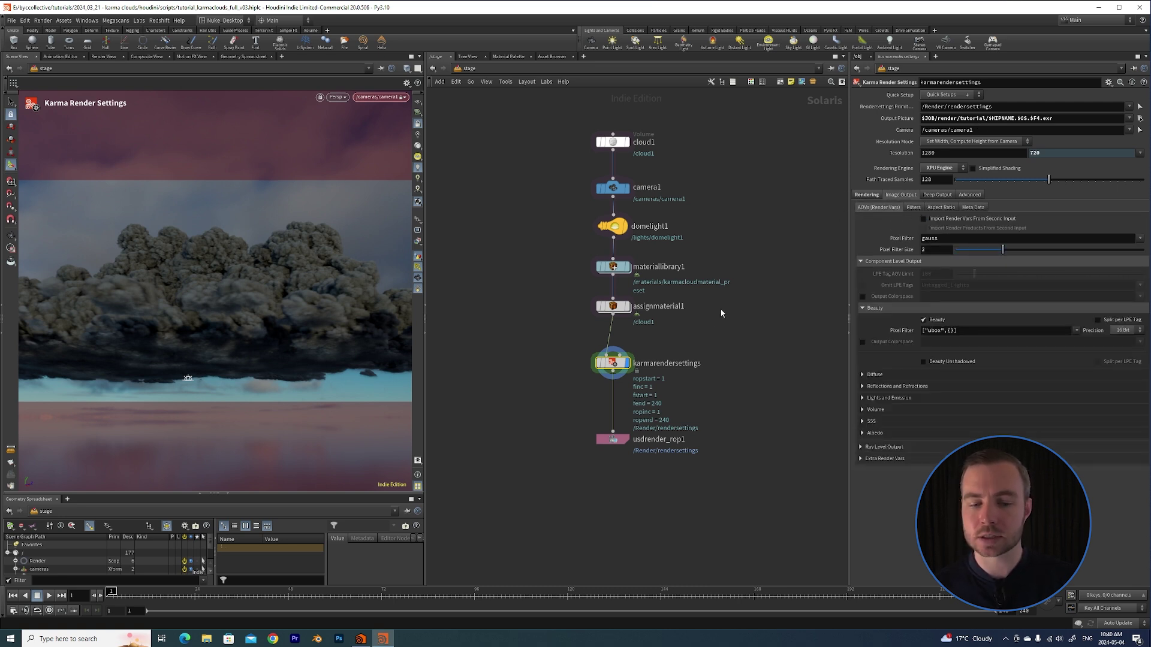
pyautogui.scroll(-3, 713, 294)
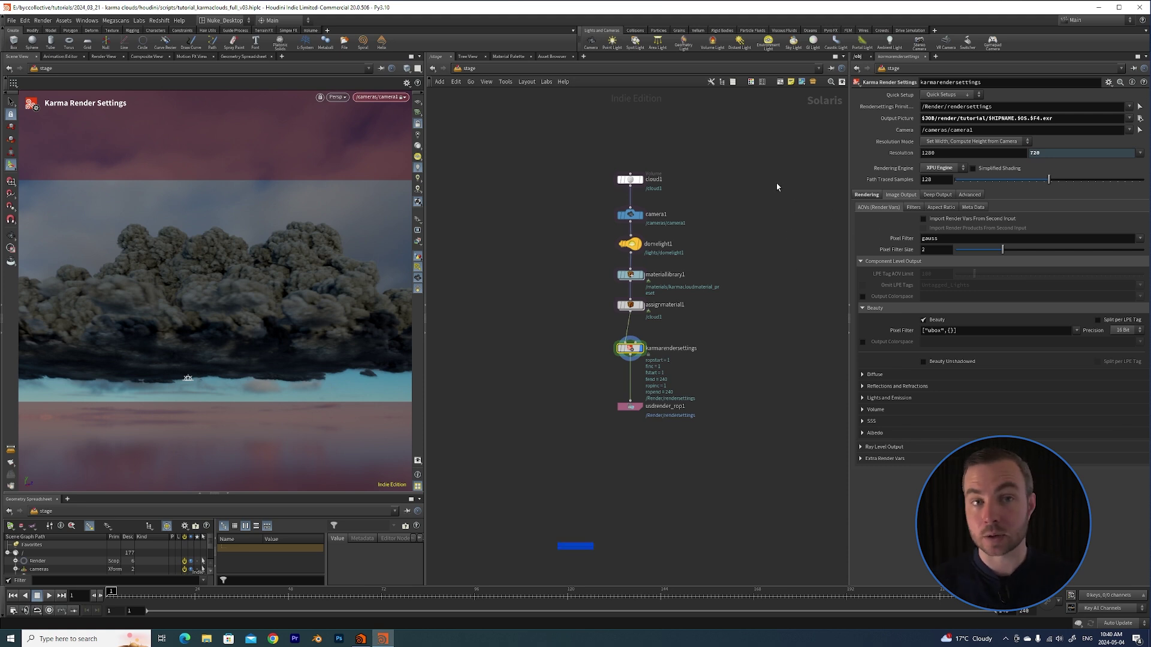
pyautogui.scroll(2, 720, 306)
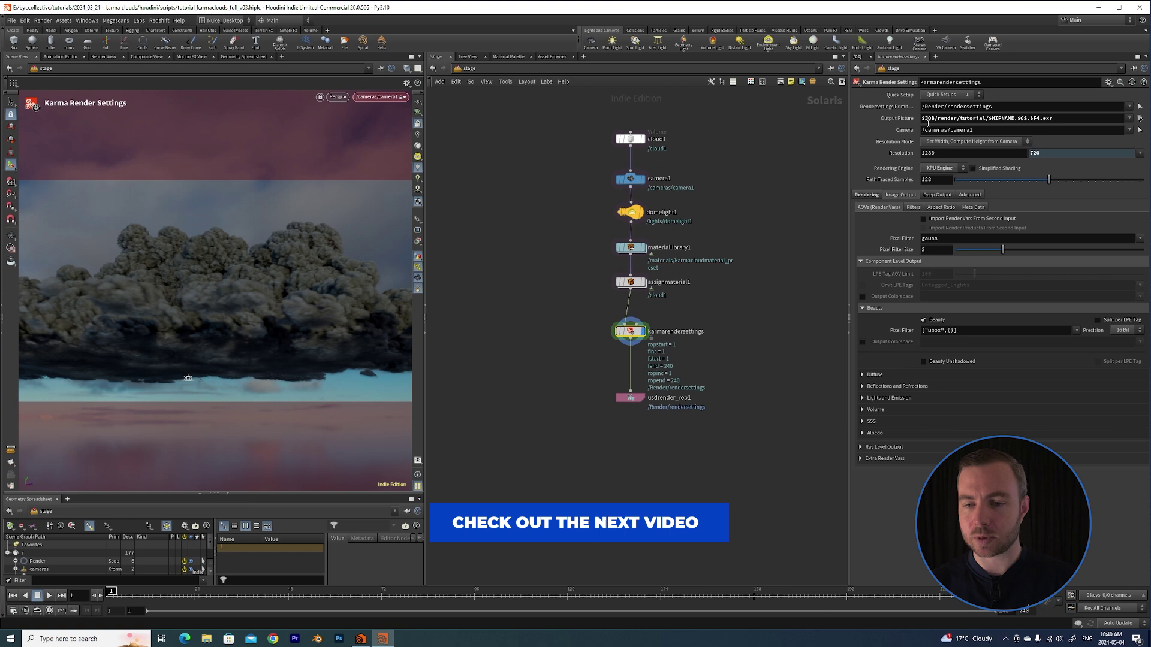
pyautogui.click(868, 196)
# Set the Valid Frame Range of the USD Render ROP to Render Specific Frame Range.
pyautogui.moveTo(670, 380); pyautogui.dragTo(684, 368, button='middle')
pyautogui.scroll(1, 683, 366)
pyautogui.moveTo(681, 365); pyautogui.dragTo(584, 432)
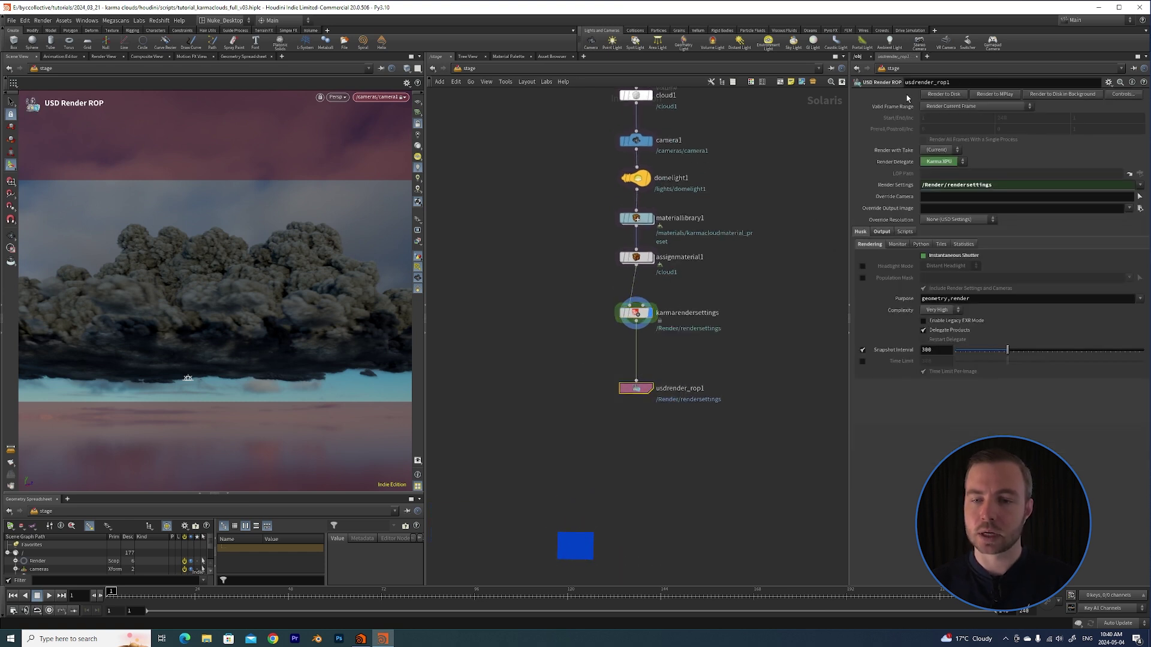
pyautogui.click(946, 106)
pyautogui.click(936, 128)
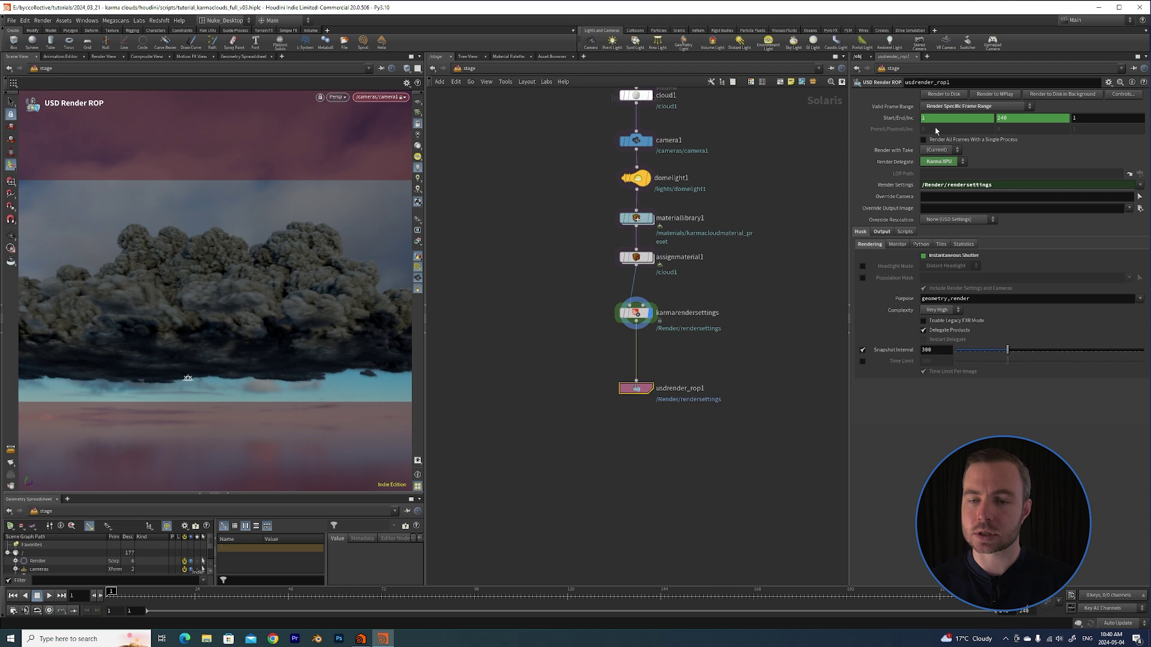
# Delete the channels from the USD Render ROP's Start/End/Inc and set the end frame to 2.
pyautogui.rightClick(923, 118)
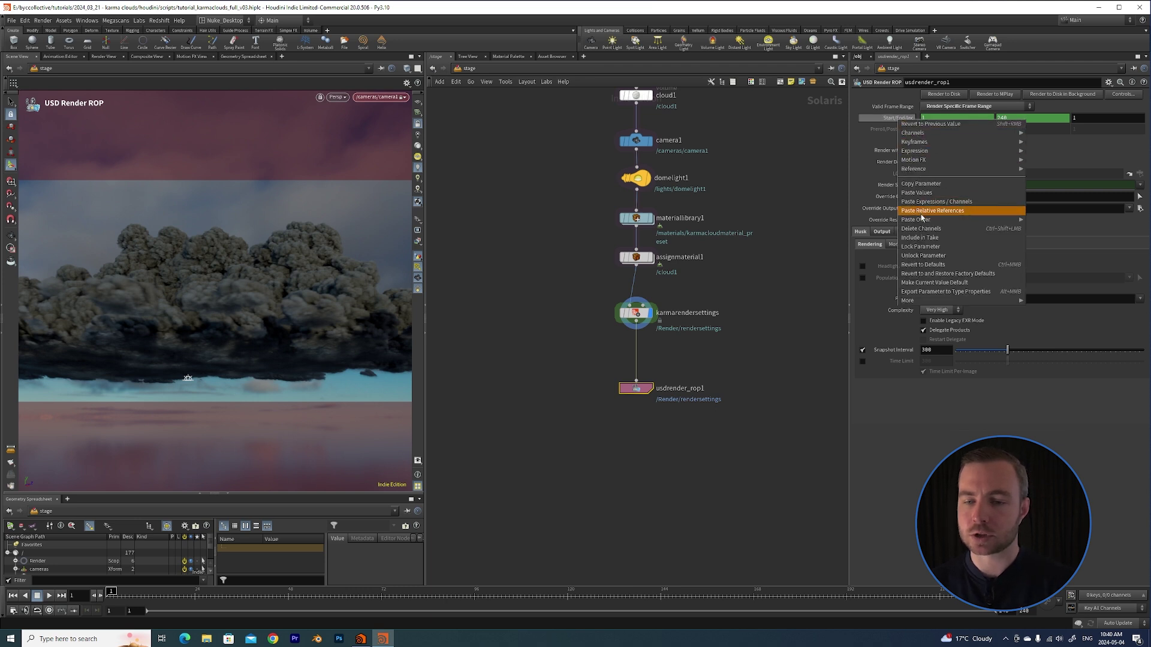
pyautogui.click(923, 229)
pyautogui.doubleClick(1003, 118)
pyautogui.write('2')
pyautogui.press('Return')
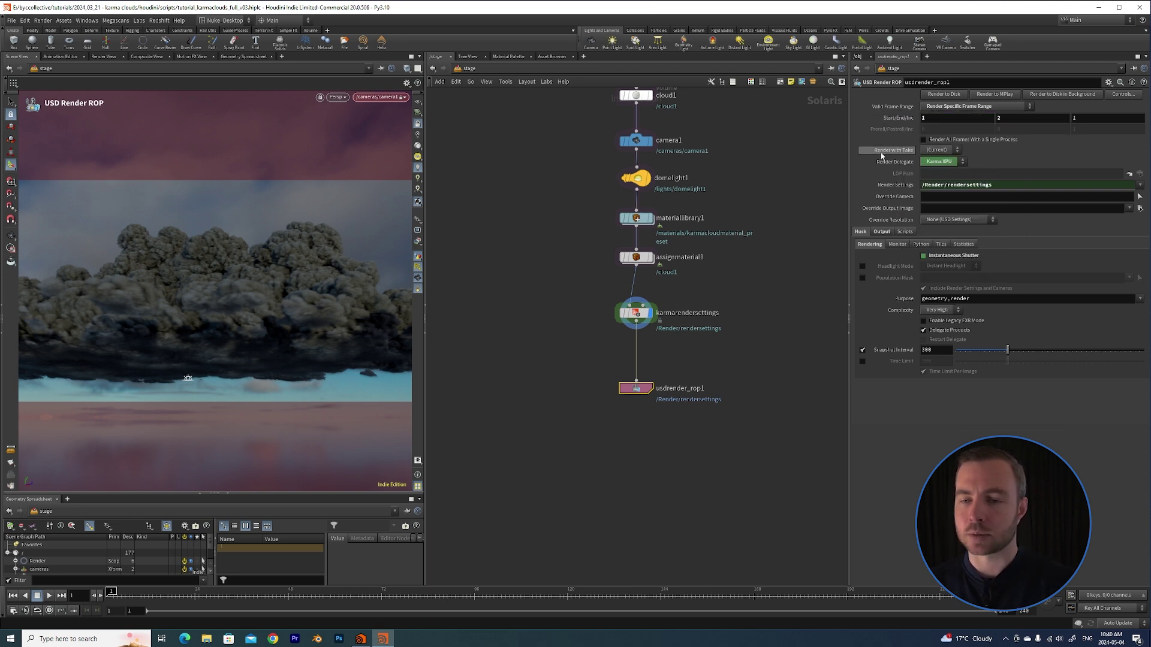
pyautogui.press('h')
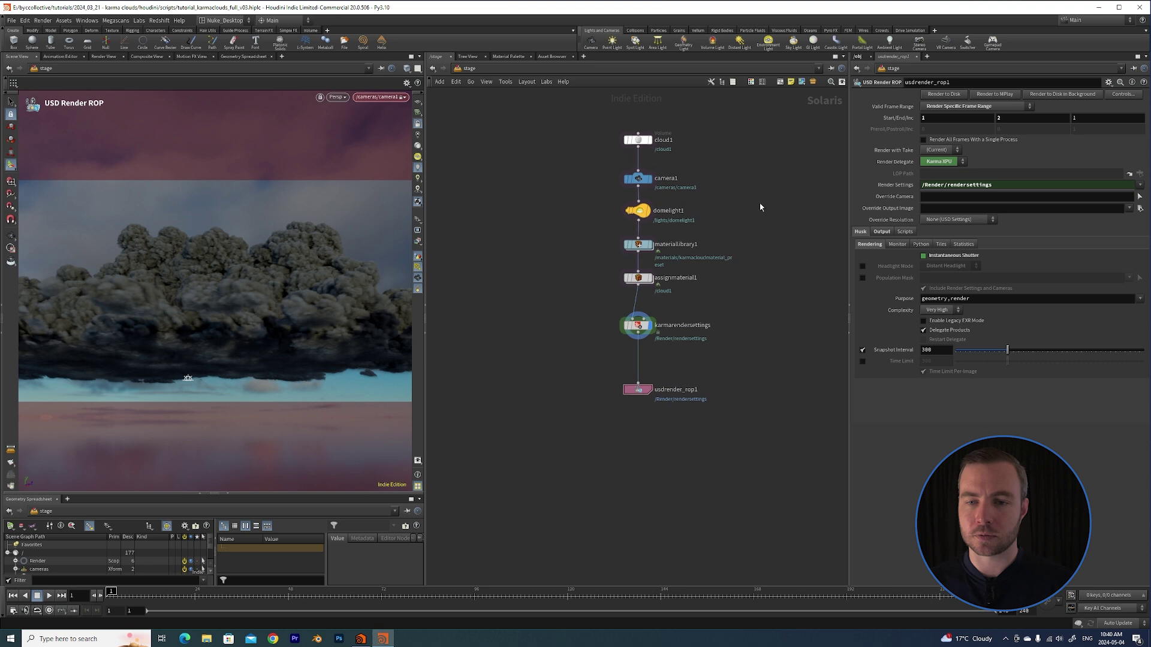
# Render frames 1 to 2 to disk from the USD Render ROP using Karma XPU.
pyautogui.click(944, 95)
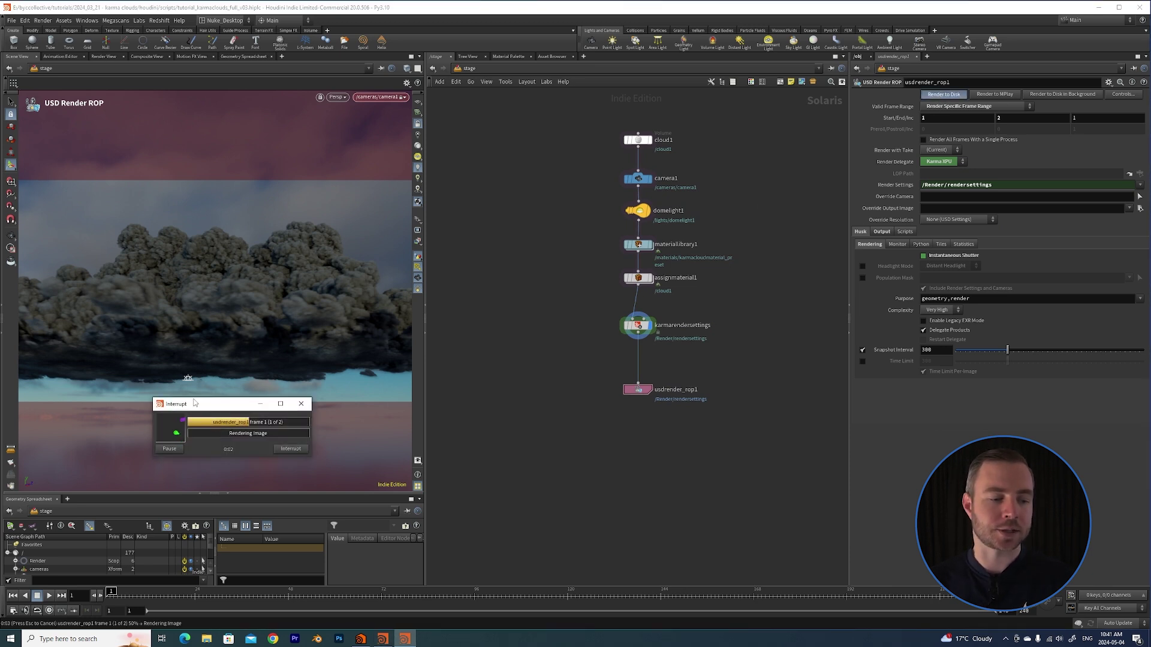
pyautogui.moveTo(216, 407); pyautogui.dragTo(185, 395)
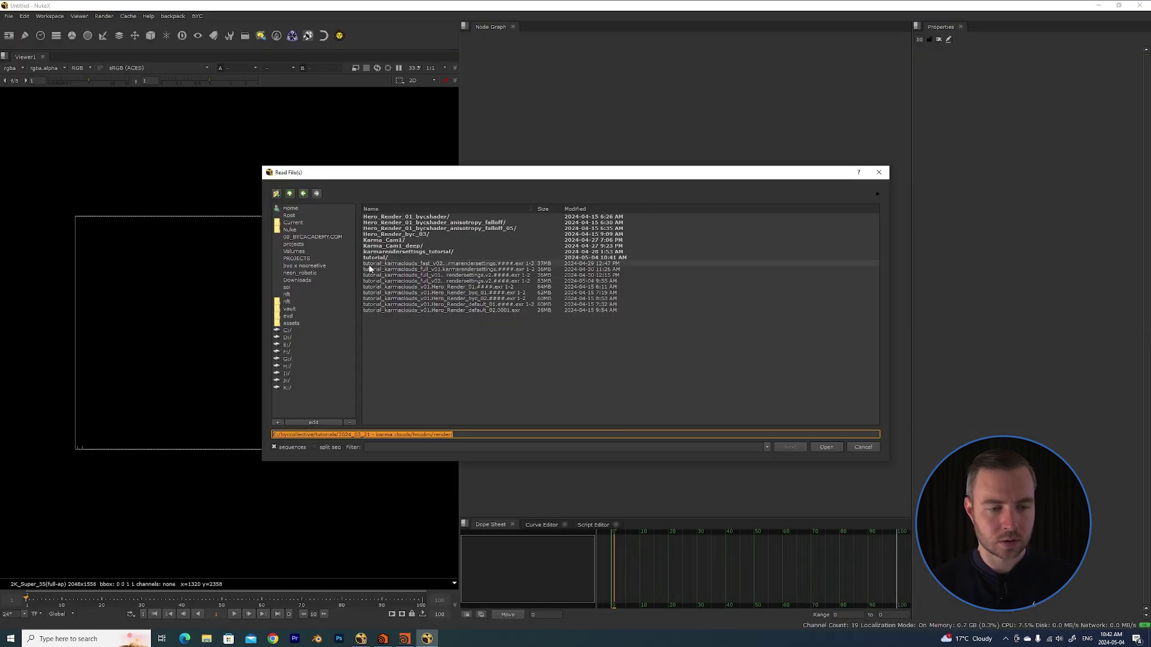
# Load the sequence tutorial_karmaclouds_full_v03.karmarendersettings.####.exr from the render/tutorial folder into Nuke.
pyautogui.click(376, 258)
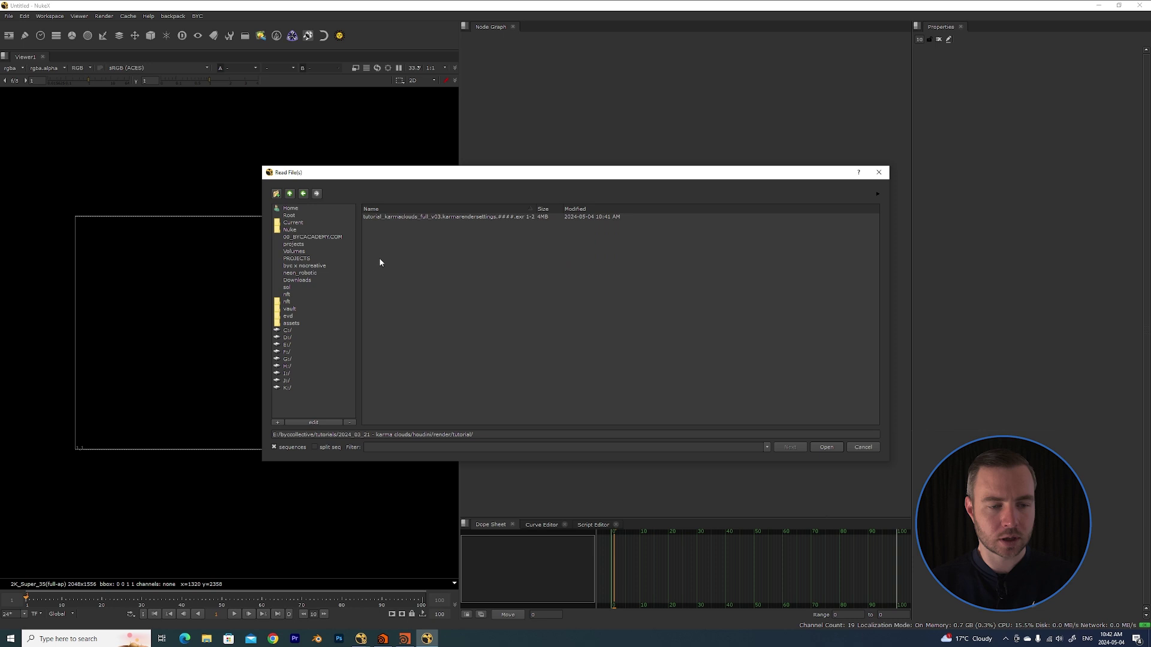
pyautogui.doubleClick(443, 217)
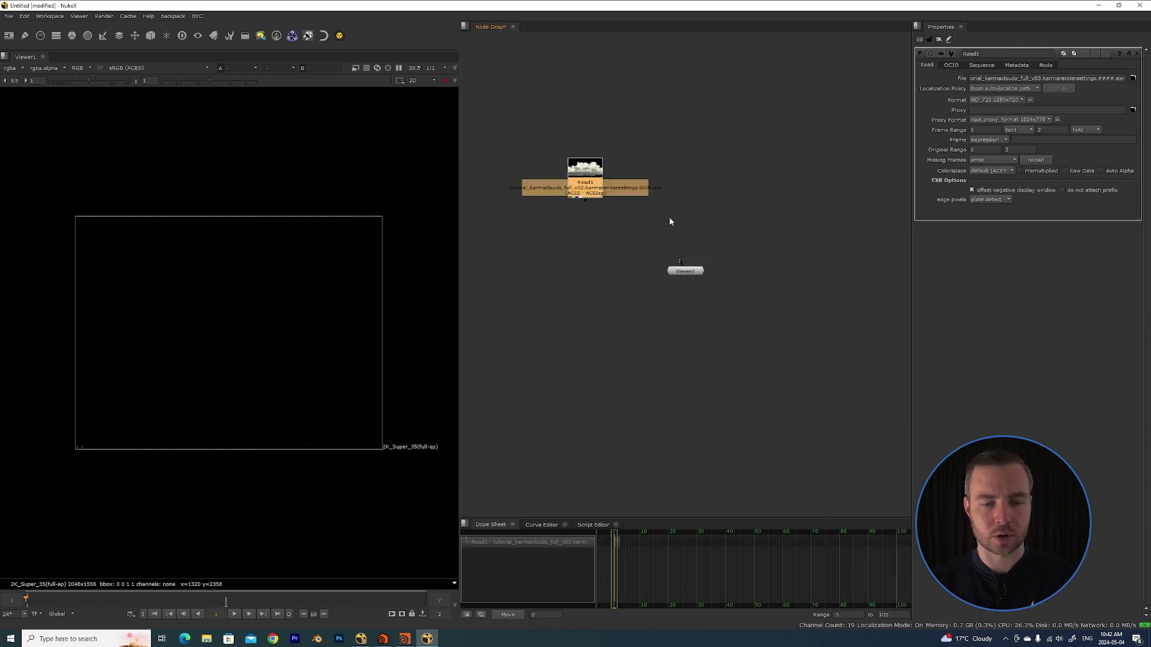
# Reposition the Read node, show it in the Viewer and inspect the rendered cloud up close.
pyautogui.moveTo(616, 168); pyautogui.dragTo(643, 166)
pyautogui.press('1')
pyautogui.scroll(4, 221, 324)
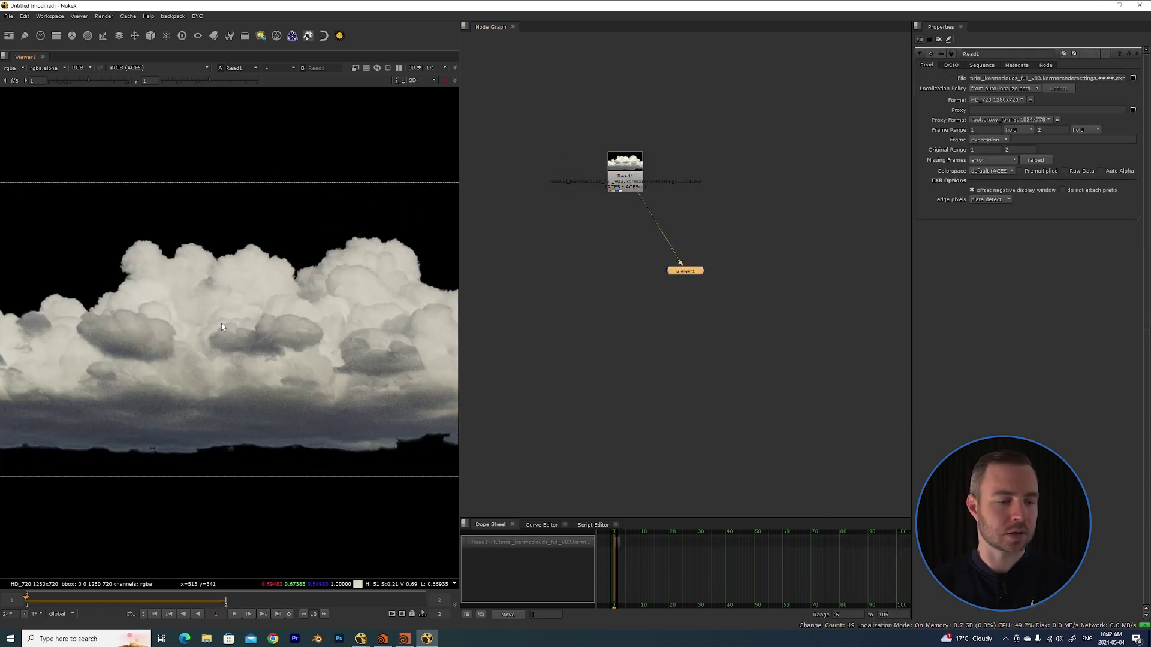
pyautogui.scroll(-3, 235, 350)
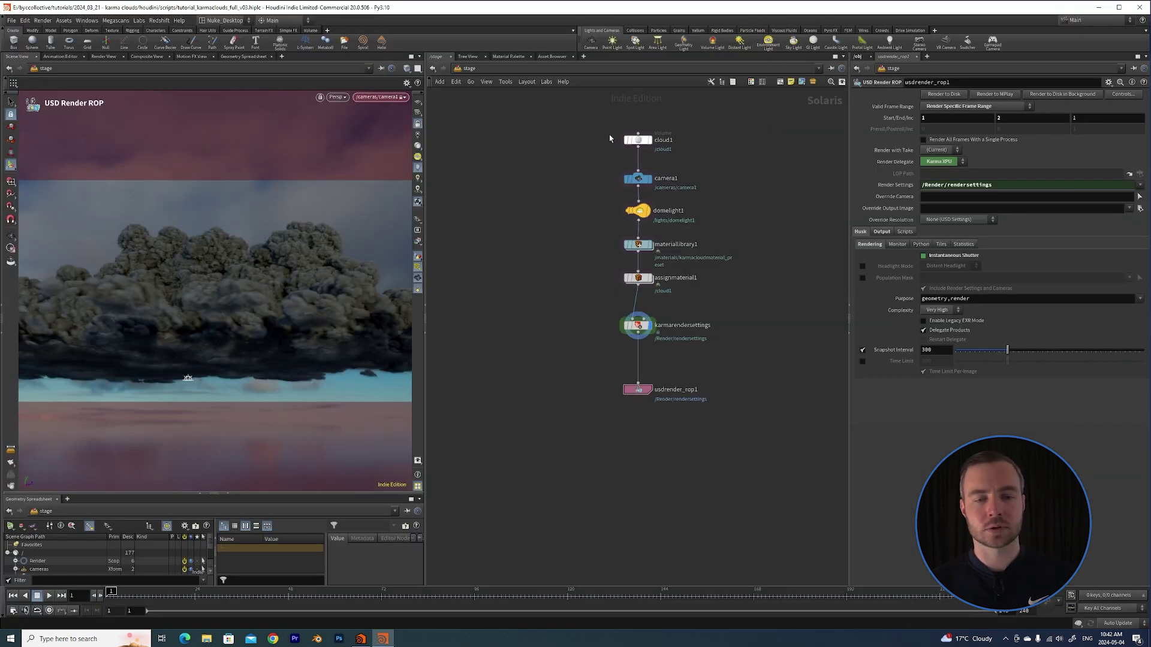
# Switch back to Houdini and review the cloud, camera, dome light, material library, Karma Render Settings and USD Render ROP nodes.
pyautogui.click(638, 140)
pyautogui.moveTo(705, 164); pyautogui.dragTo(697, 219)
pyautogui.click(638, 244)
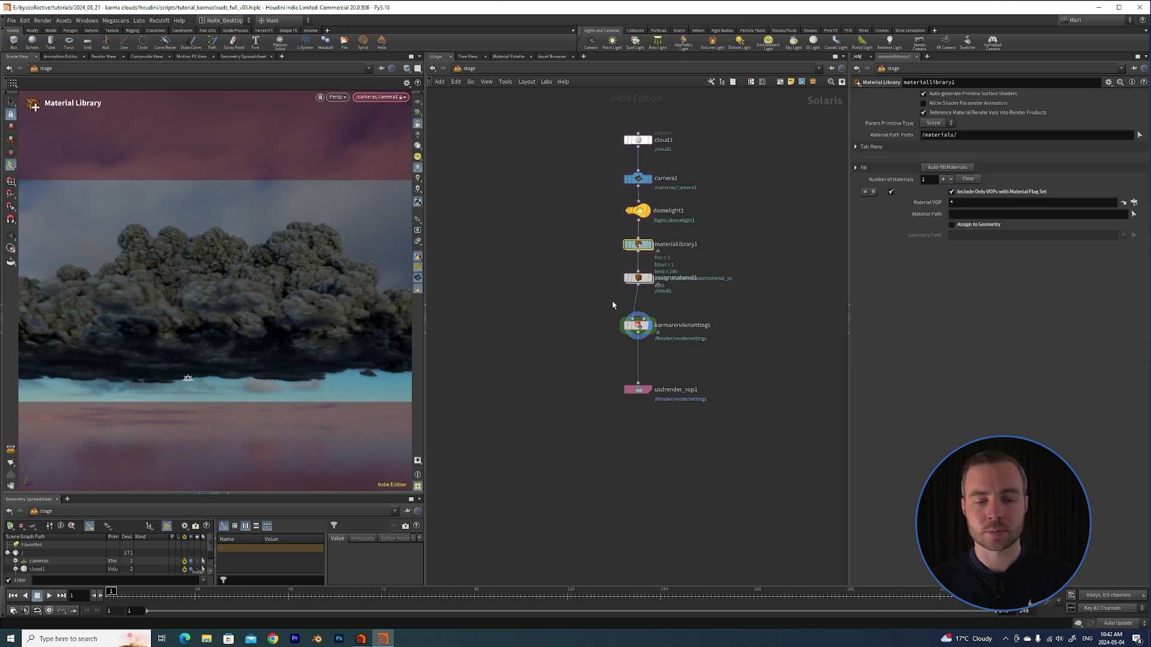
pyautogui.click(638, 326)
pyautogui.moveTo(693, 418); pyautogui.dragTo(602, 356)
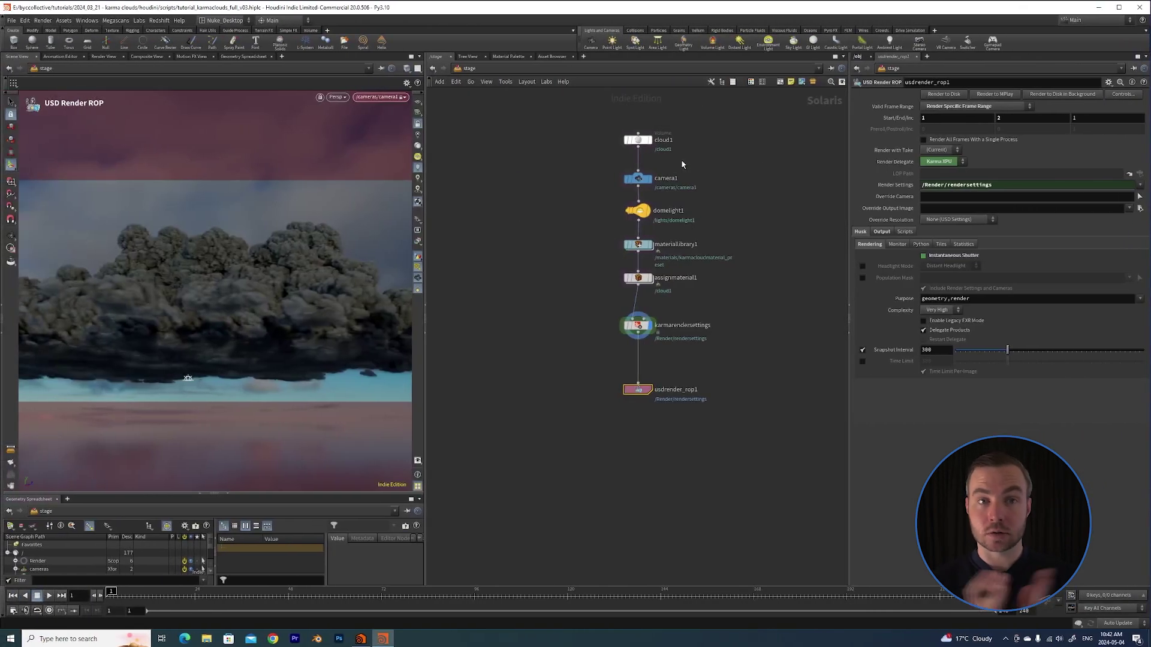
# Move the cloud, camera and dome light nodes together further up, away from the material library node.
pyautogui.moveTo(586, 115); pyautogui.dragTo(710, 460)
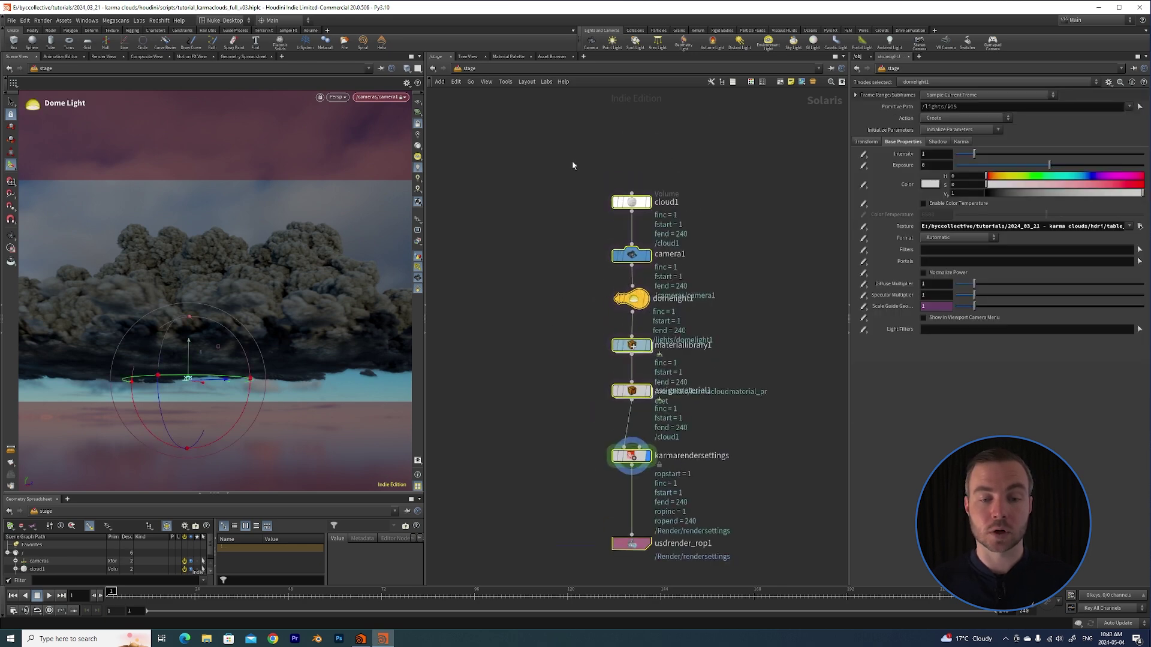
pyautogui.moveTo(572, 160); pyautogui.dragTo(690, 329)
pyautogui.moveTo(638, 298); pyautogui.dragTo(638, 264)
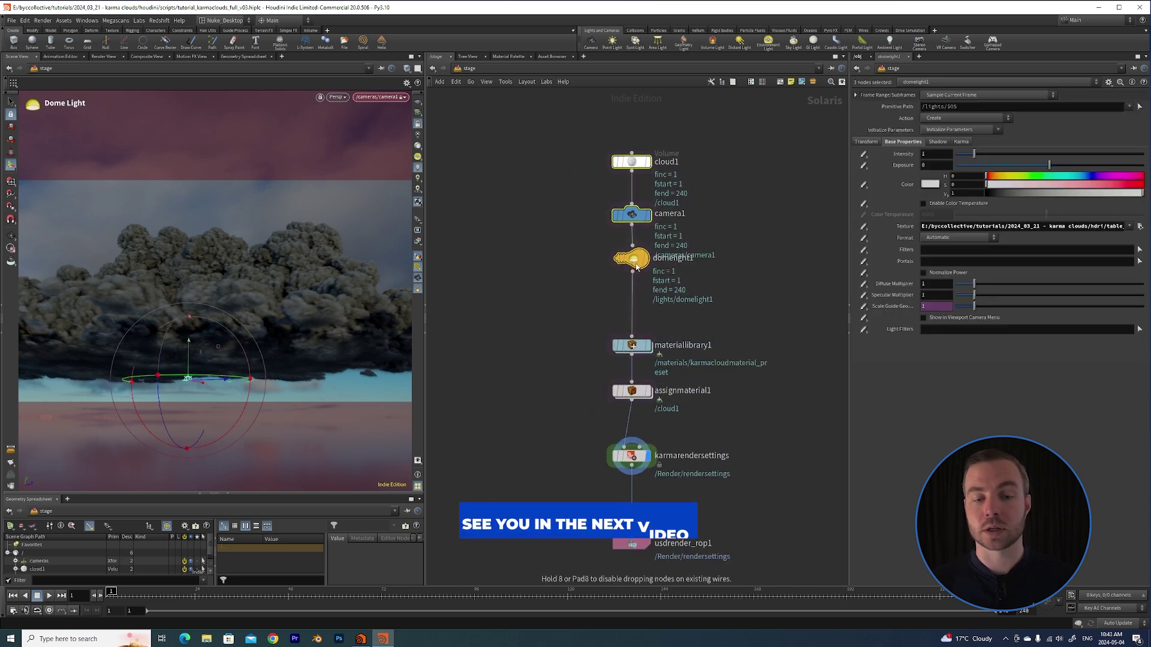
pyautogui.moveTo(578, 295)
pyautogui.mouseDown(button='middle')
pyautogui.moveTo(576, 254)
pyautogui.moveTo(558, 295)
pyautogui.mouseUp(button='middle')
pyautogui.scroll(-2, 577, 263)
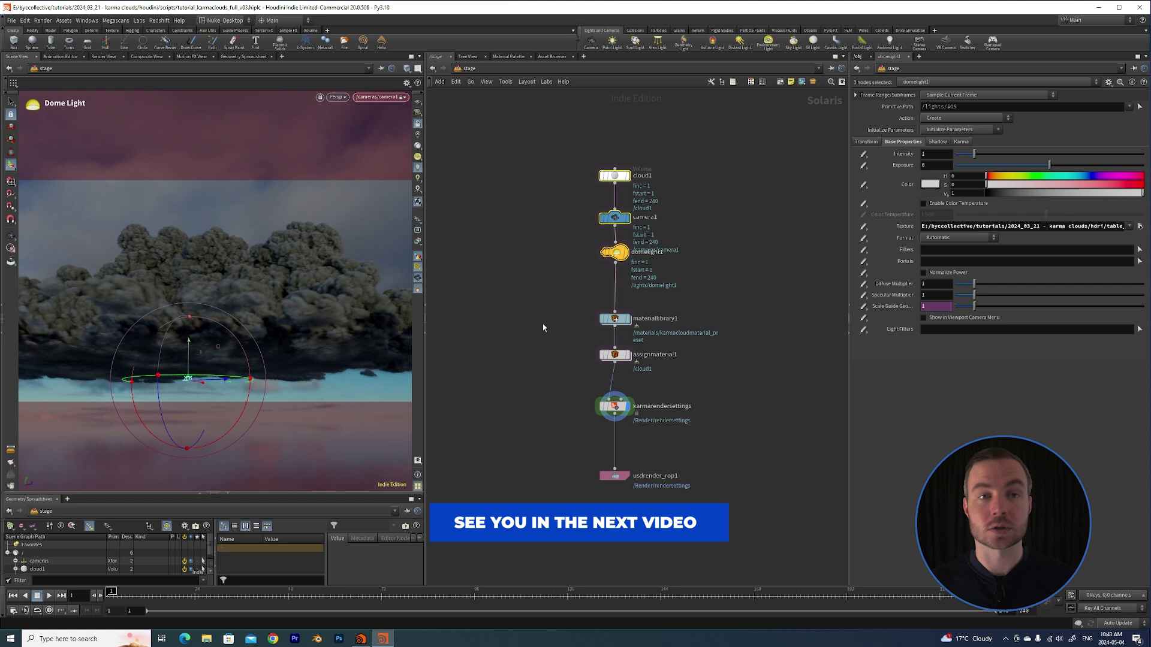